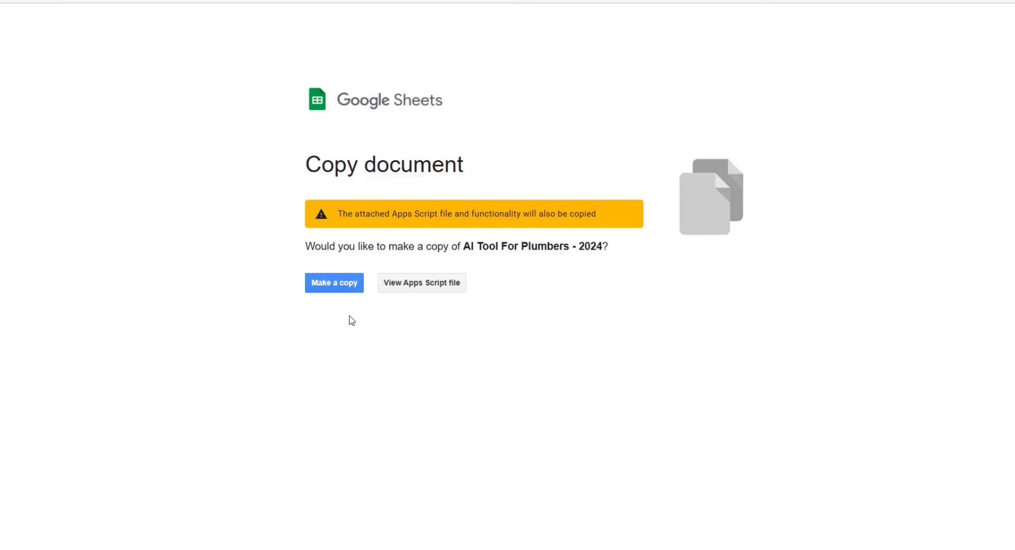
Step: Make a copy of the AI Tool For Plumbers - 2024 spreadsheet and open its Instructions sheet
{"action": "left_click", "coordinate": [339, 289]}
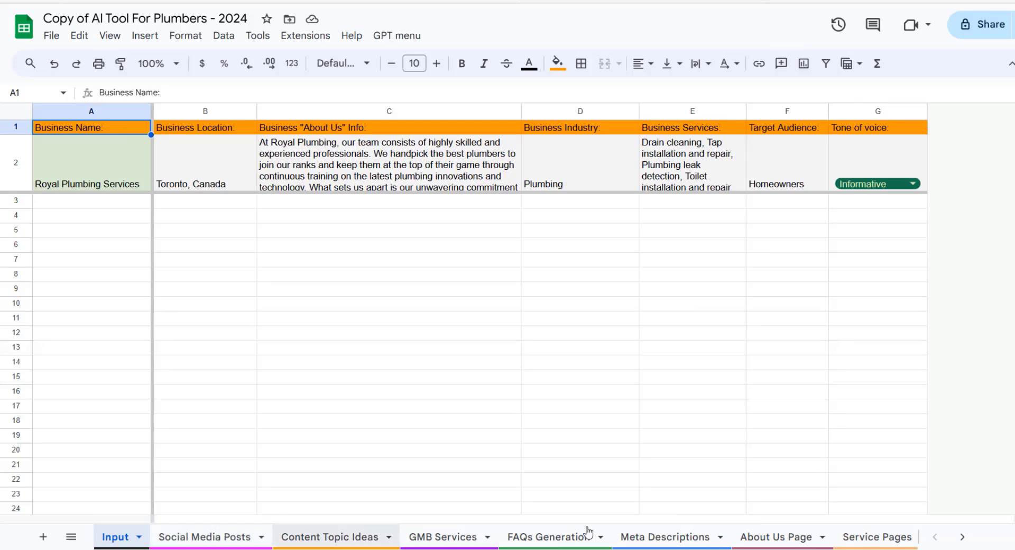
{"action": "scroll", "coordinate": [585, 534], "scroll_direction": "down", "scroll_amount": 3}
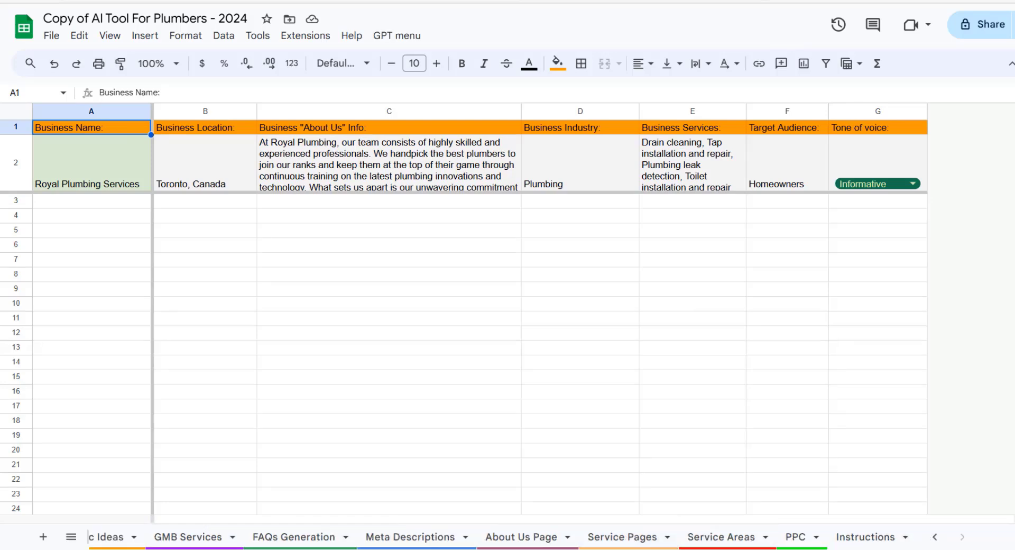
{"action": "left_click", "coordinate": [865, 537]}
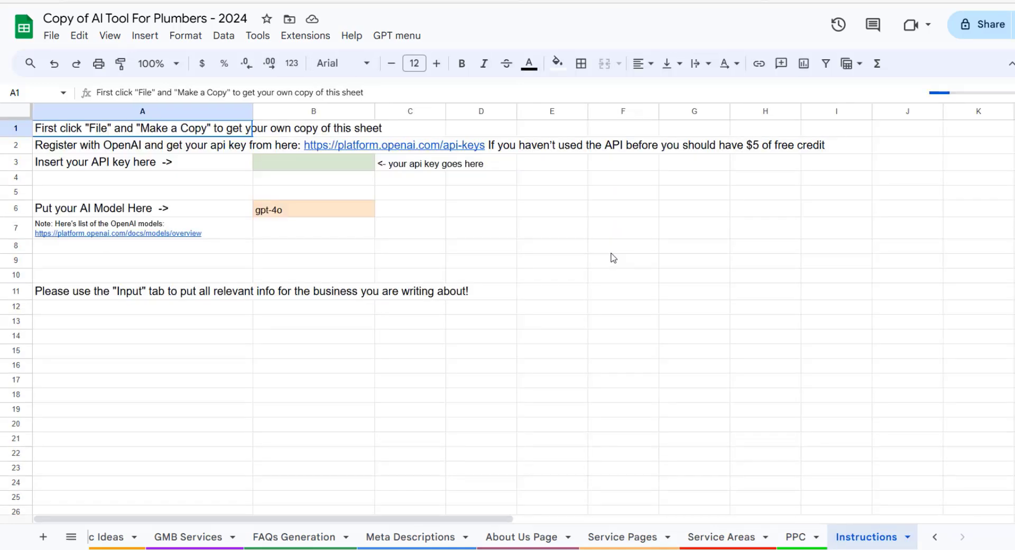
Step: Open the OpenAI API keys page from the link in cell A2 of the Instructions sheet
{"action": "double_click", "coordinate": [400, 138]}
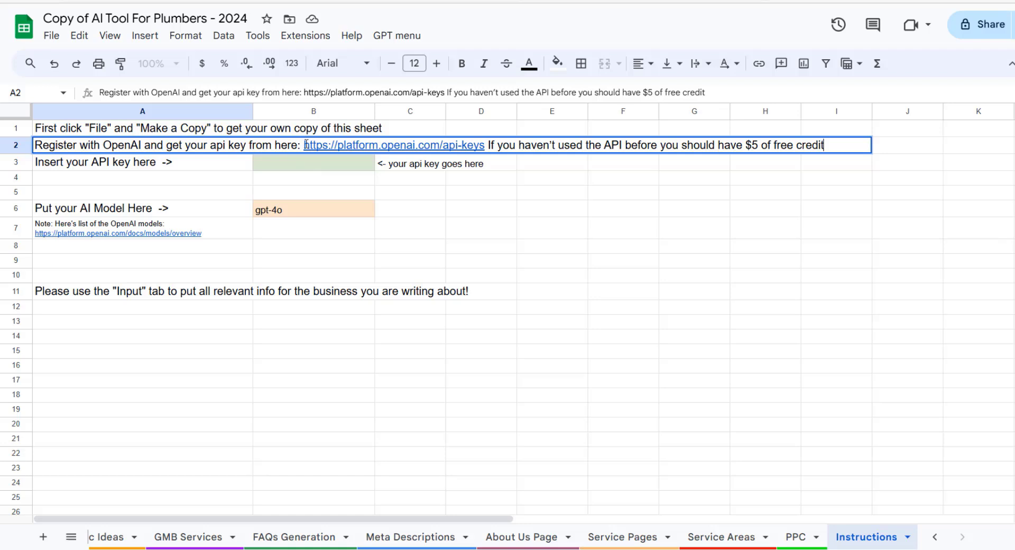
{"action": "left_click", "coordinate": [323, 145]}
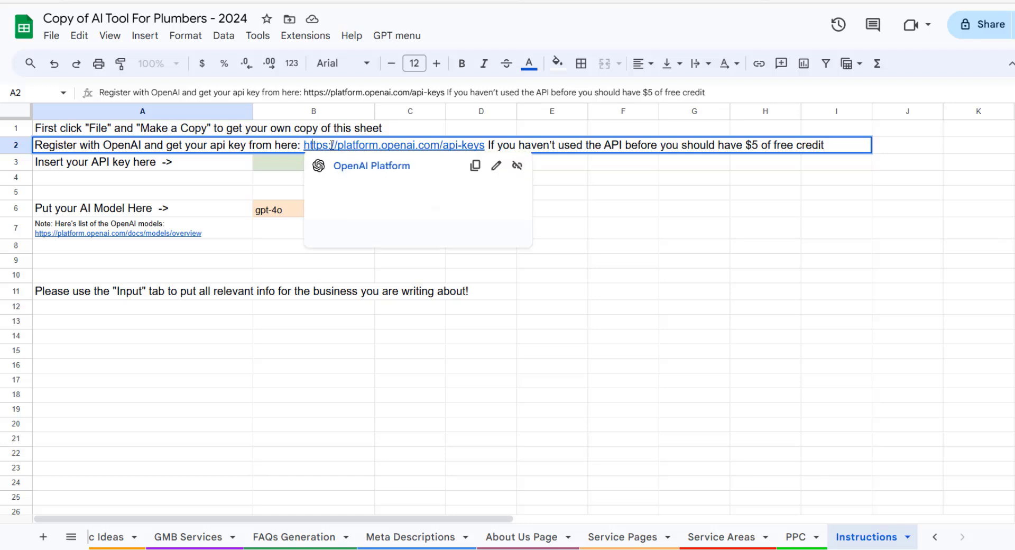
{"action": "left_click", "coordinate": [415, 180]}
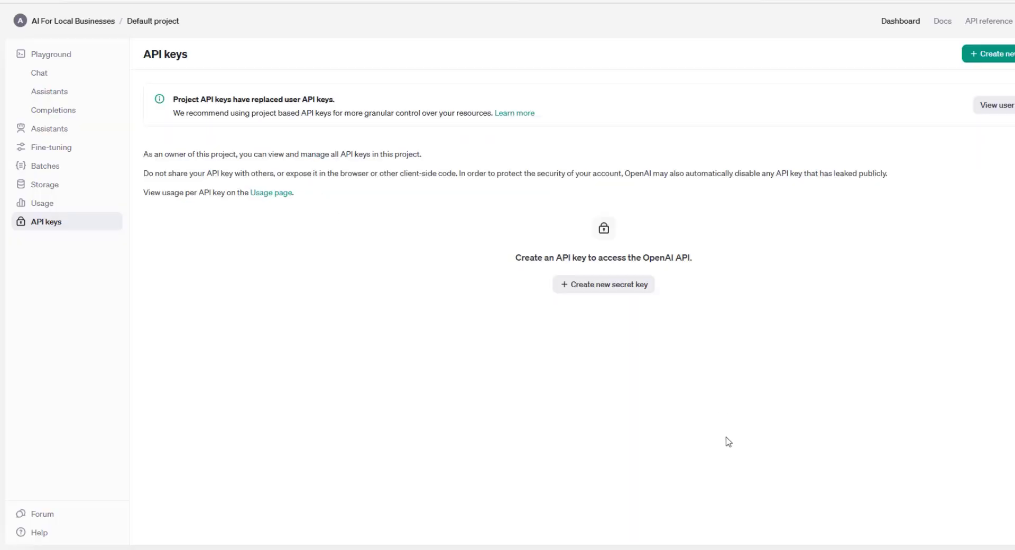
Step: Create a secret key named AI Tool For Plumbers in the default project with all permissions, and copy the key
{"action": "left_click", "coordinate": [628, 289]}
{"action": "type", "text": "AI Tool For Plumbers"}
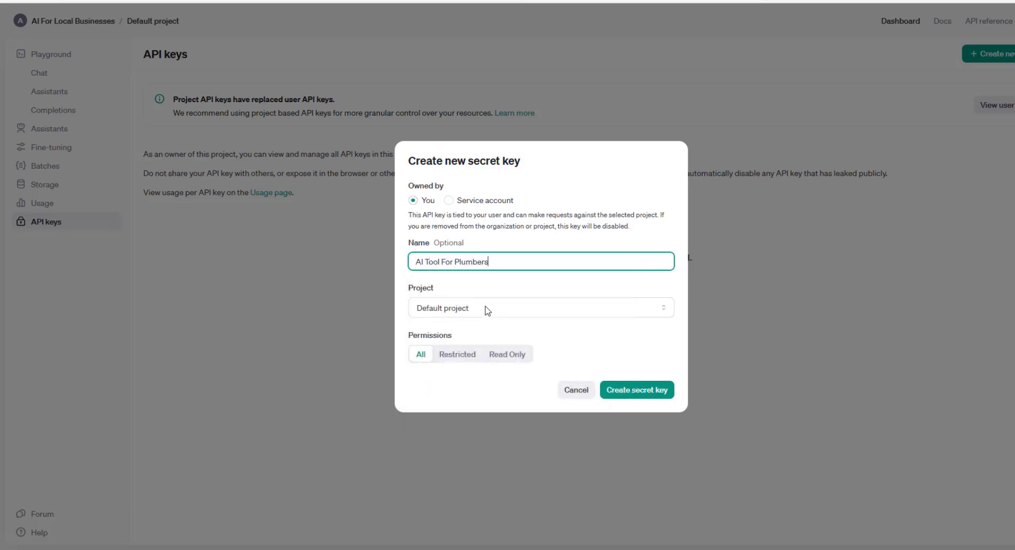
{"action": "left_click", "coordinate": [643, 398]}
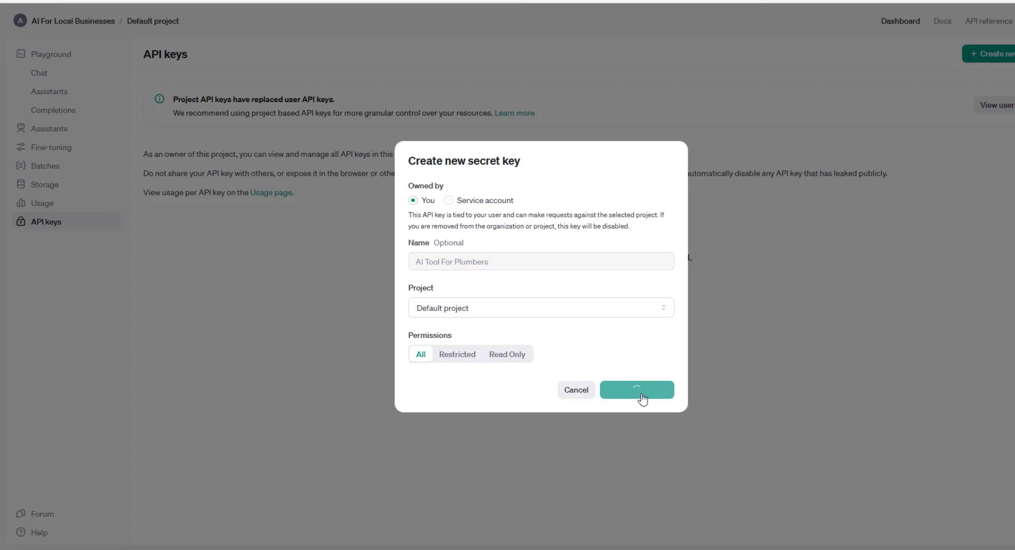
{"action": "left_click", "coordinate": [651, 274]}
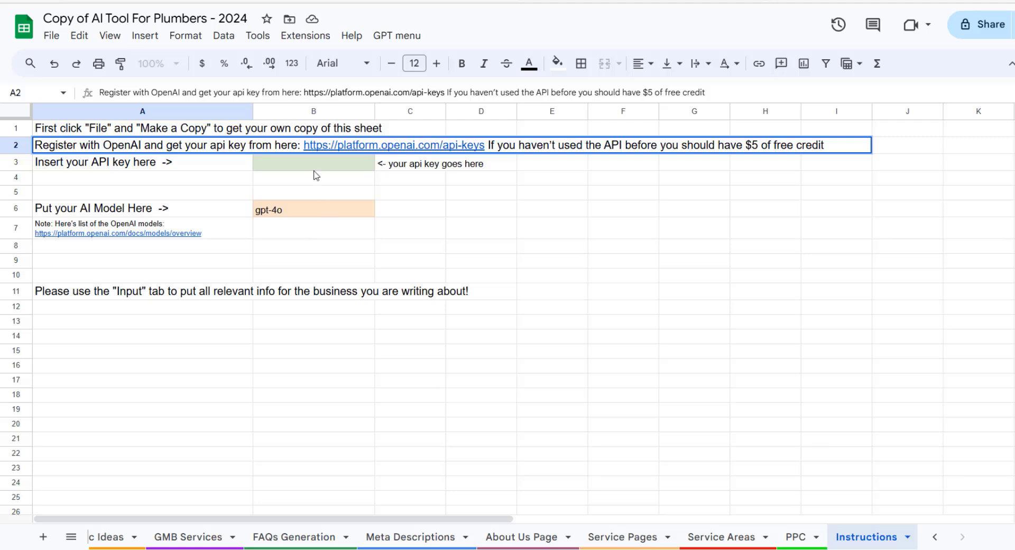
Step: Back in the spreadsheet, paste the API key into cell B3 of the Instructions sheet
{"action": "left_click", "coordinate": [314, 164]}
{"action": "key", "text": "ctrl+v"}
{"action": "left_click", "coordinate": [437, 214]}
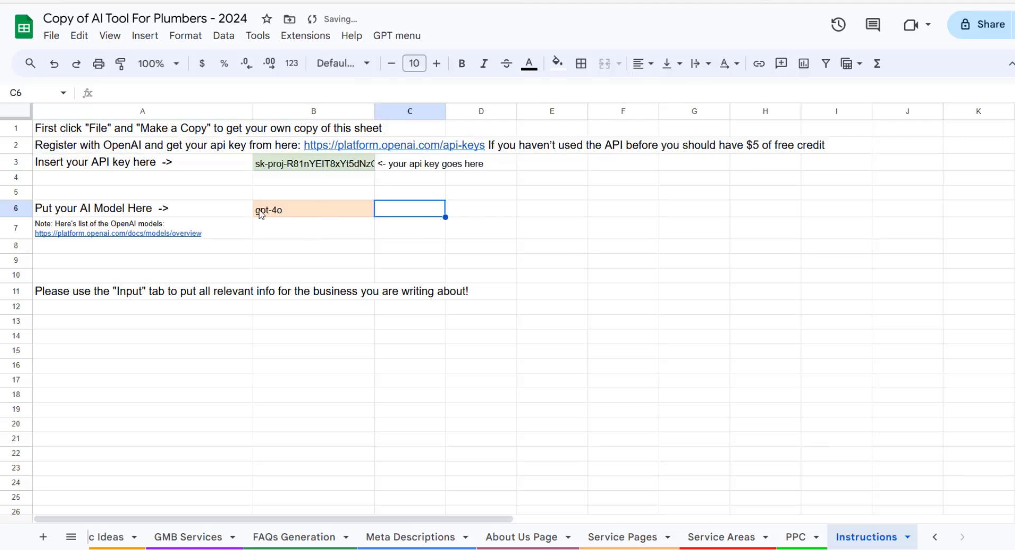
Step: Open the OpenAI models overview from the link in the Instructions sheet and examine the GPT-4o, GPT-4 Turbo and GPT-3.5 Turbo model names
{"action": "left_click", "coordinate": [297, 213]}
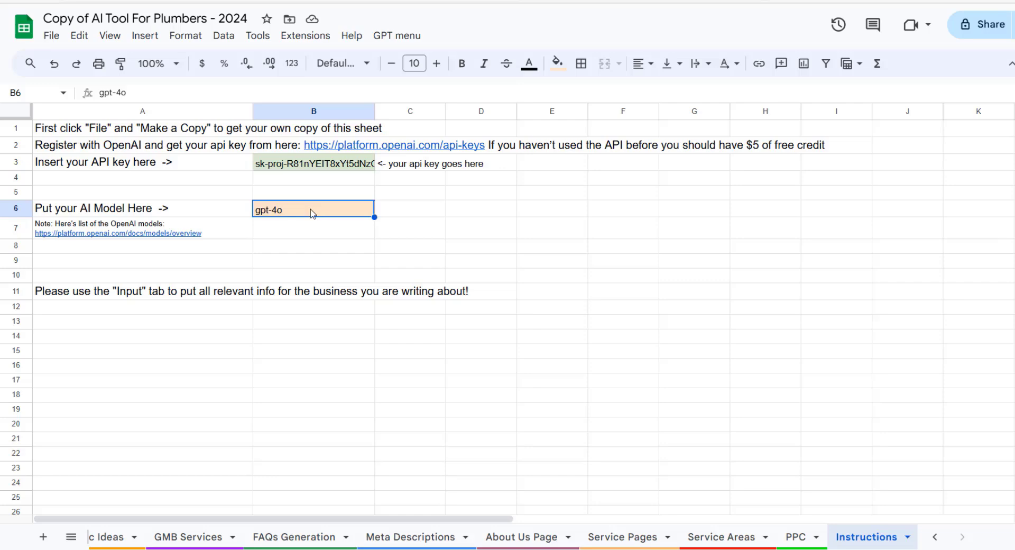
{"action": "left_click", "coordinate": [233, 233]}
{"action": "left_click", "coordinate": [149, 258]}
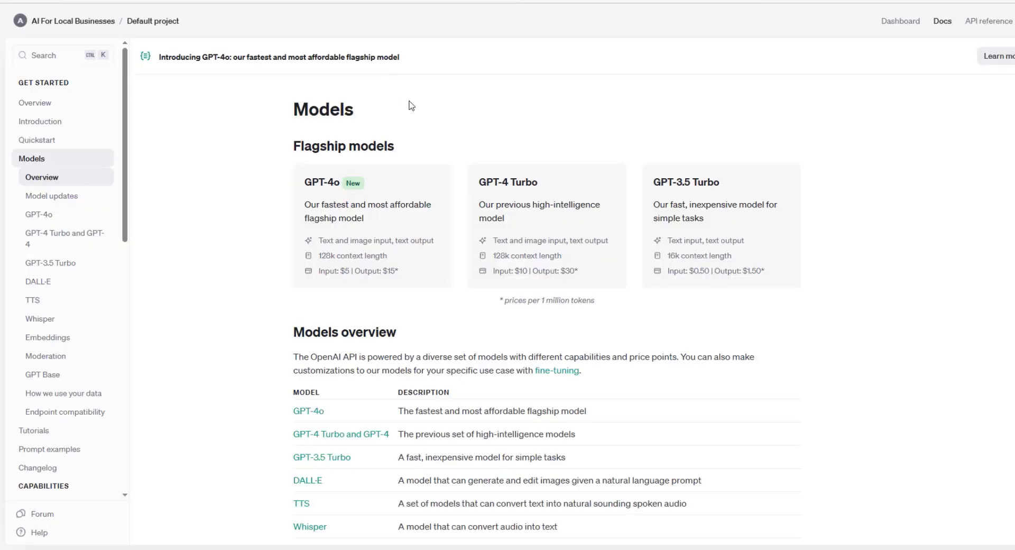
{"action": "scroll", "coordinate": [411, 106], "scroll_direction": "down", "scroll_amount": 15}
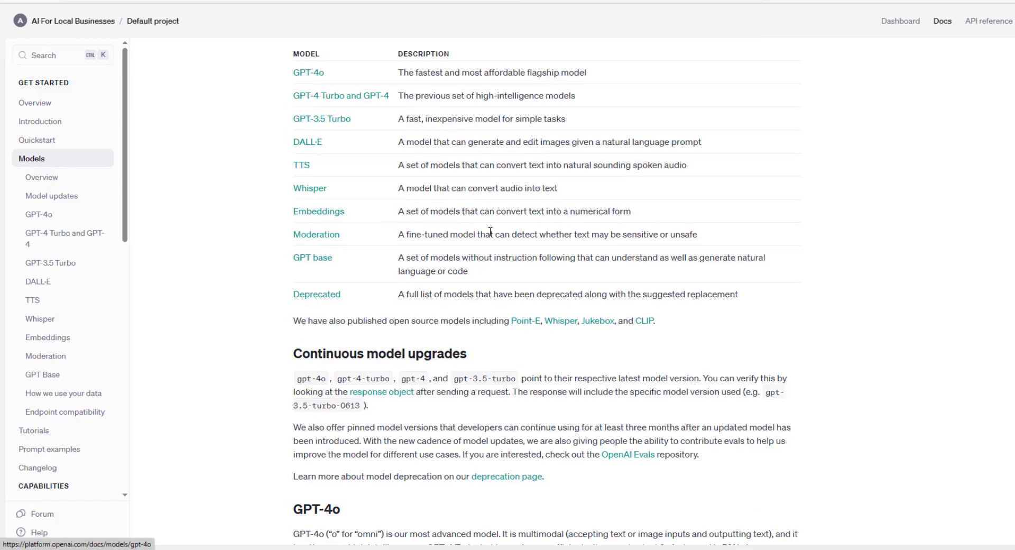
{"action": "scroll", "coordinate": [492, 214], "scroll_direction": "up", "scroll_amount": 2}
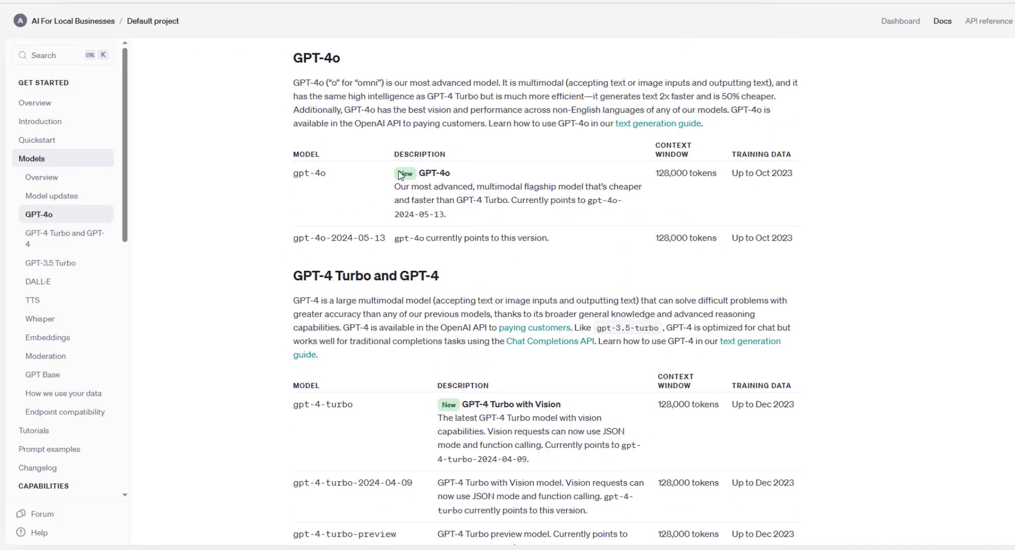
{"action": "scroll", "coordinate": [421, 219], "scroll_direction": "down", "scroll_amount": 3}
{"action": "left_click_drag", "start_coordinate": [364, 239], "coordinate": [295, 238]}
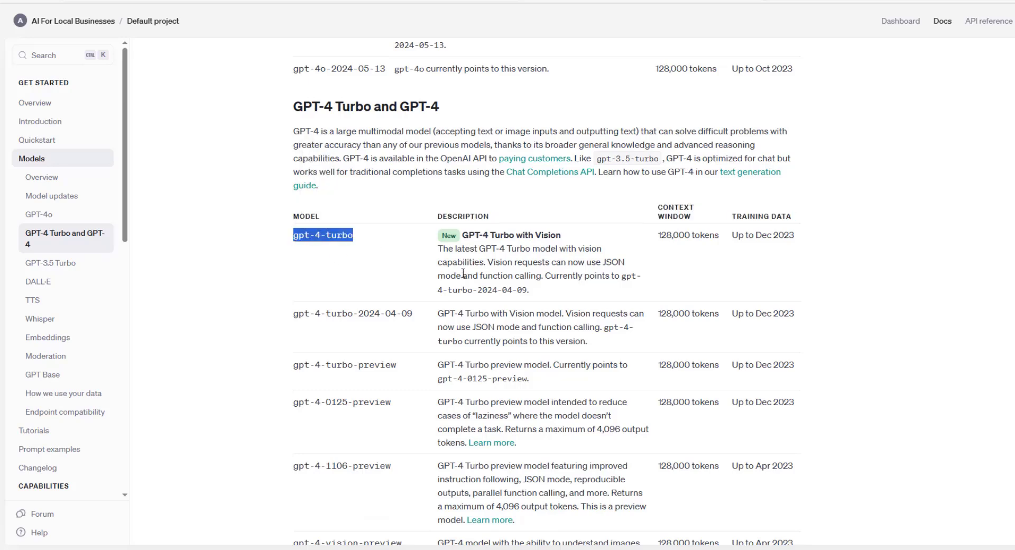
{"action": "scroll", "coordinate": [364, 266], "scroll_direction": "down", "scroll_amount": 10}
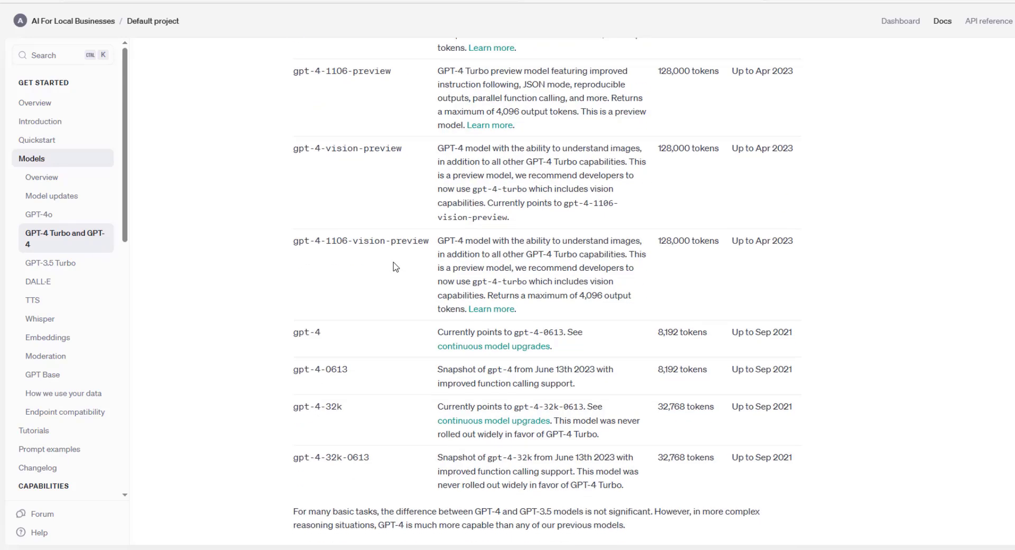
{"action": "scroll", "coordinate": [352, 306], "scroll_direction": "down", "scroll_amount": 4}
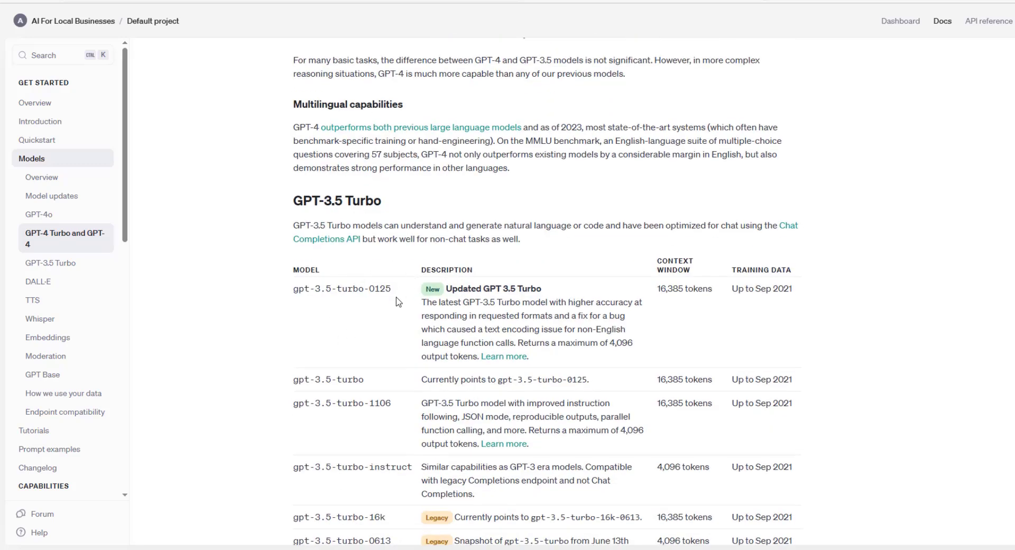
{"action": "left_click_drag", "start_coordinate": [394, 290], "coordinate": [293, 289]}
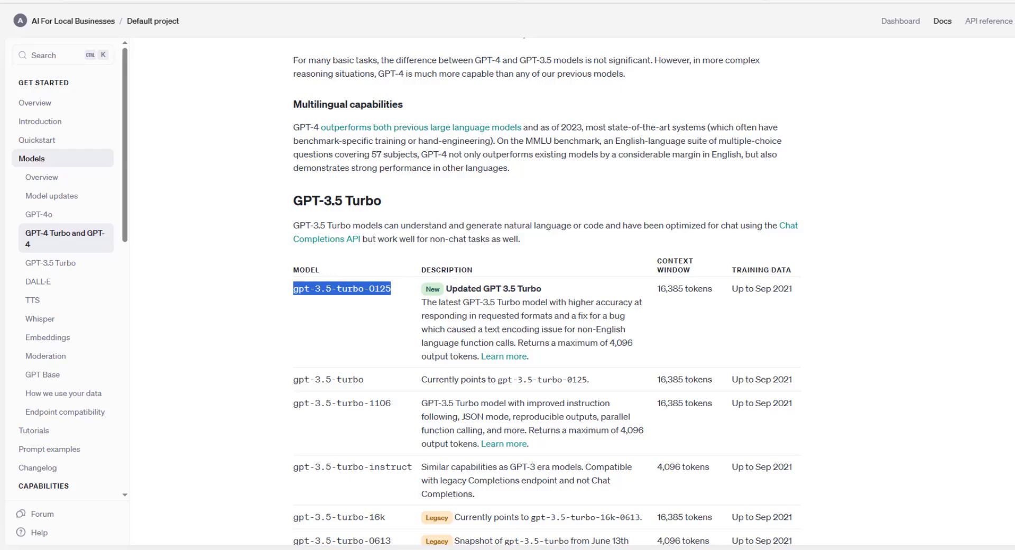
Step: Return to the copied plumbers spreadsheet and open its Input sheet
{"action": "left_click", "coordinate": [182, 1]}
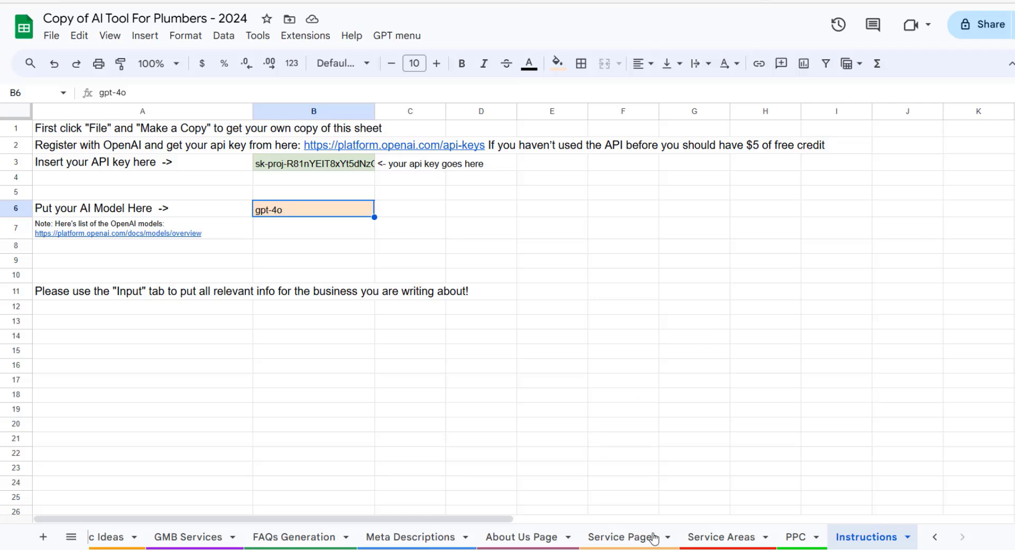
{"action": "scroll", "coordinate": [709, 538], "scroll_direction": "up", "scroll_amount": 1}
{"action": "scroll", "coordinate": [687, 538], "scroll_direction": "up", "scroll_amount": 3}
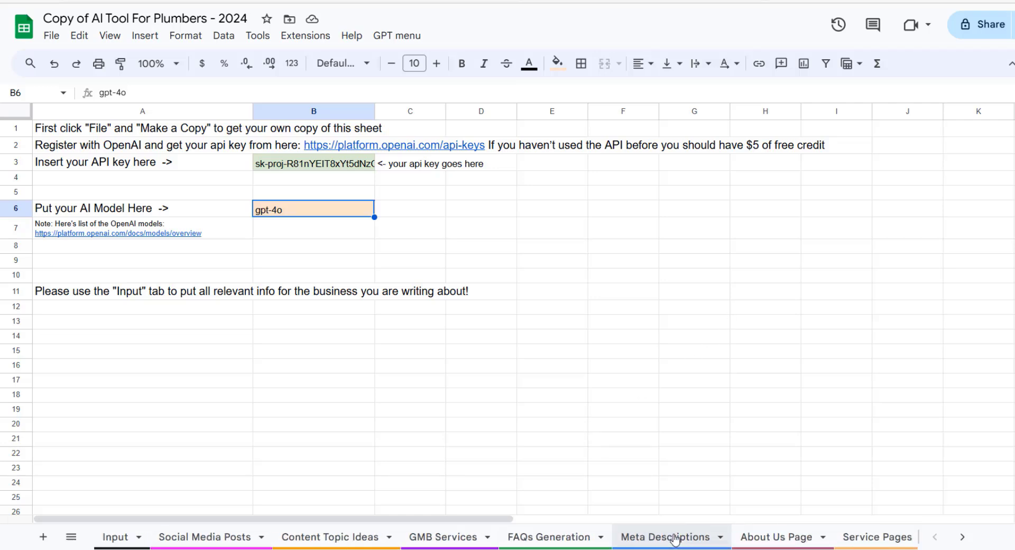
{"action": "left_click", "coordinate": [117, 537]}
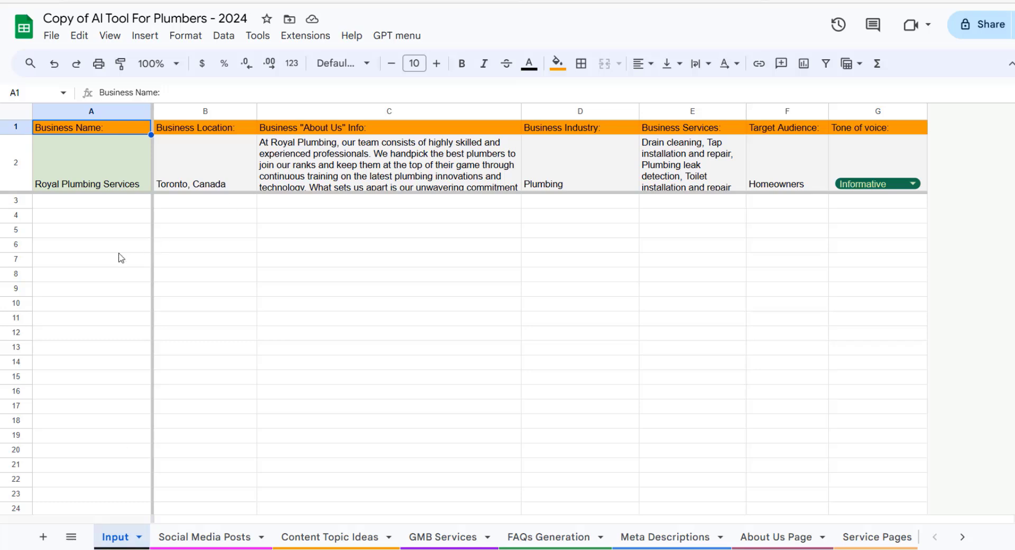
Step: Examine the business name, location, About Us text, industry, services and target audience in row 2 of the Input sheet
{"action": "left_click", "coordinate": [291, 273]}
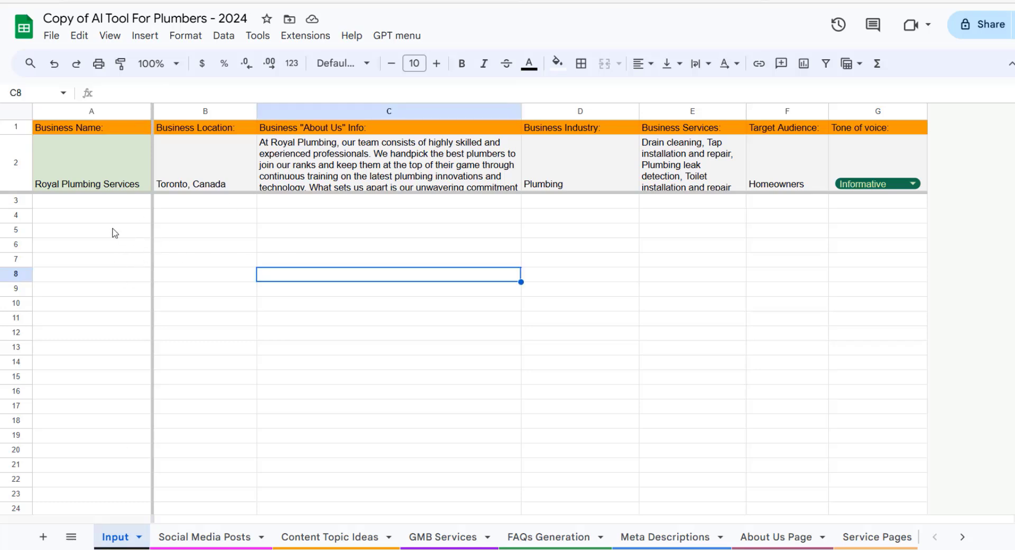
{"action": "left_click", "coordinate": [83, 166]}
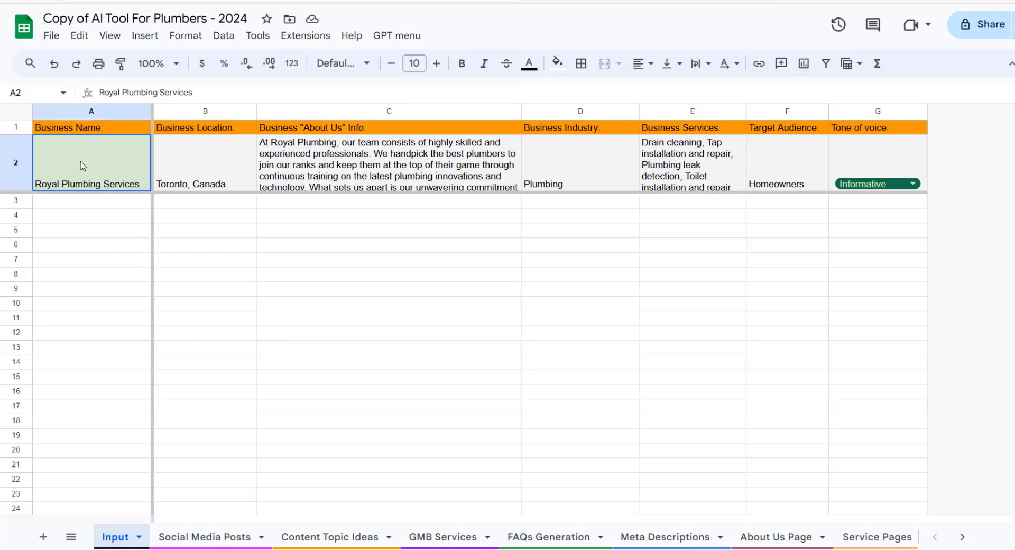
{"action": "double_click", "coordinate": [113, 157]}
{"action": "key", "text": "Escape"}
{"action": "double_click", "coordinate": [214, 167]}
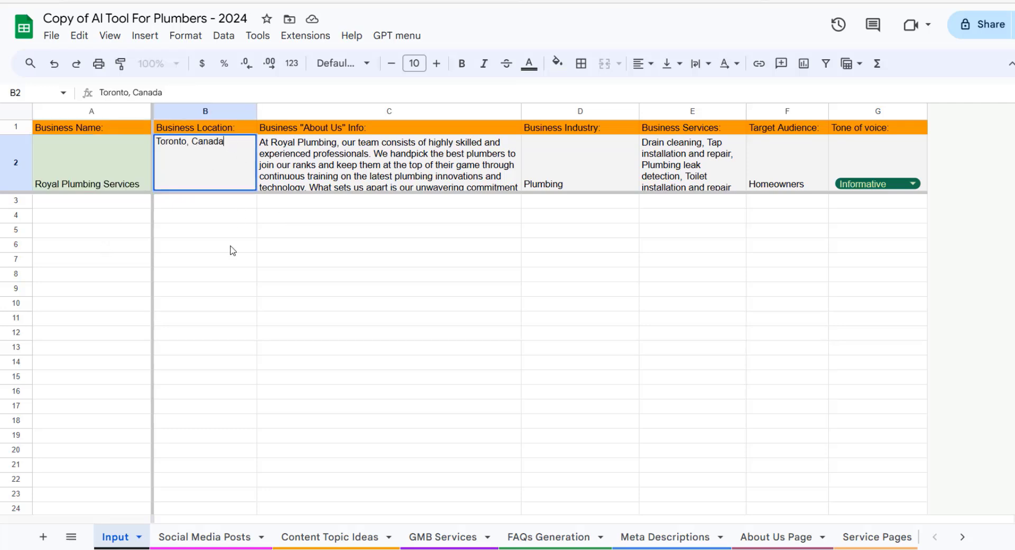
{"action": "double_click", "coordinate": [392, 178]}
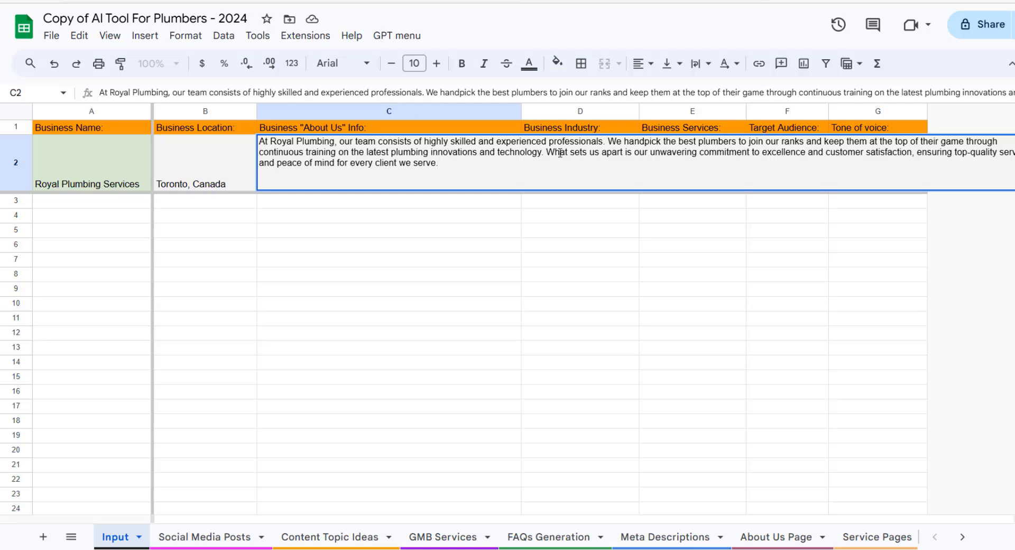
{"action": "left_click", "coordinate": [503, 276]}
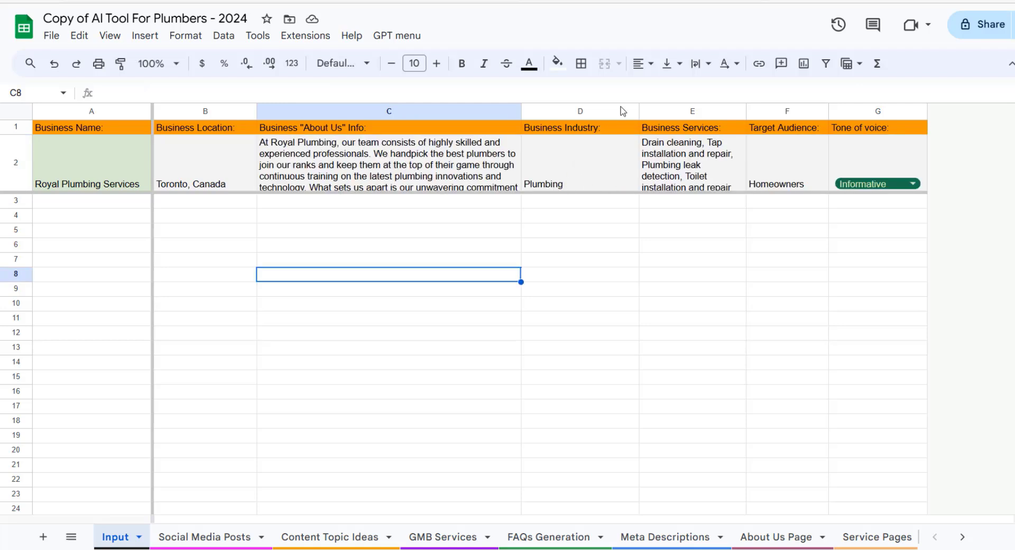
{"action": "left_click", "coordinate": [598, 168]}
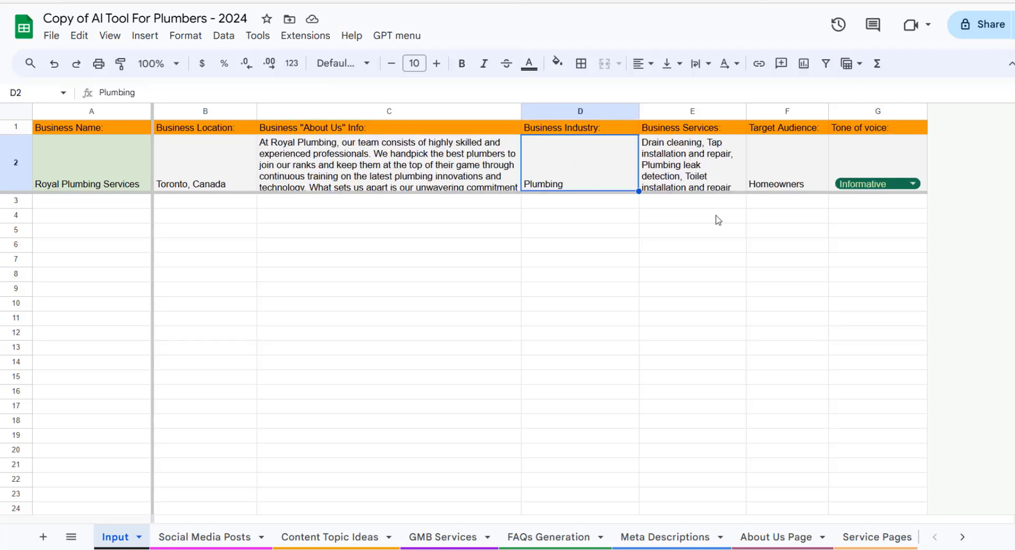
{"action": "double_click", "coordinate": [707, 181]}
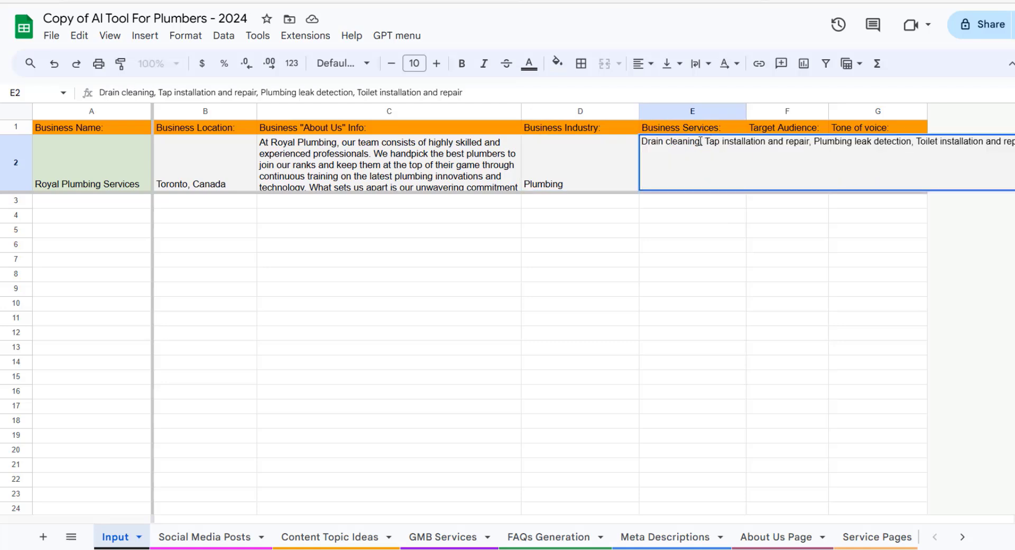
{"action": "left_click", "coordinate": [739, 249]}
{"action": "left_click", "coordinate": [804, 159]}
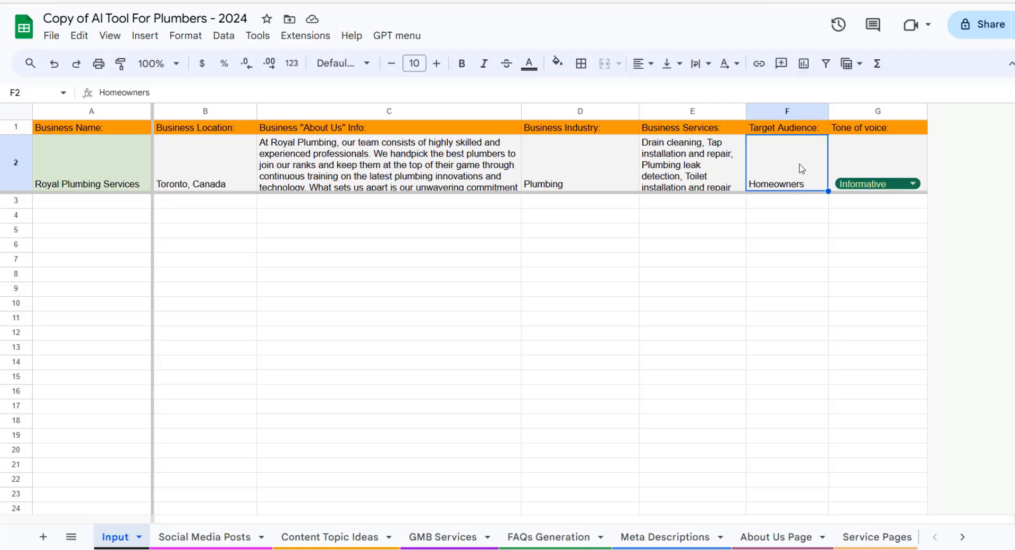
{"action": "left_click", "coordinate": [787, 274]}
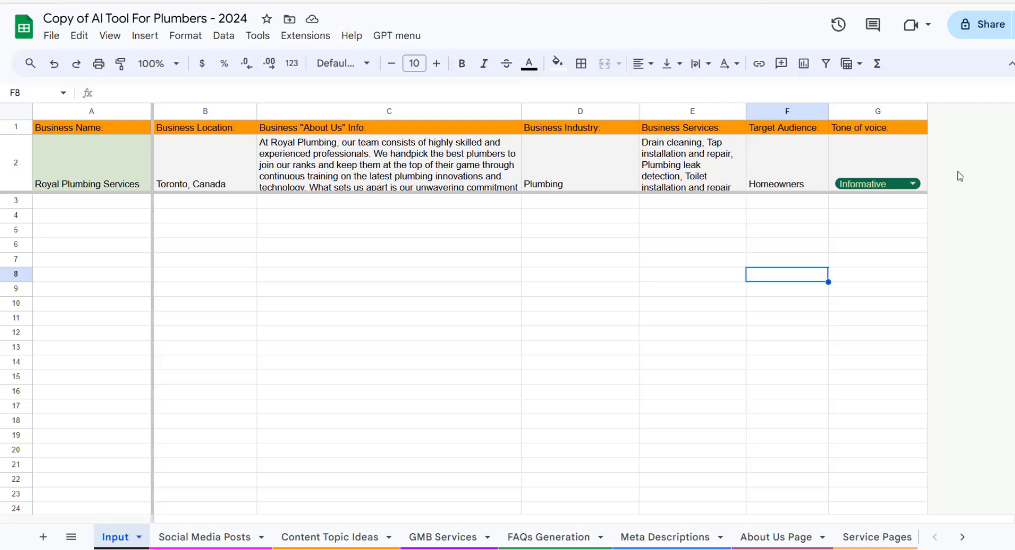
Step: Review the available tones of voice for cell G2 and choose Informative
{"action": "left_click", "coordinate": [911, 153]}
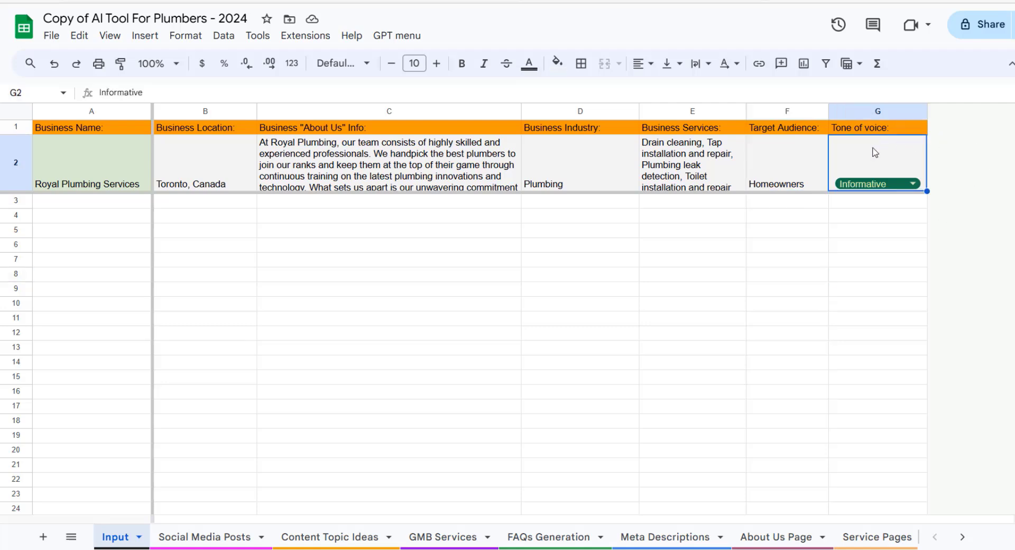
{"action": "left_click", "coordinate": [911, 185]}
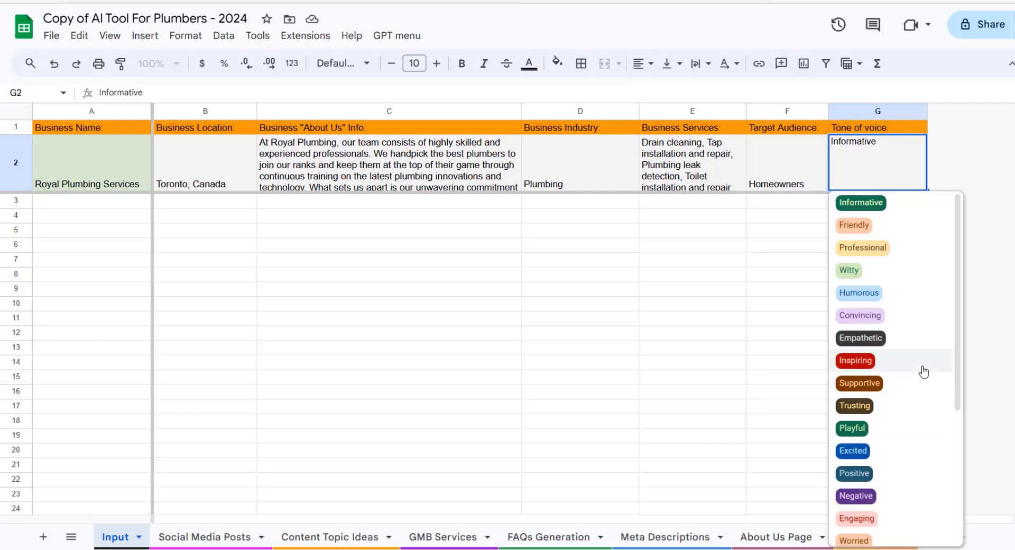
{"action": "scroll", "coordinate": [923, 372], "scroll_direction": "down", "scroll_amount": 4}
{"action": "scroll", "coordinate": [902, 460], "scroll_direction": "up", "scroll_amount": 4}
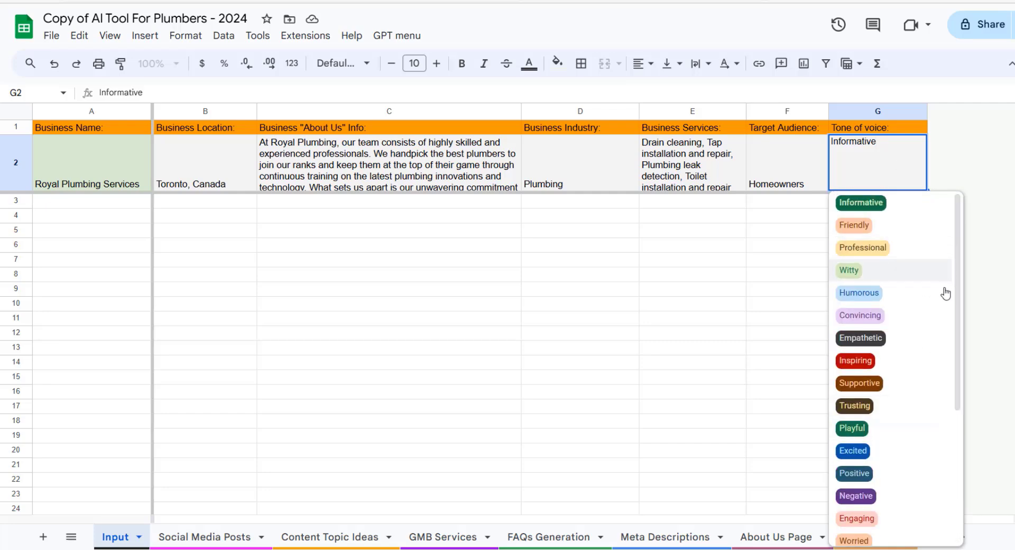
{"action": "left_click", "coordinate": [888, 203]}
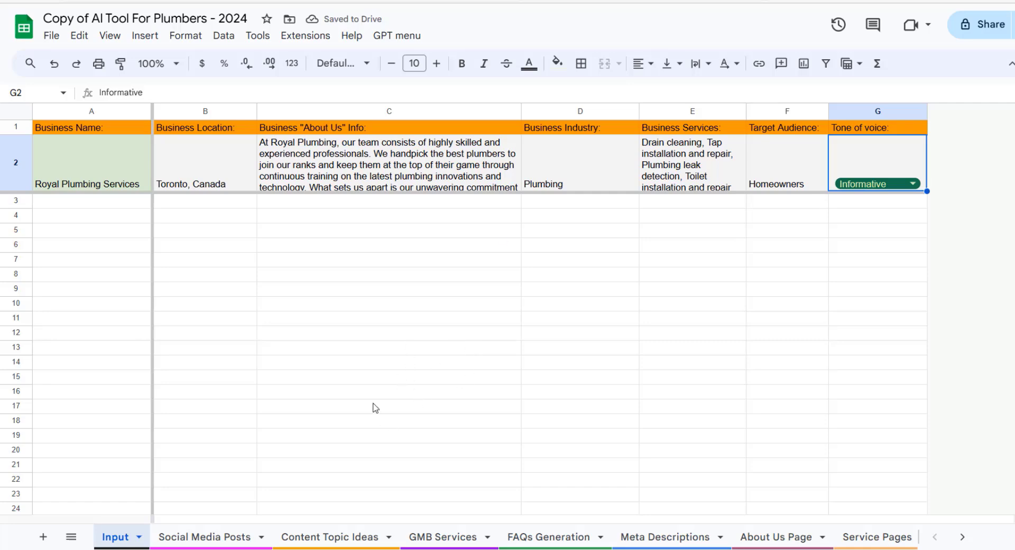
Step: Open the Social Media Posts sheet and check its business description, name and location settings in column A against the Input sheet
{"action": "left_click", "coordinate": [199, 539]}
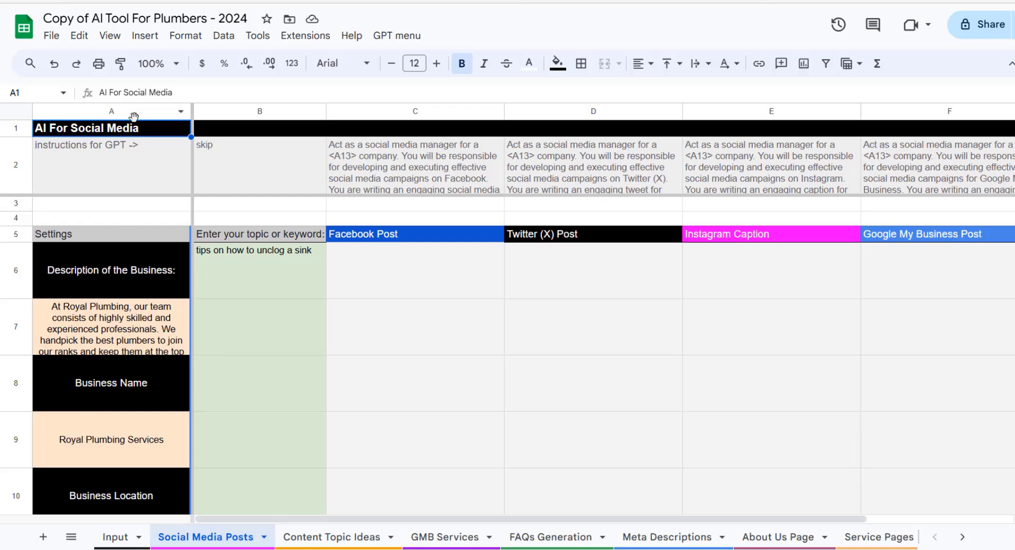
{"action": "left_click", "coordinate": [113, 338]}
{"action": "scroll", "coordinate": [115, 333], "scroll_direction": "down", "scroll_amount": 3}
{"action": "left_click", "coordinate": [118, 329]}
{"action": "scroll", "coordinate": [119, 331], "scroll_direction": "down", "scroll_amount": 2}
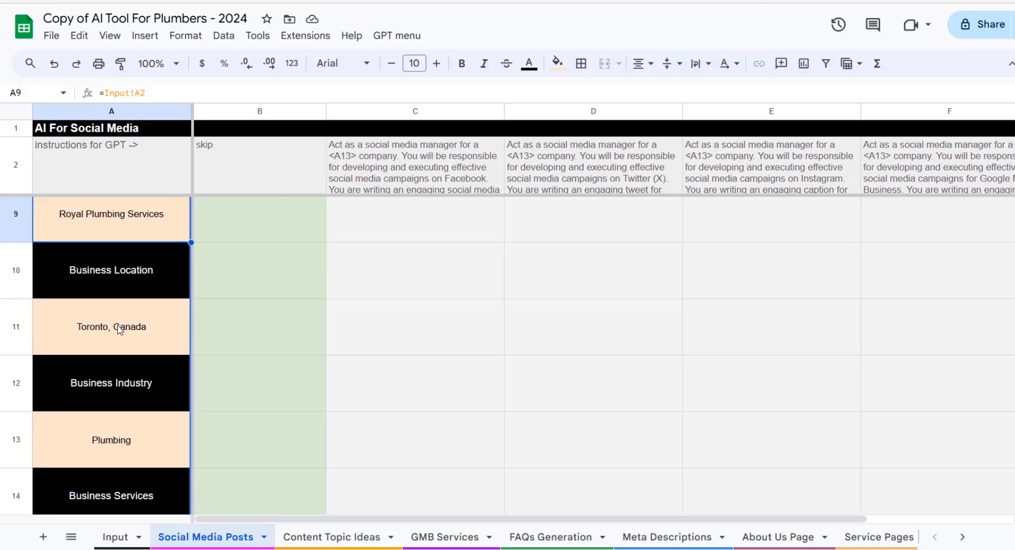
{"action": "left_click", "coordinate": [132, 537]}
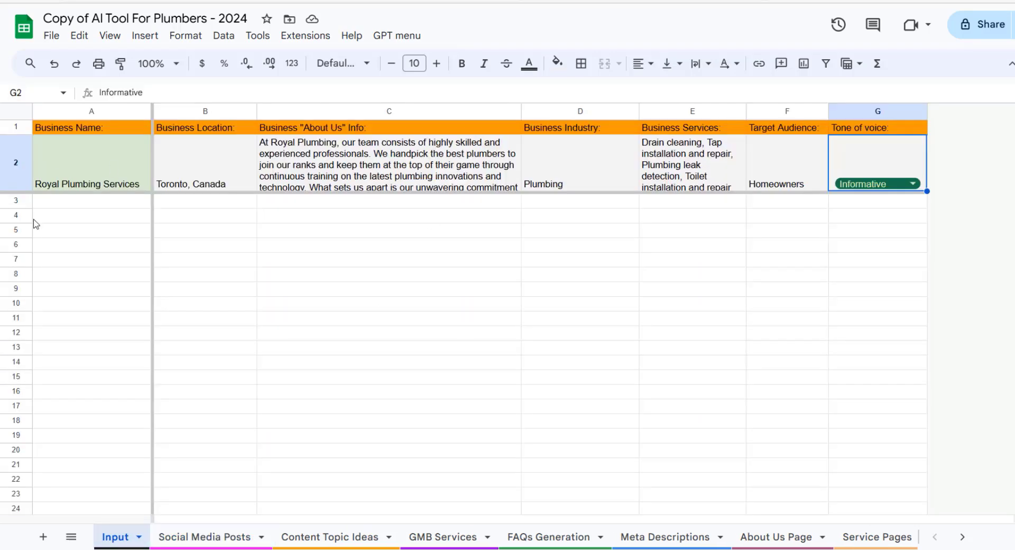
{"action": "left_click", "coordinate": [190, 536]}
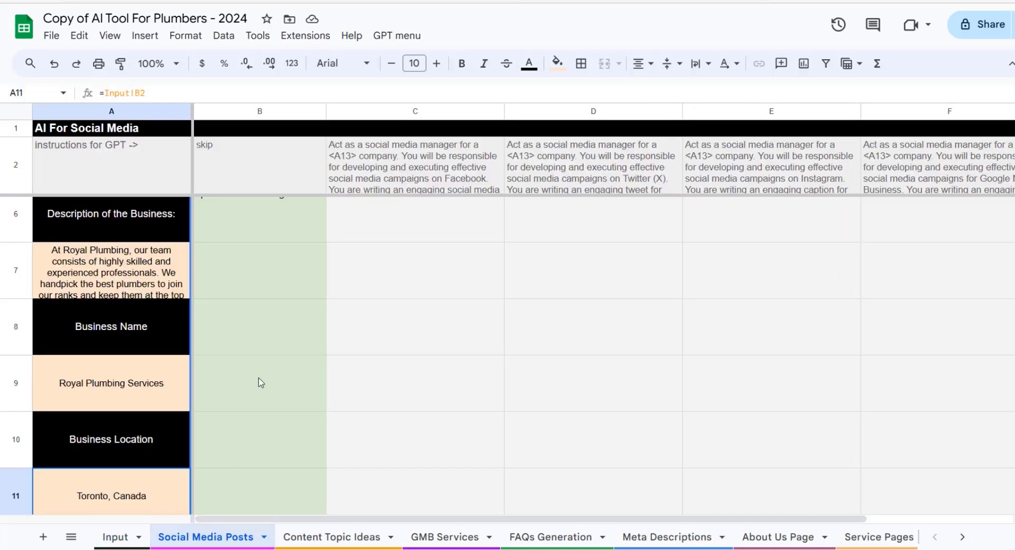
Step: Review the available post length options in cell A19 of the Social Media Posts sheet
{"action": "scroll", "coordinate": [151, 301], "scroll_direction": "down", "scroll_amount": 5}
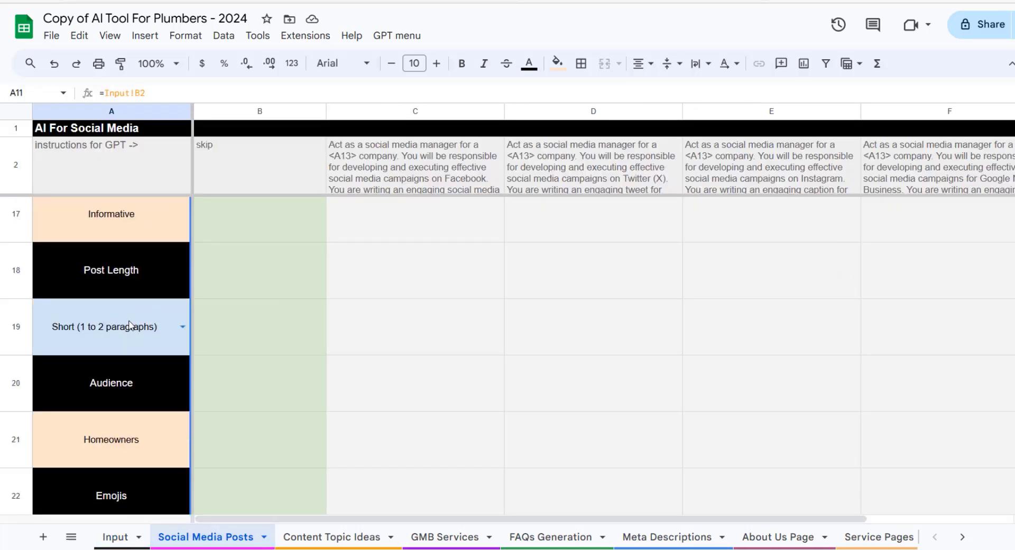
{"action": "double_click", "coordinate": [185, 333]}
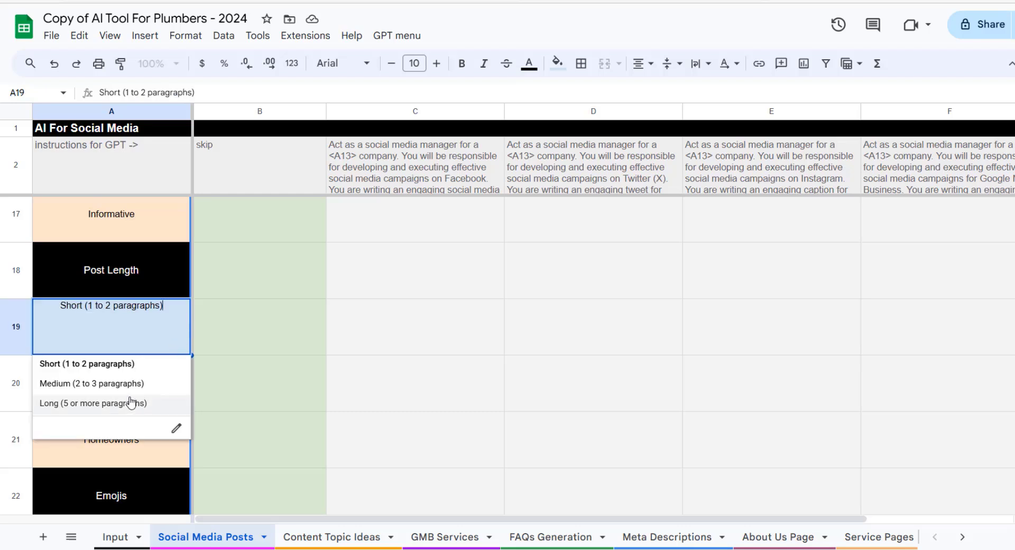
{"action": "left_click", "coordinate": [125, 372]}
Step: Review the emoji, hashtag and voice settings in column A and the perspective options in cell A29
{"action": "scroll", "coordinate": [125, 376], "scroll_direction": "down", "scroll_amount": 3}
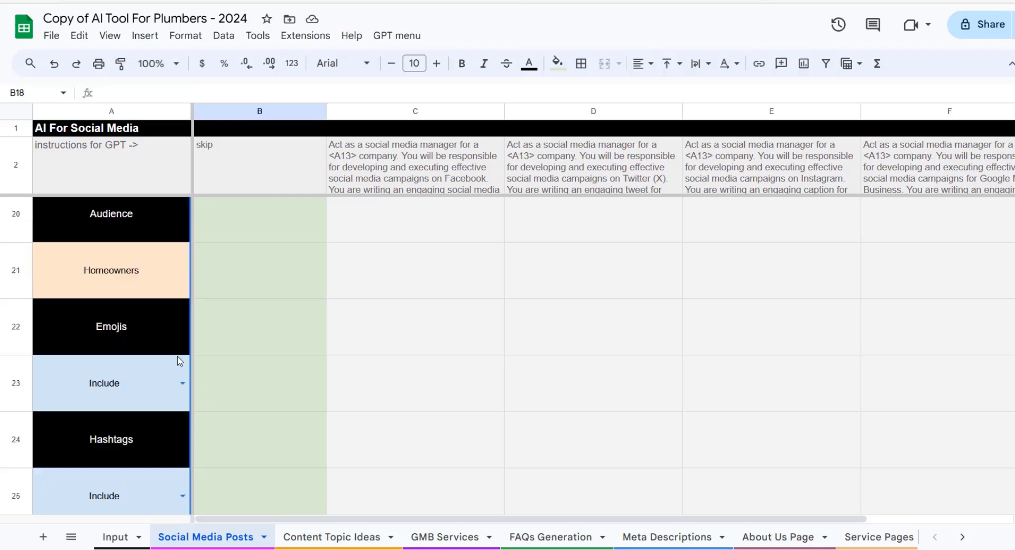
{"action": "scroll", "coordinate": [193, 365], "scroll_direction": "down", "scroll_amount": 2}
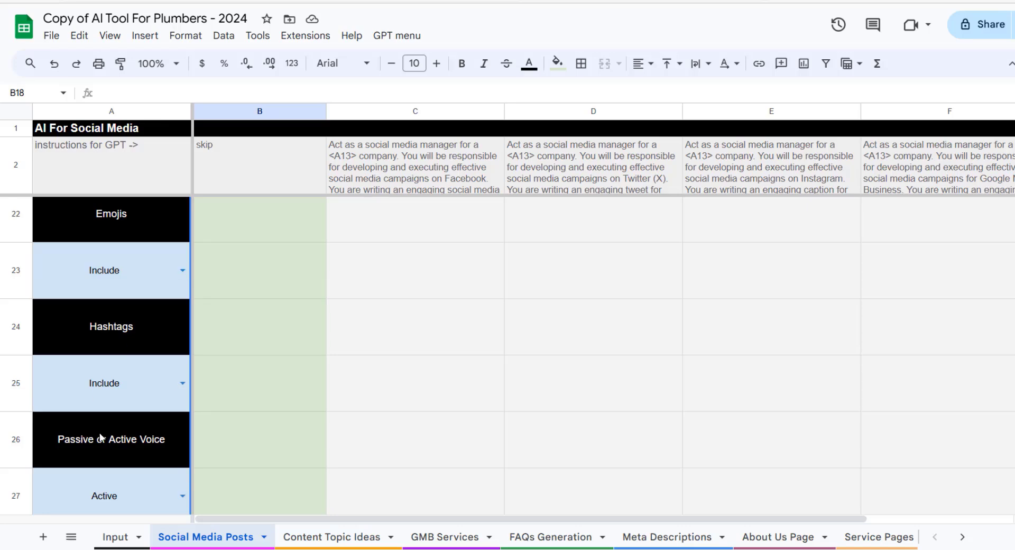
{"action": "scroll", "coordinate": [154, 339], "scroll_direction": "down", "scroll_amount": 2}
{"action": "scroll", "coordinate": [163, 329], "scroll_direction": "down", "scroll_amount": 1}
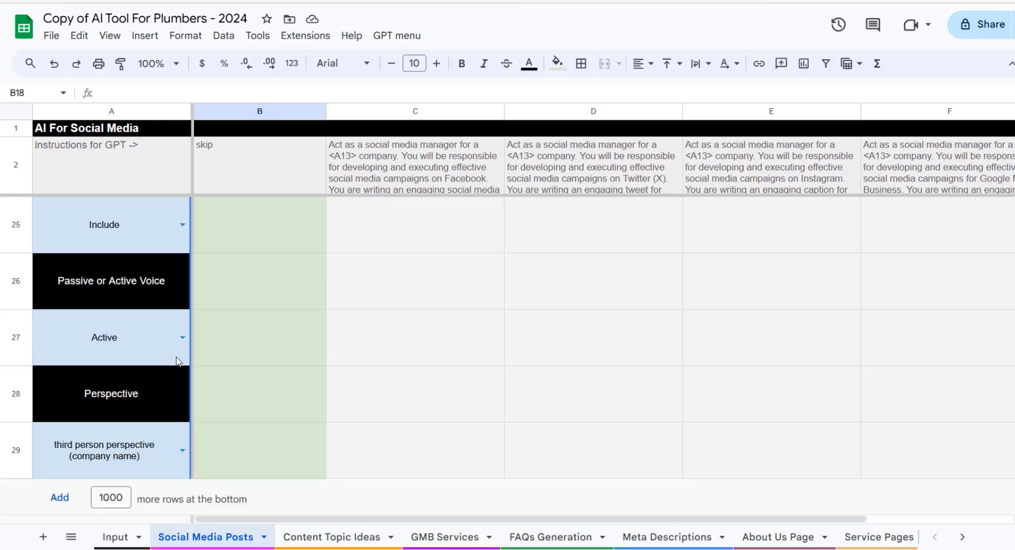
{"action": "left_click", "coordinate": [183, 453]}
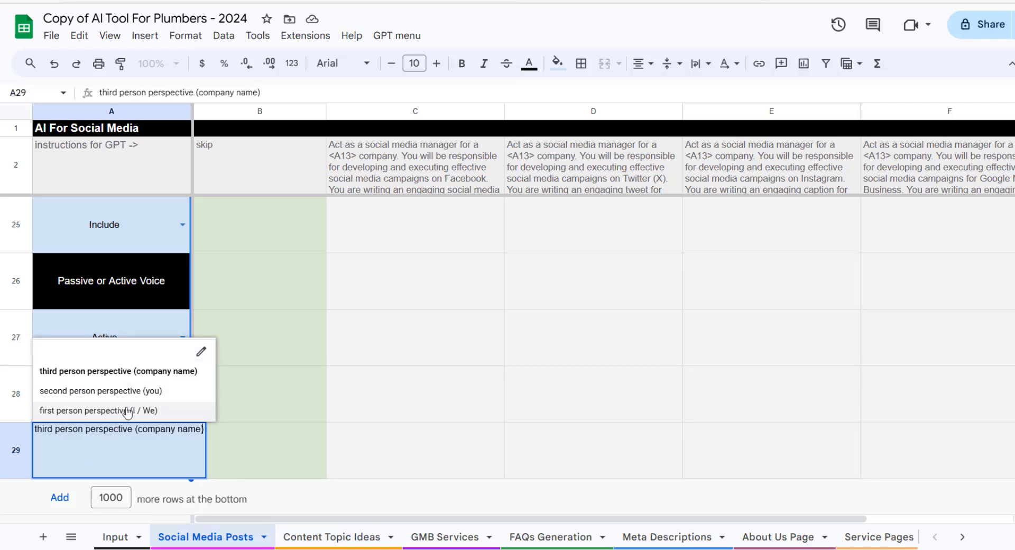
{"action": "left_click", "coordinate": [413, 351]}
Step: Examine the topic in cell B6 and the row 6 output cells for Facebook, Twitter, Instagram, Google My Business and LinkedIn
{"action": "scroll", "coordinate": [481, 386], "scroll_direction": "up", "scroll_amount": 15}
{"action": "scroll", "coordinate": [481, 386], "scroll_direction": "up", "scroll_amount": 3}
{"action": "left_click", "coordinate": [290, 291]}
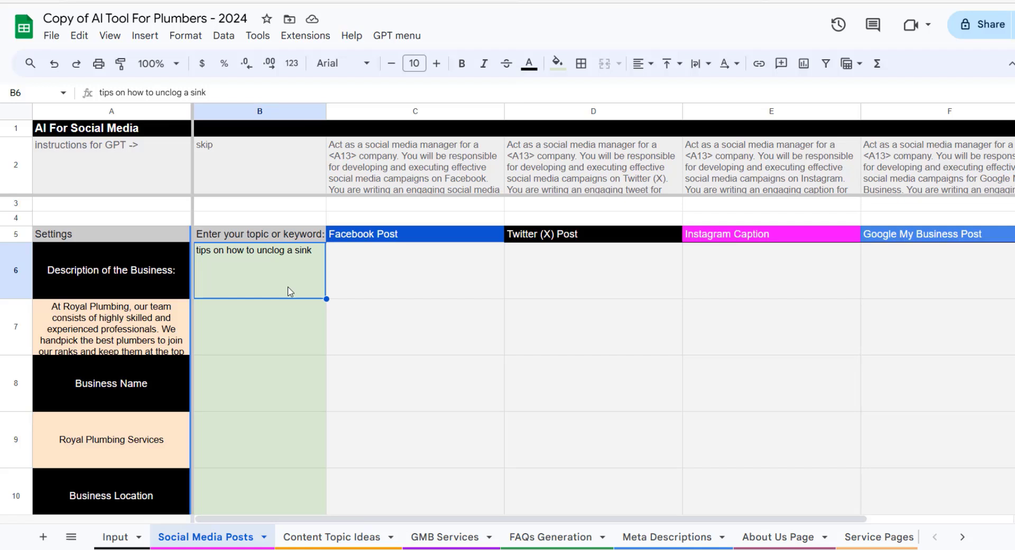
{"action": "left_click", "coordinate": [411, 280]}
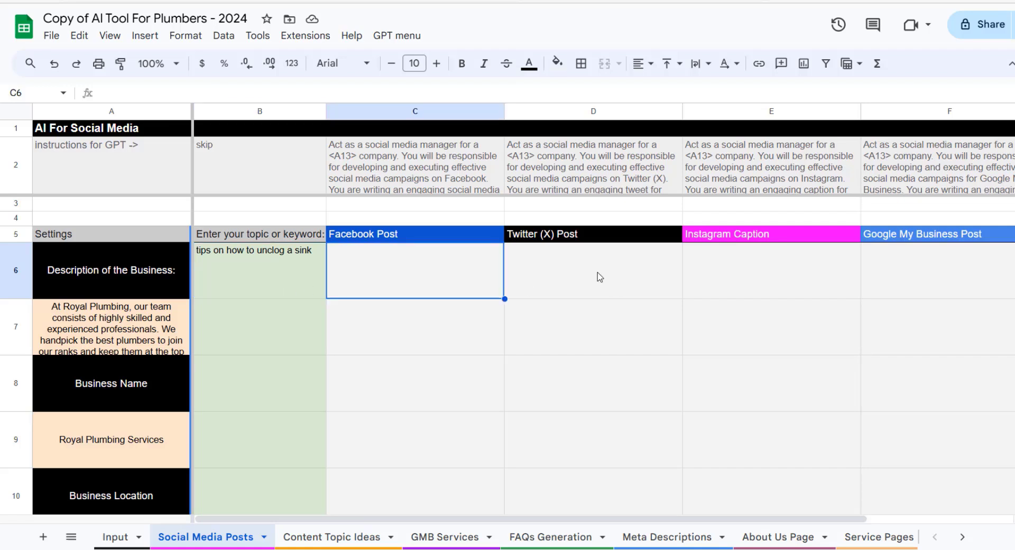
{"action": "left_click", "coordinate": [597, 301]}
{"action": "left_click", "coordinate": [783, 281]}
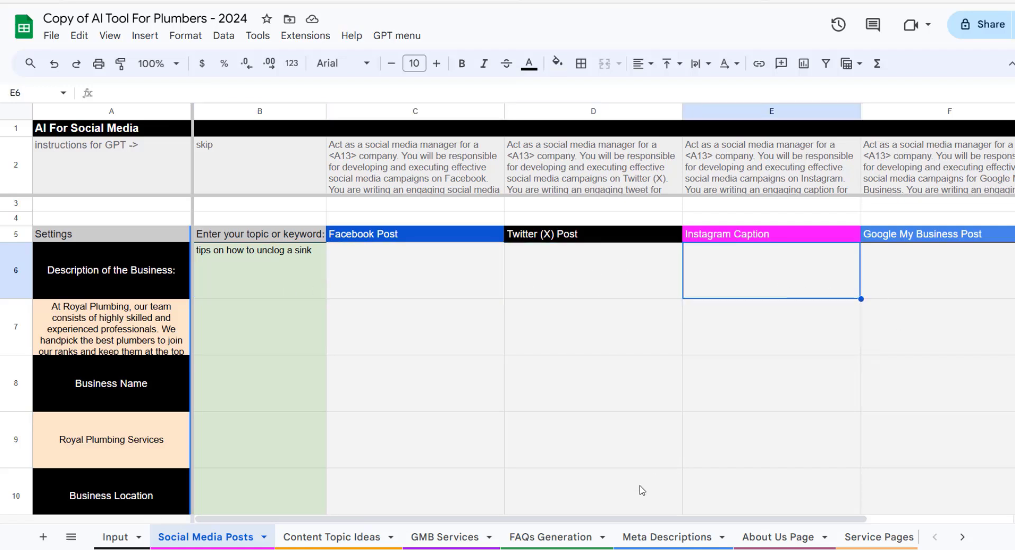
{"action": "left_click_drag", "start_coordinate": [595, 523], "coordinate": [715, 524]}
{"action": "left_click", "coordinate": [846, 262]}
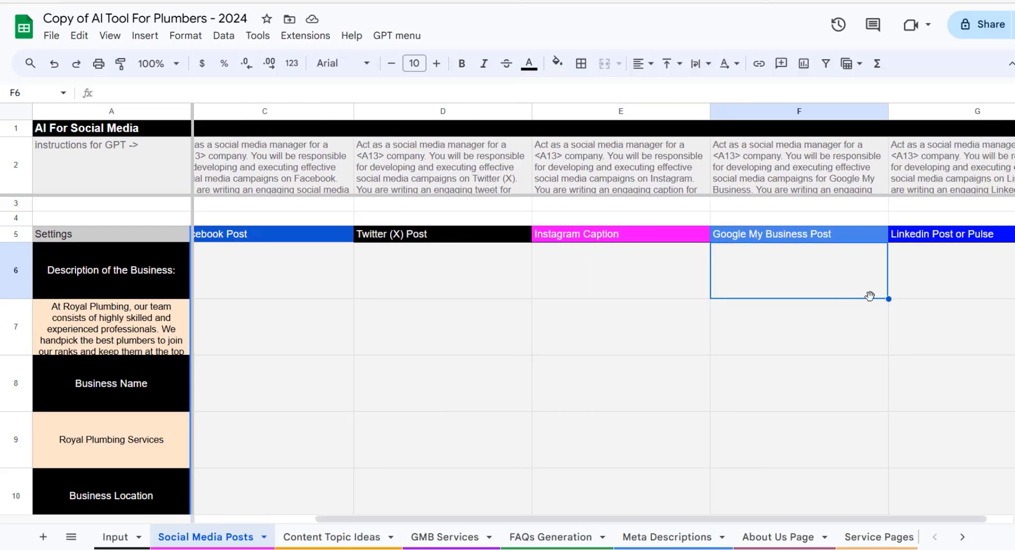
{"action": "left_click", "coordinate": [979, 281]}
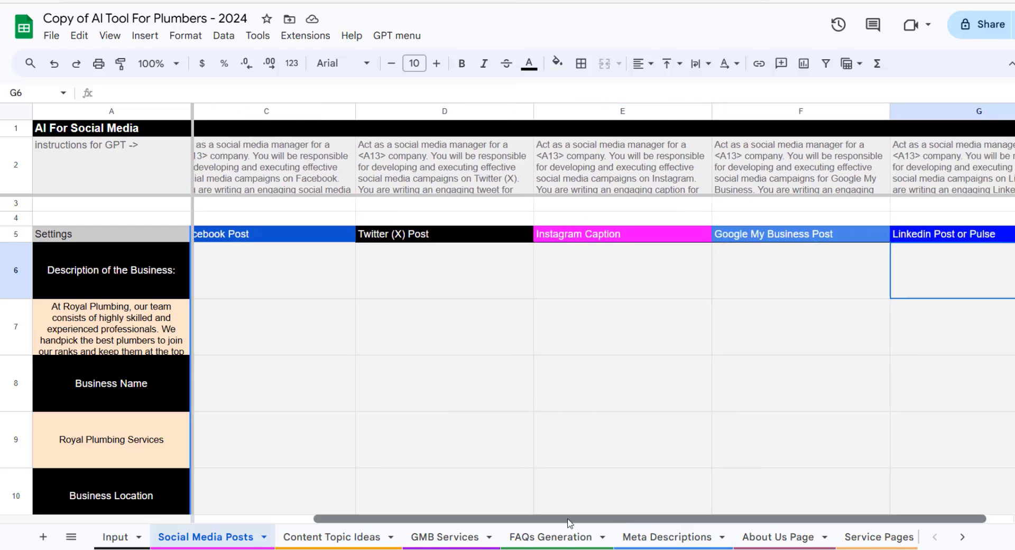
Step: Examine the full GPT instruction formula for Facebook posts in cell C2
{"action": "left_click_drag", "start_coordinate": [634, 520], "coordinate": [514, 520]}
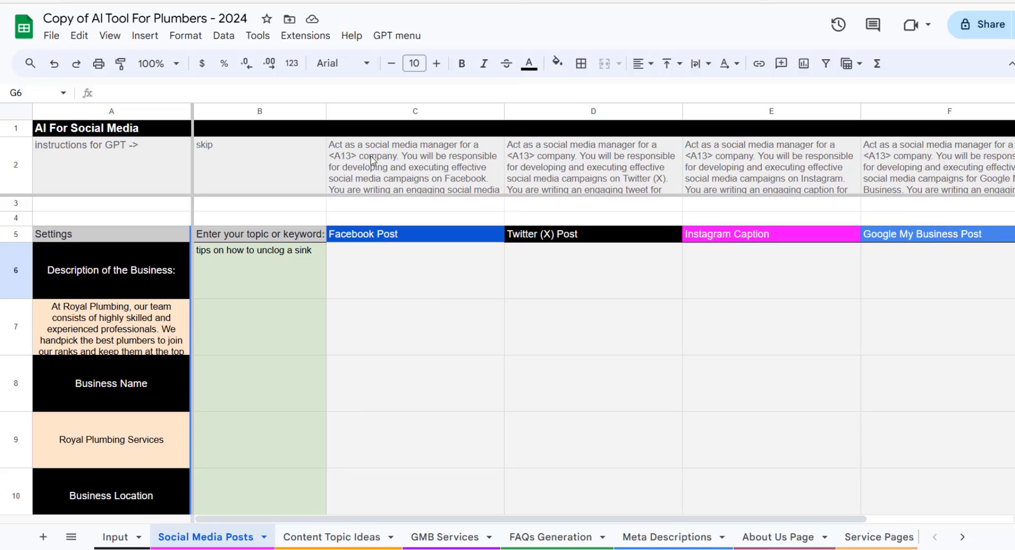
{"action": "double_click", "coordinate": [443, 171]}
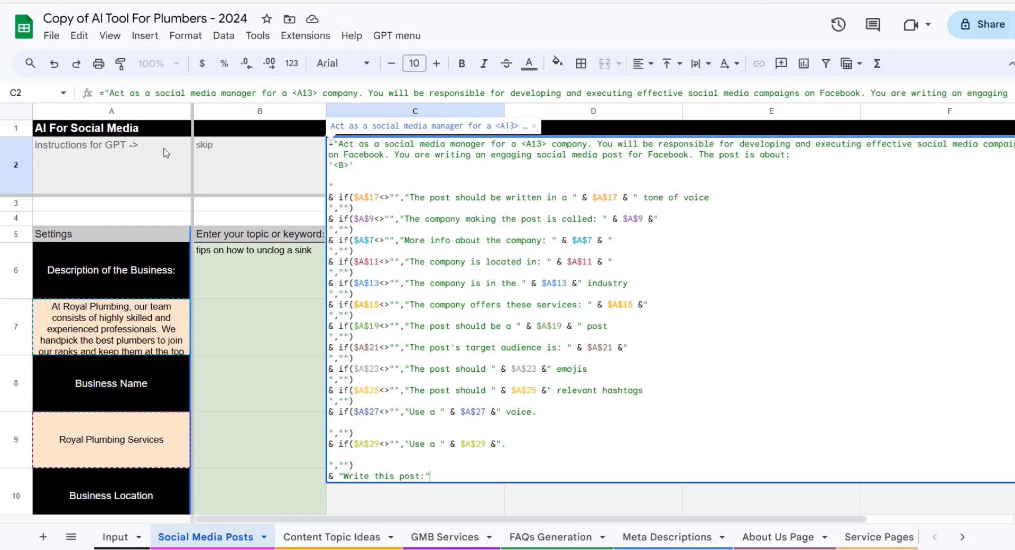
{"action": "left_click", "coordinate": [253, 329]}
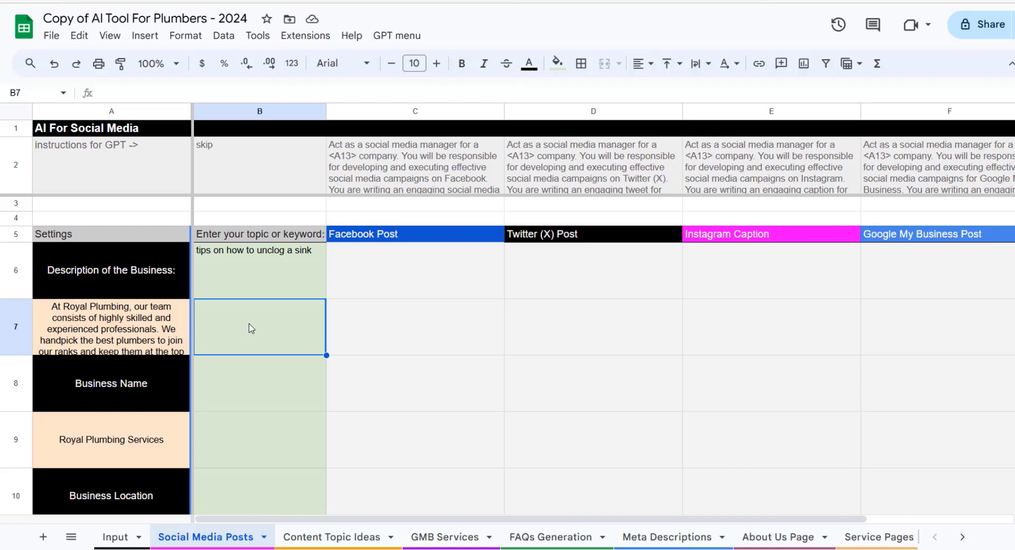
Step: Send a GPT request from the Facebook Post cell C6 and agree to authorize the attached script
{"action": "left_click", "coordinate": [414, 276]}
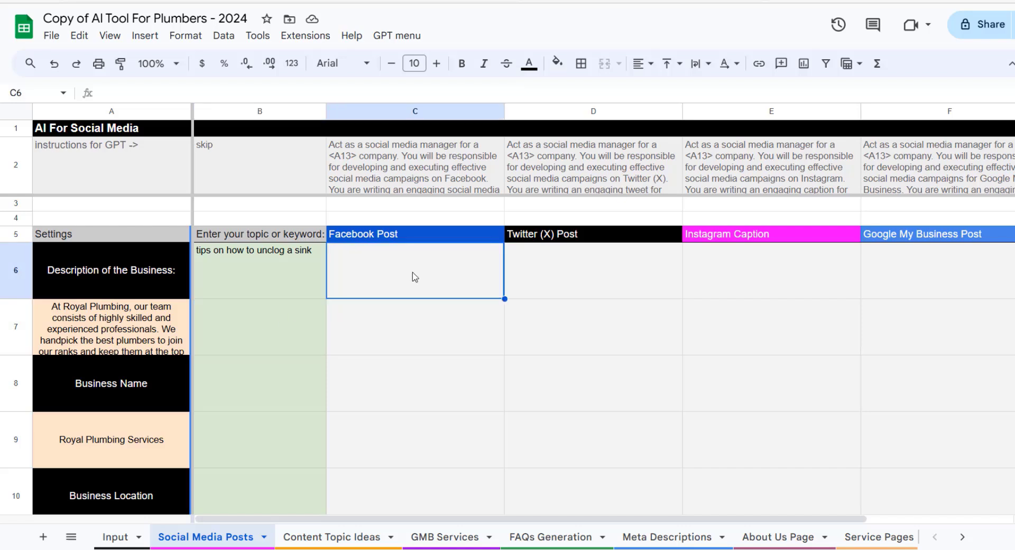
{"action": "left_click", "coordinate": [404, 41]}
{"action": "left_click", "coordinate": [415, 60]}
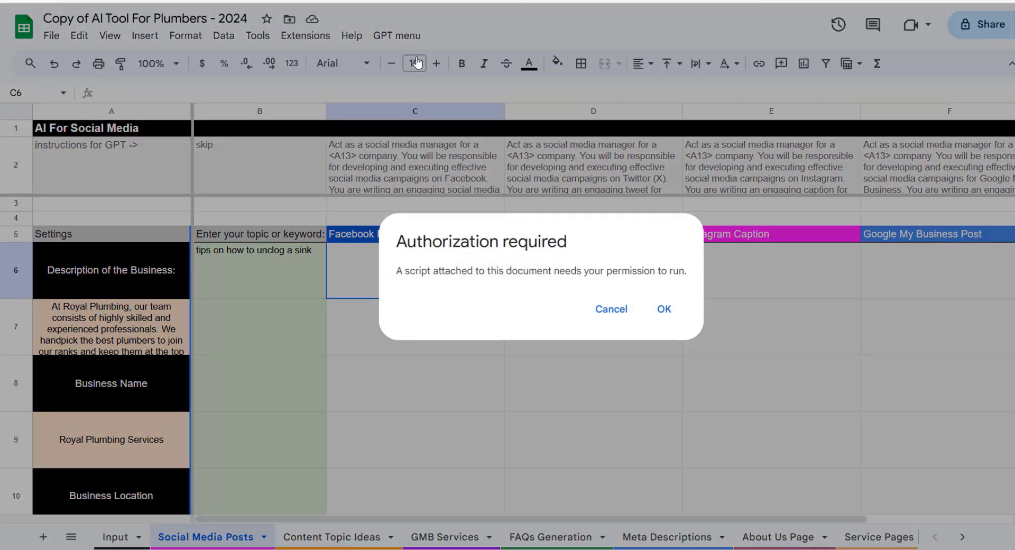
{"action": "left_click", "coordinate": [665, 312]}
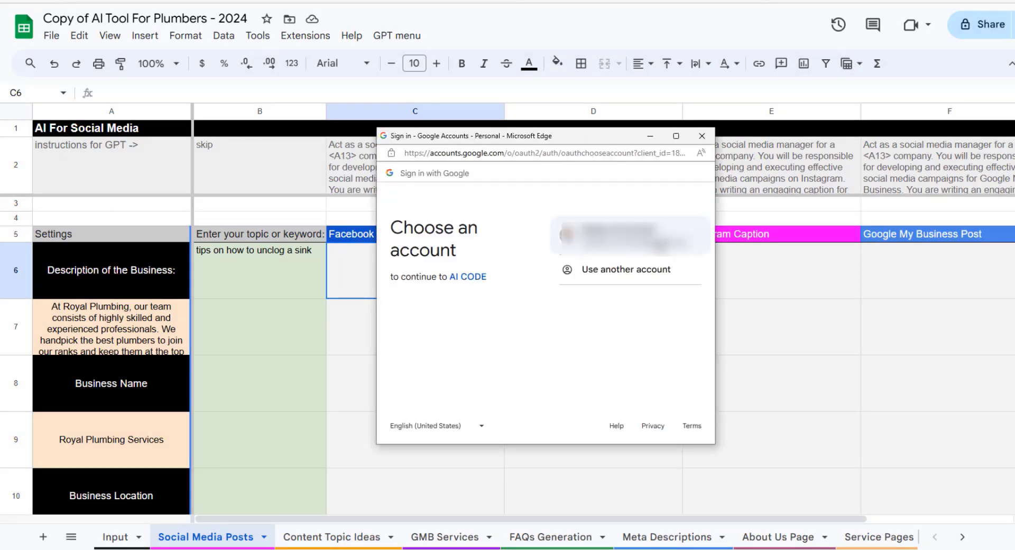
Step: Choose the Google account, continue to the unverified AI CODE app and allow it access to the account
{"action": "left_click", "coordinate": [626, 236]}
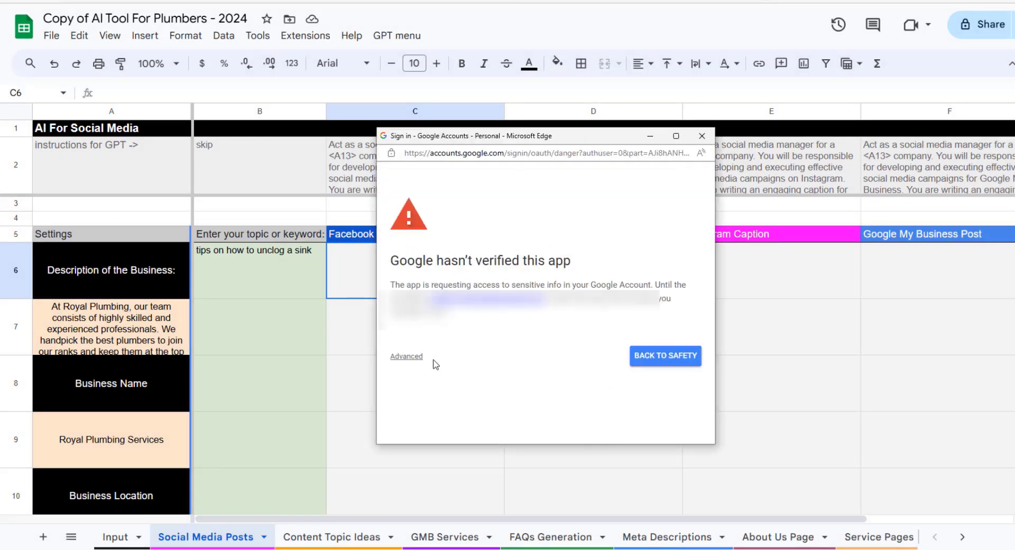
{"action": "left_click", "coordinate": [407, 356]}
{"action": "scroll", "coordinate": [417, 381], "scroll_direction": "down", "scroll_amount": 1}
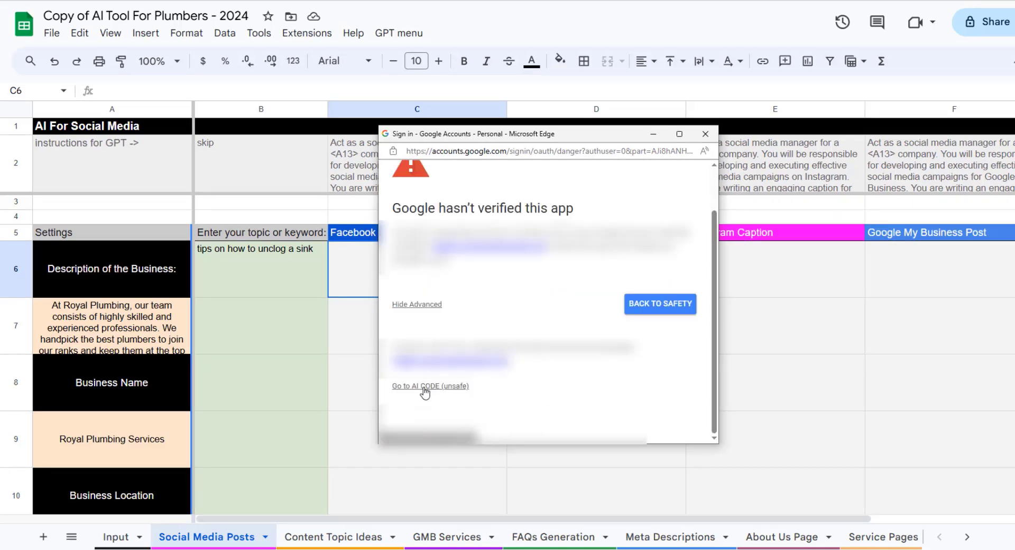
{"action": "left_click", "coordinate": [423, 387]}
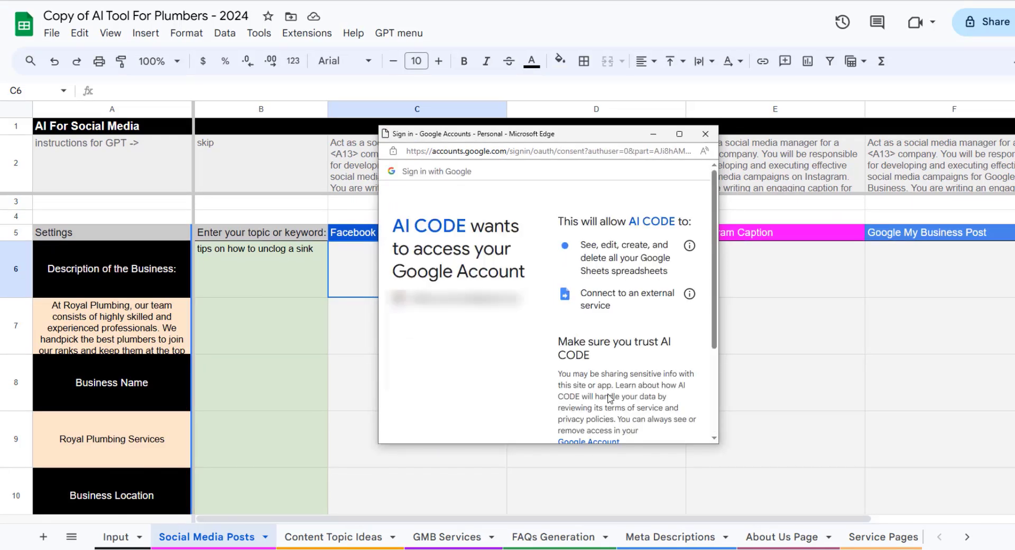
{"action": "scroll", "coordinate": [611, 389], "scroll_direction": "down", "scroll_amount": 3}
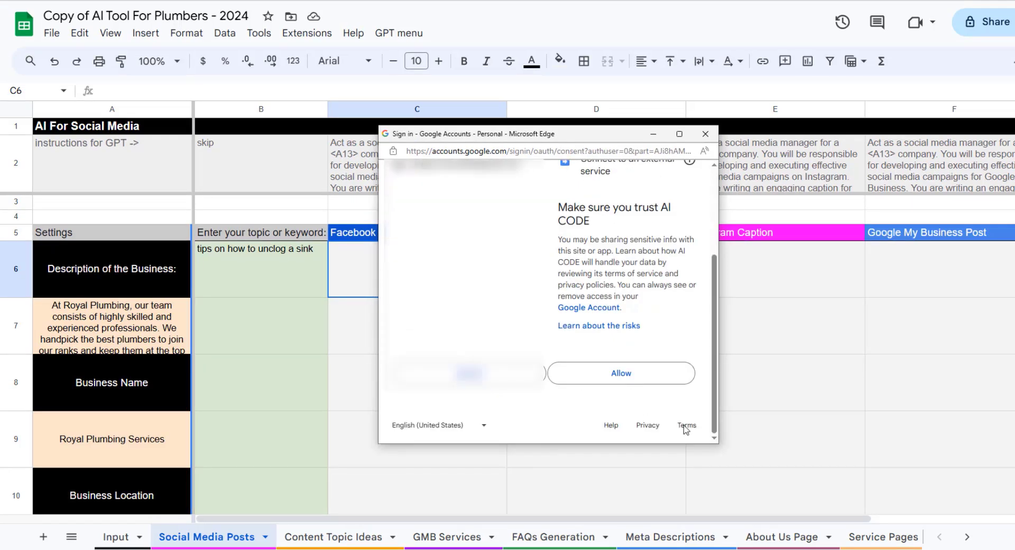
{"action": "left_click", "coordinate": [640, 382]}
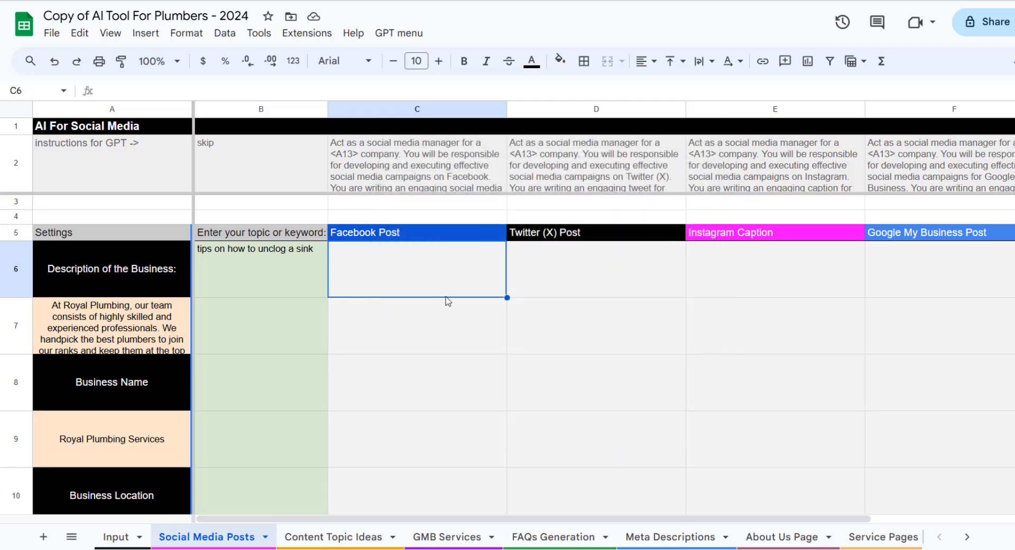
Step: Send the GPT request to generate the social media posts for the unclogging topic and look over the row 6 outputs
{"action": "left_click", "coordinate": [405, 35]}
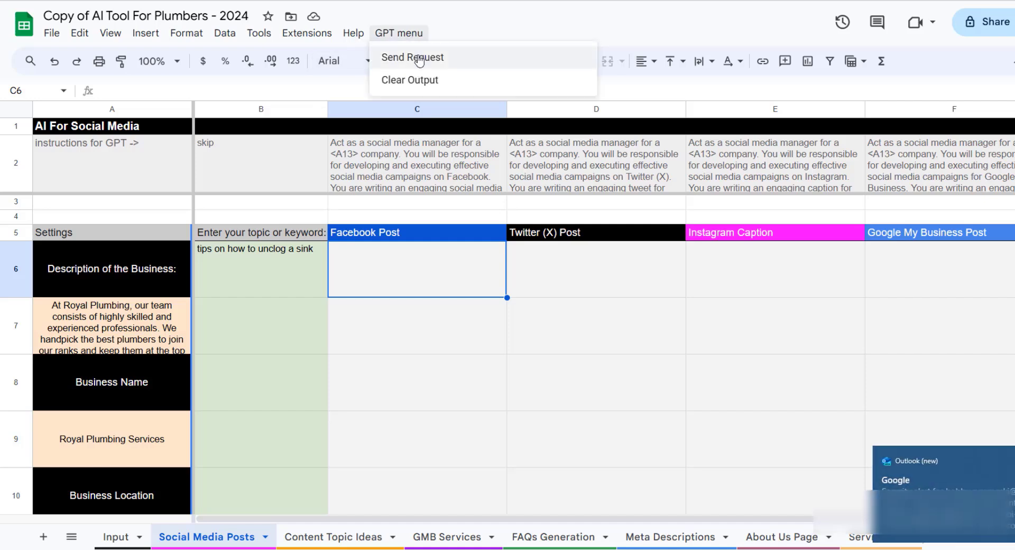
{"action": "left_click", "coordinate": [416, 63]}
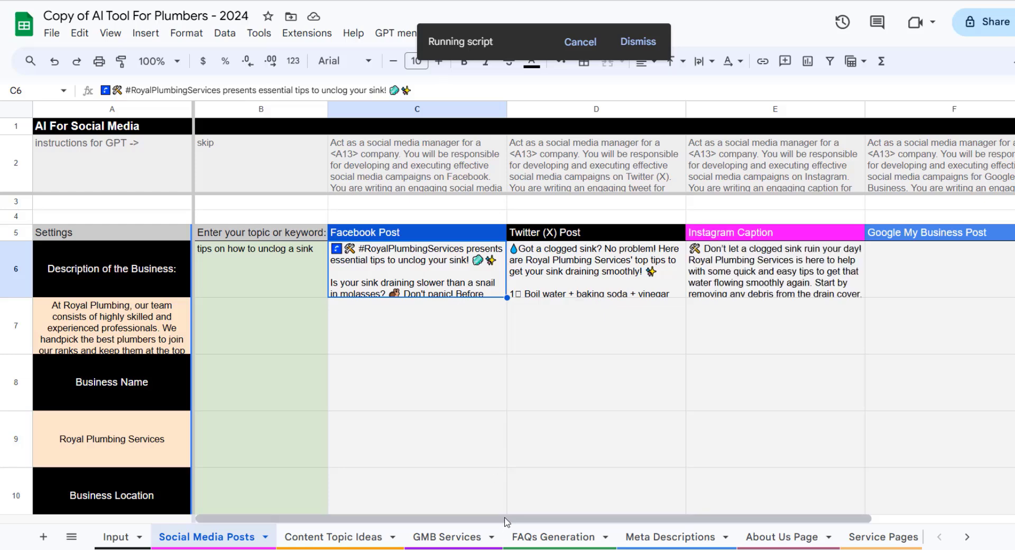
{"action": "left_click_drag", "start_coordinate": [504, 521], "coordinate": [687, 523]}
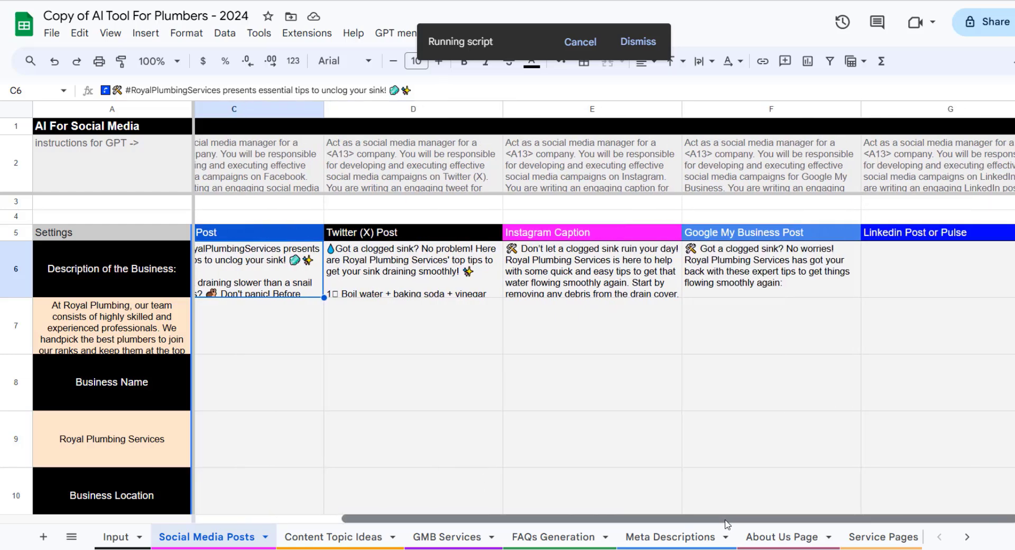
{"action": "left_click_drag", "start_coordinate": [735, 524], "coordinate": [465, 519]}
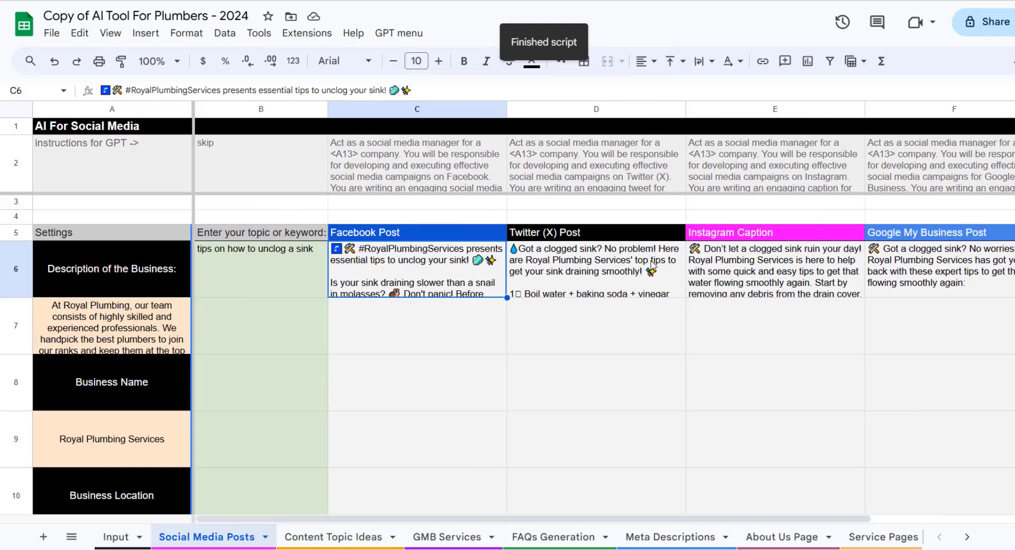
Step: Read the full generated Facebook post in cell C6
{"action": "double_click", "coordinate": [450, 271]}
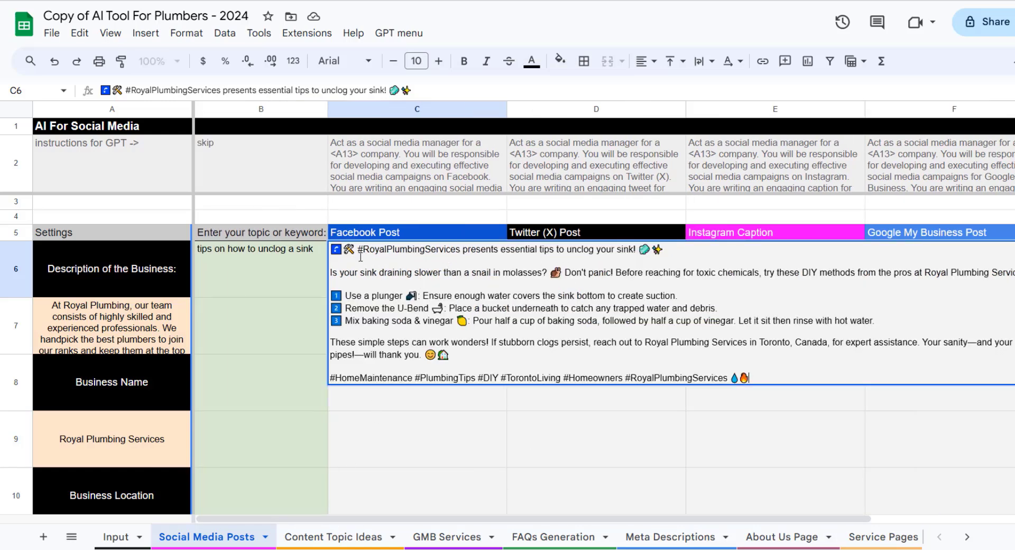
{"action": "left_click_drag", "start_coordinate": [364, 250], "coordinate": [466, 247]}
{"action": "left_click", "coordinate": [295, 315]}
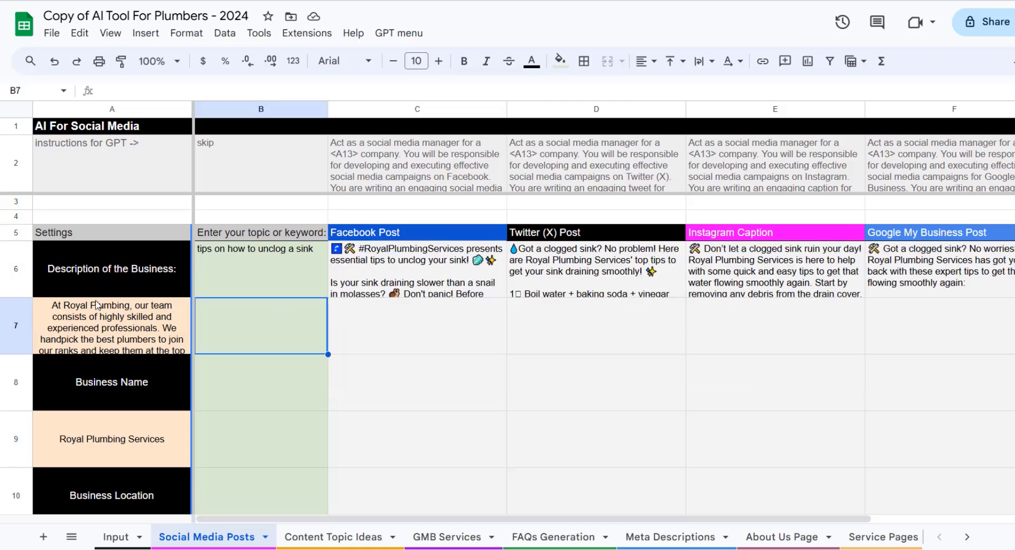
Step: Look through the generated Twitter (X) post in cell D6 and the Instagram caption in cell E6
{"action": "double_click", "coordinate": [570, 277]}
{"action": "double_click", "coordinate": [835, 253]}
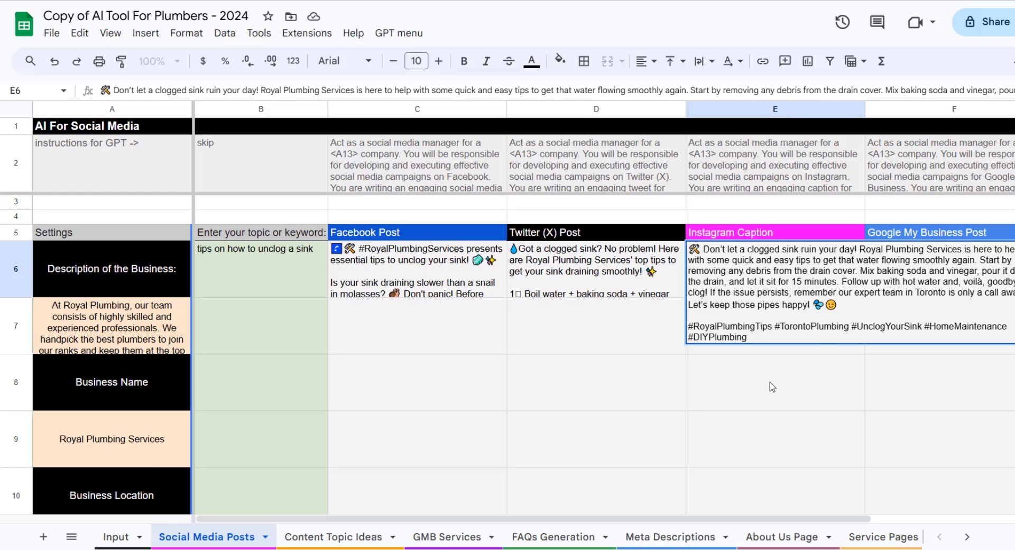
{"action": "left_click", "coordinate": [660, 455]}
{"action": "key", "text": "Right"}
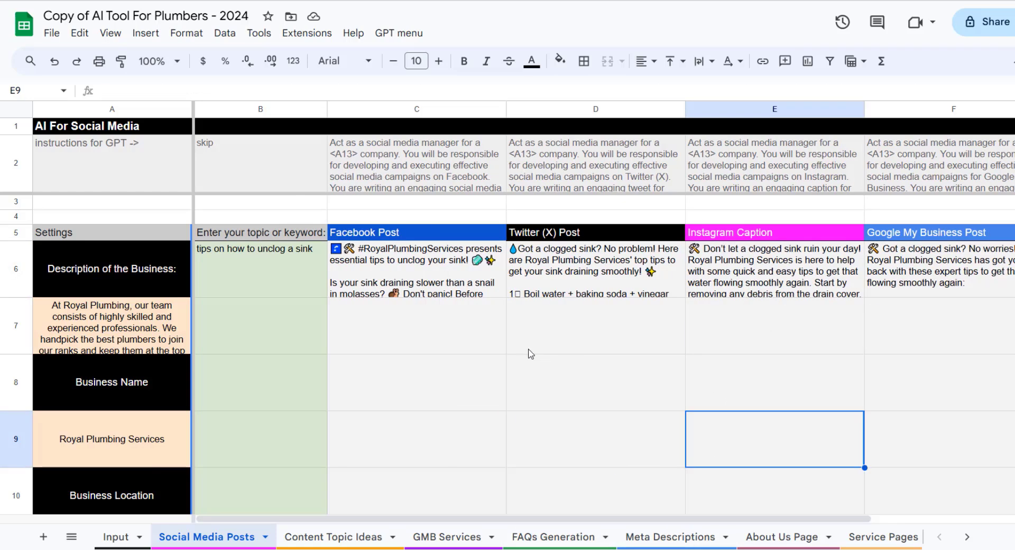
{"action": "left_click", "coordinate": [622, 287]}
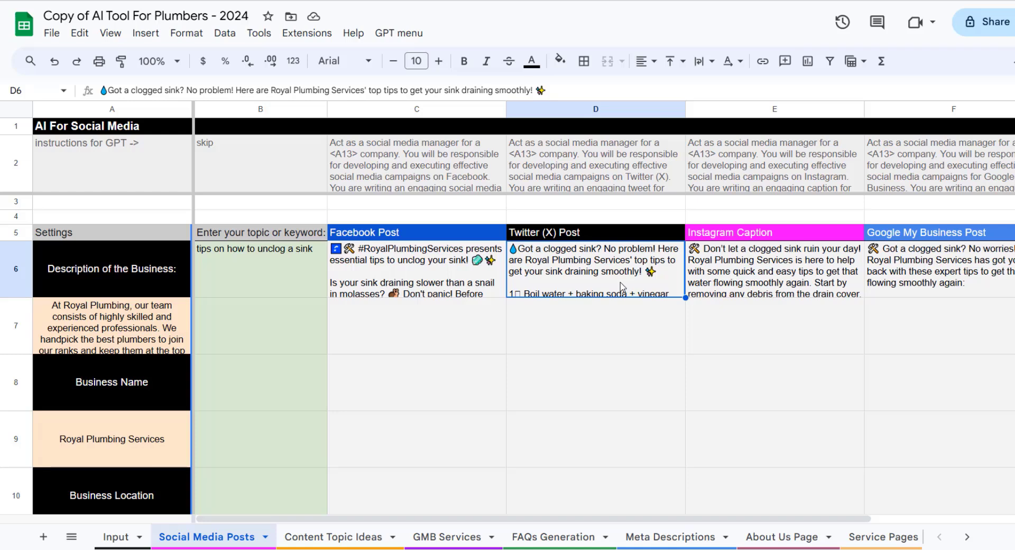
Step: Clear the Twitter (X) post in D6 and set both the Emojis and Hashtags settings to Exclude
{"action": "key", "text": "Delete"}
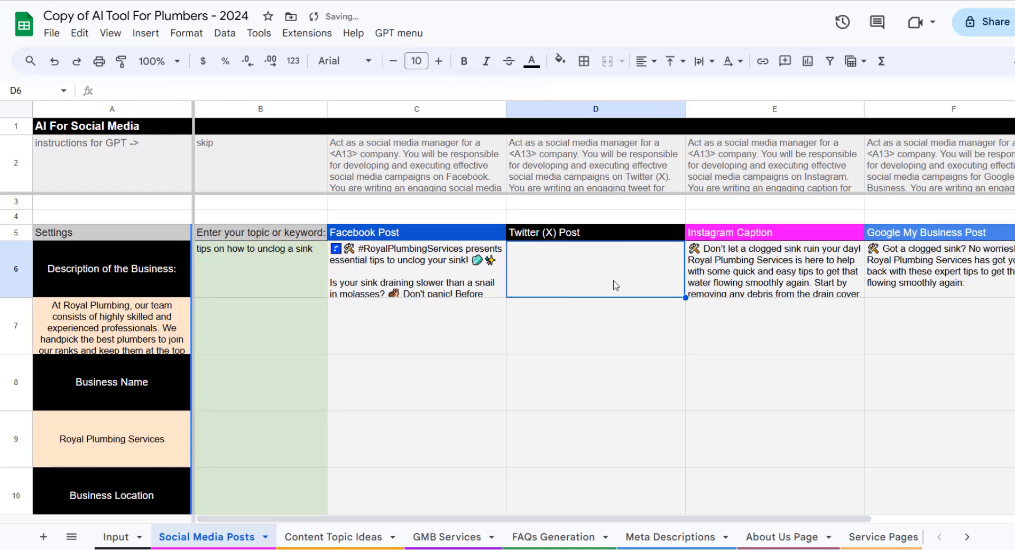
{"action": "scroll", "coordinate": [110, 411], "scroll_direction": "down", "scroll_amount": 5}
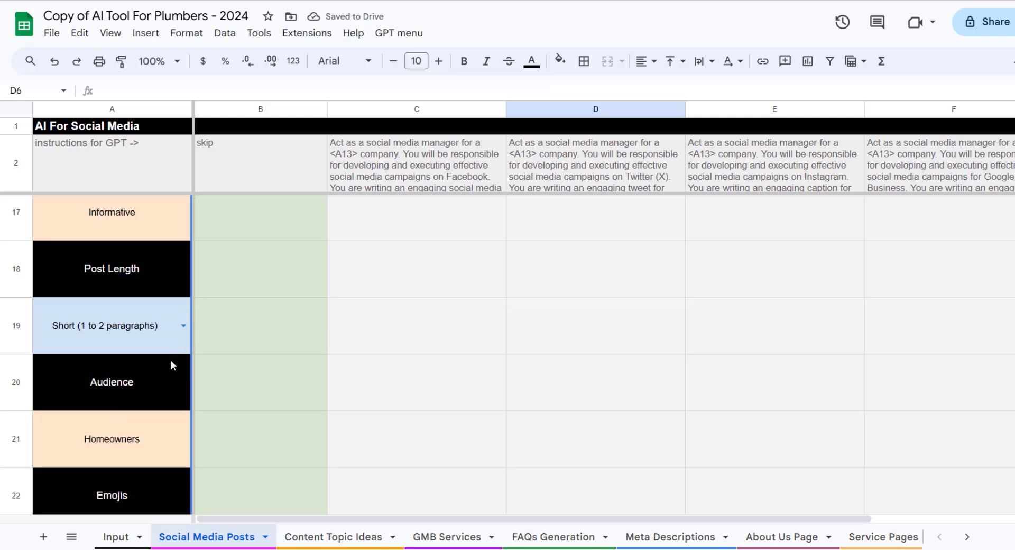
{"action": "scroll", "coordinate": [170, 360], "scroll_direction": "down", "scroll_amount": 4}
{"action": "left_click", "coordinate": [184, 325]}
{"action": "left_click", "coordinate": [58, 385]}
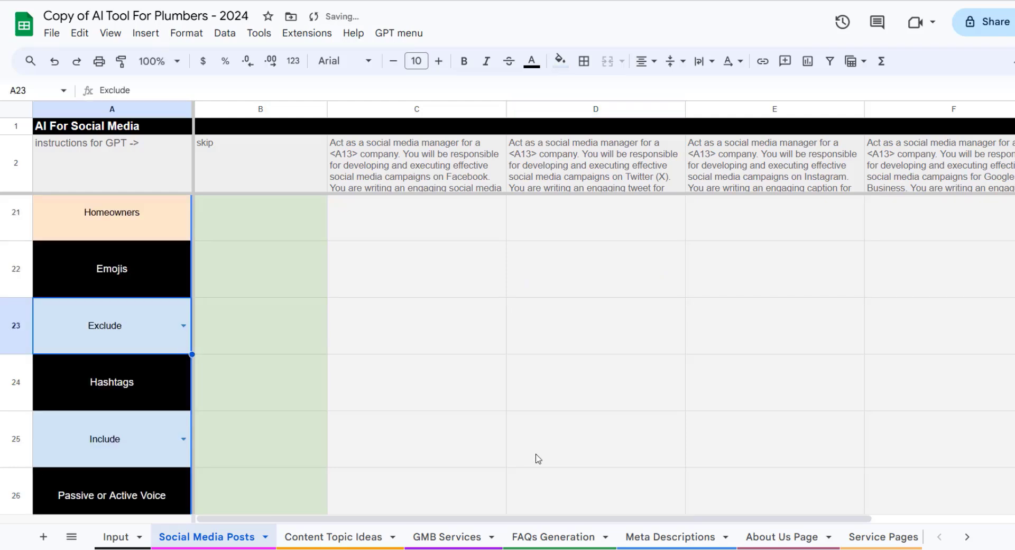
{"action": "left_click", "coordinate": [183, 440]}
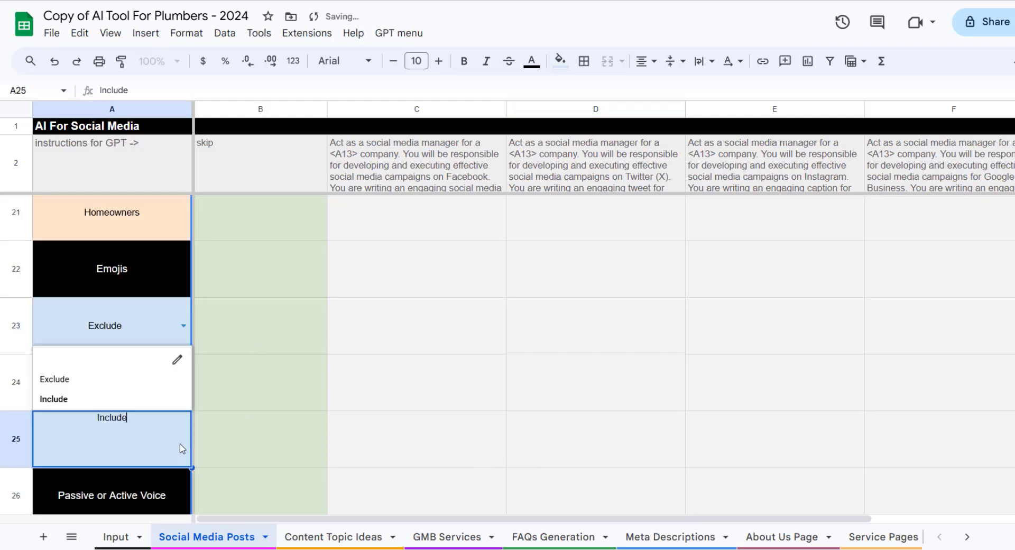
{"action": "left_click", "coordinate": [53, 379]}
Step: Send the GPT request to regenerate the Twitter (X) post in D6 and read its full text
{"action": "scroll", "coordinate": [685, 449], "scroll_direction": "up", "scroll_amount": 10}
{"action": "left_click", "coordinate": [577, 279]}
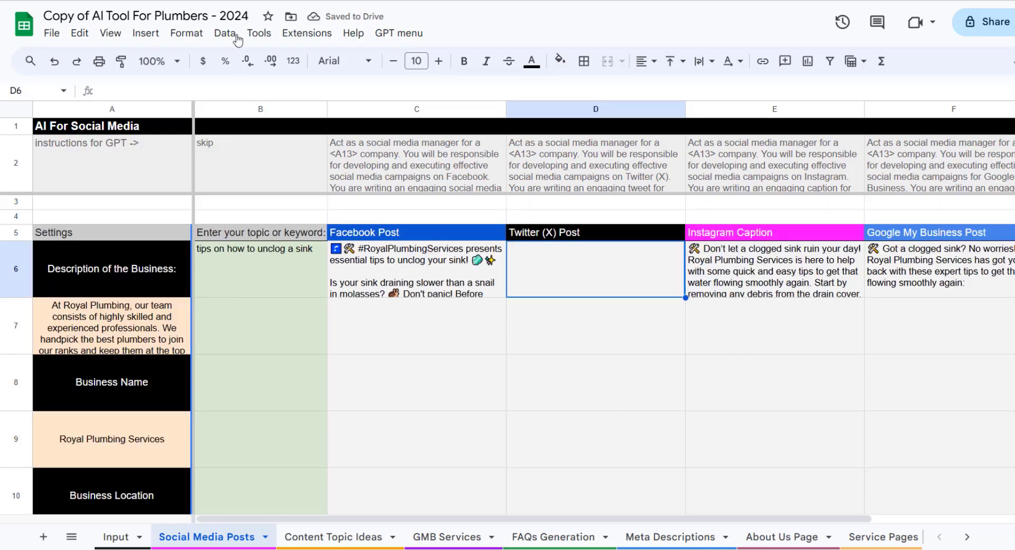
{"action": "left_click", "coordinate": [394, 32]}
{"action": "left_click", "coordinate": [427, 59]}
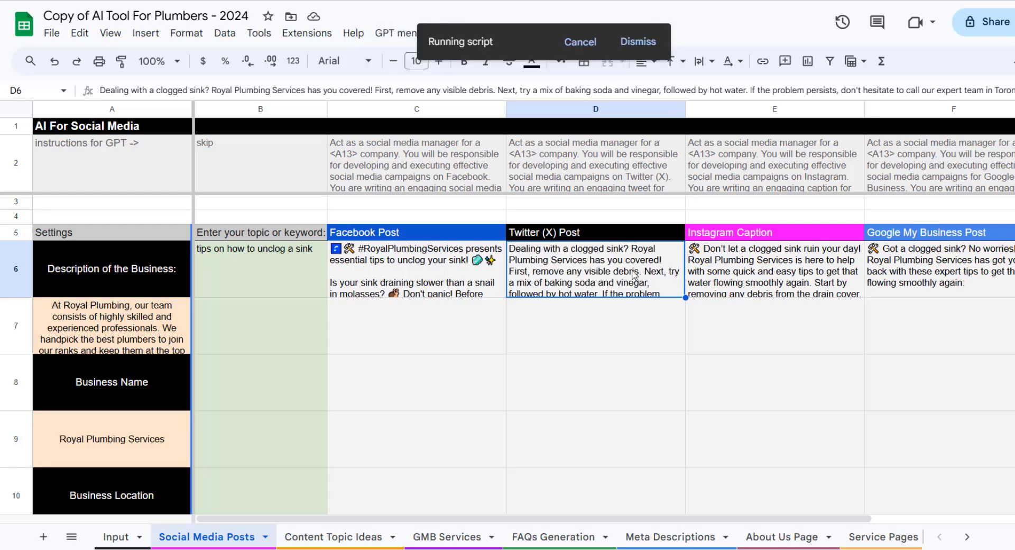
{"action": "double_click", "coordinate": [579, 288]}
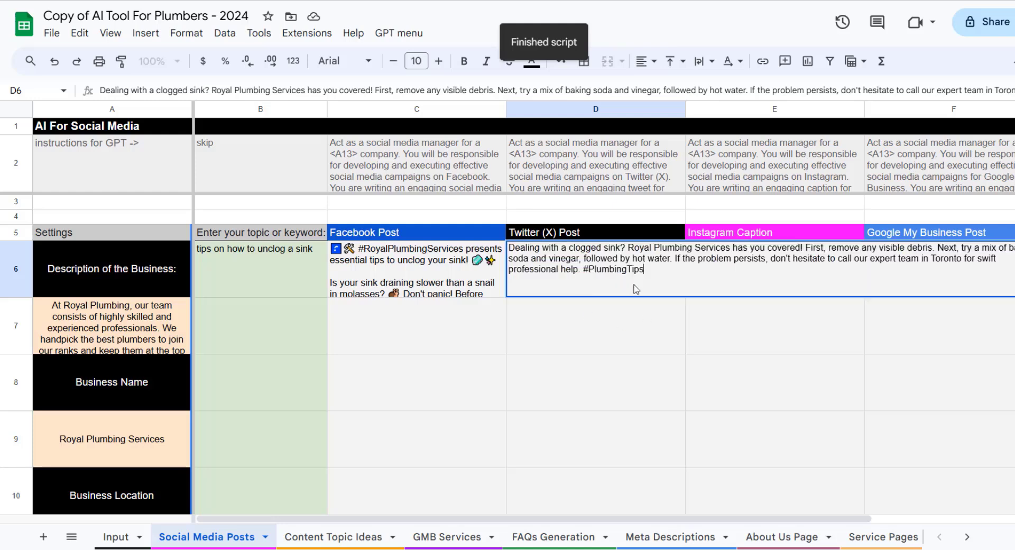
{"action": "left_click", "coordinate": [534, 396]}
{"action": "left_click", "coordinate": [531, 233]}
Step: Enter the topic "how to prevent frozen pipes in winter" in cell B7
{"action": "left_click_drag", "start_coordinate": [268, 258], "coordinate": [269, 433]}
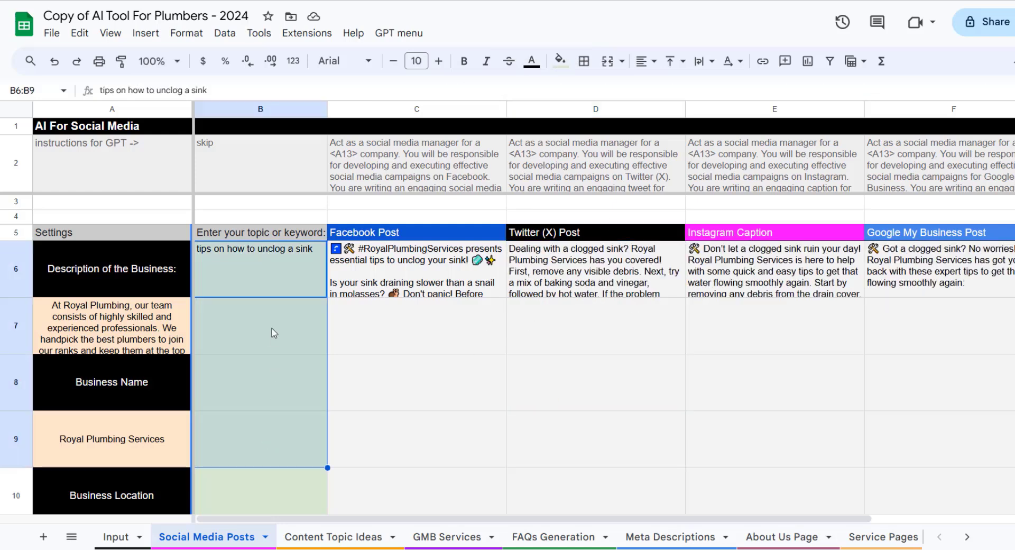
{"action": "left_click", "coordinate": [274, 332]}
{"action": "double_click", "coordinate": [259, 316]}
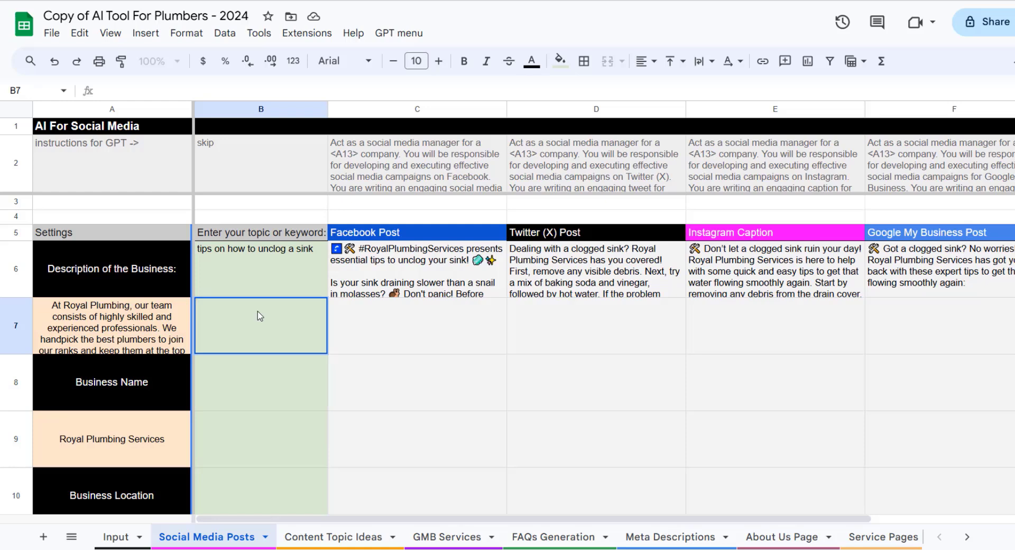
{"action": "type", "text": "how to prevent frozen p"}
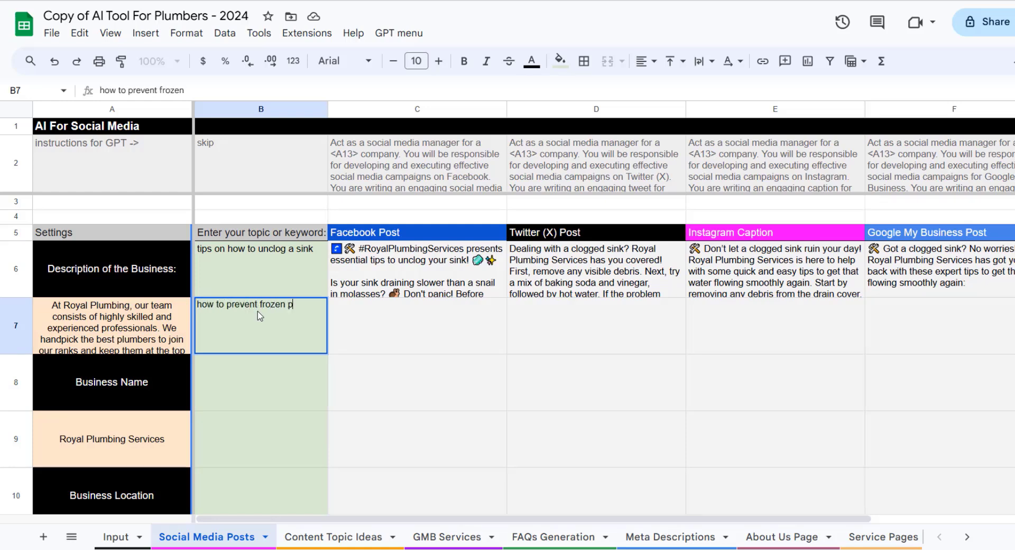
{"action": "type", "text": "ipes in winter"}
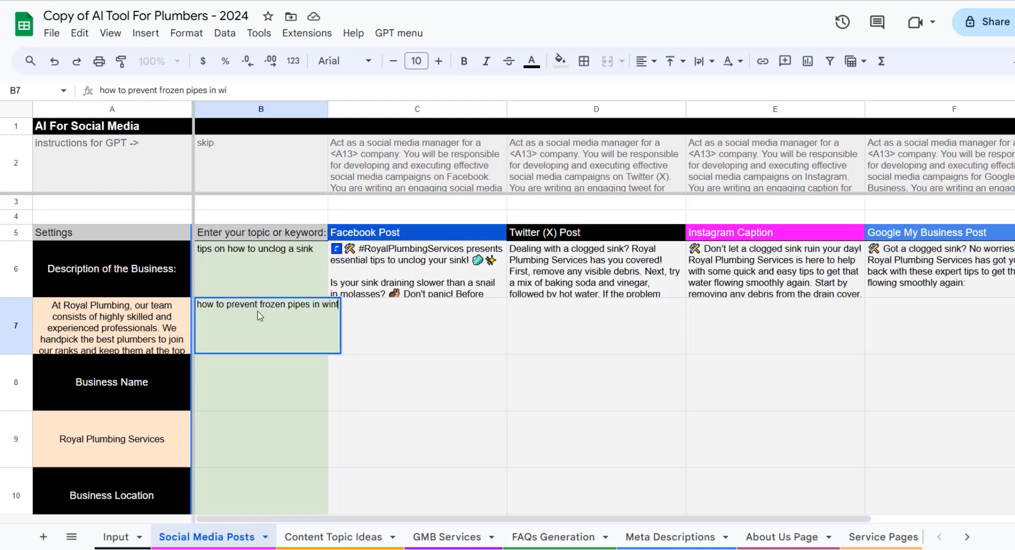
{"action": "left_click", "coordinate": [446, 374]}
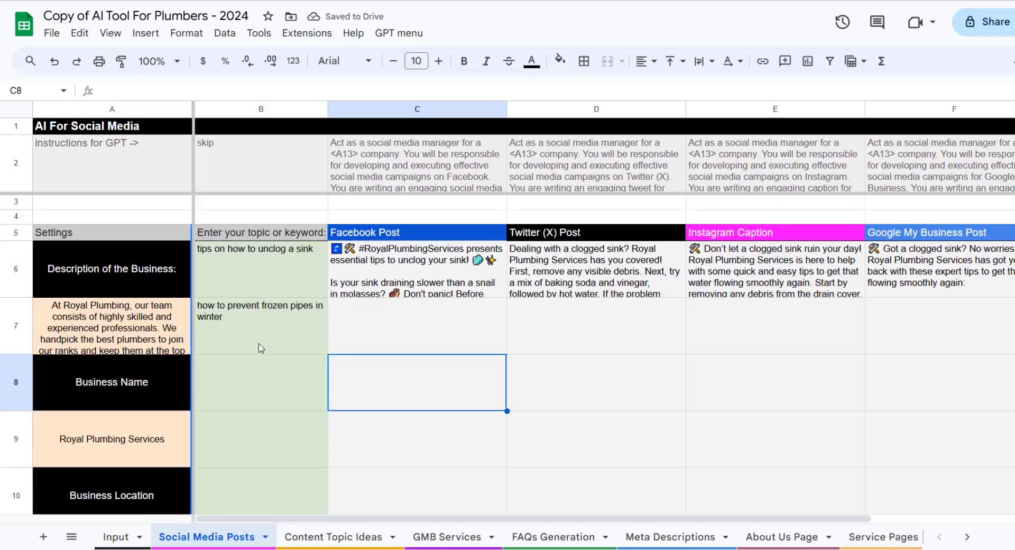
Step: Send the GPT request to generate the row 7 posts for the frozen pipes topic and look over the outputs across all platforms
{"action": "left_click", "coordinate": [439, 322]}
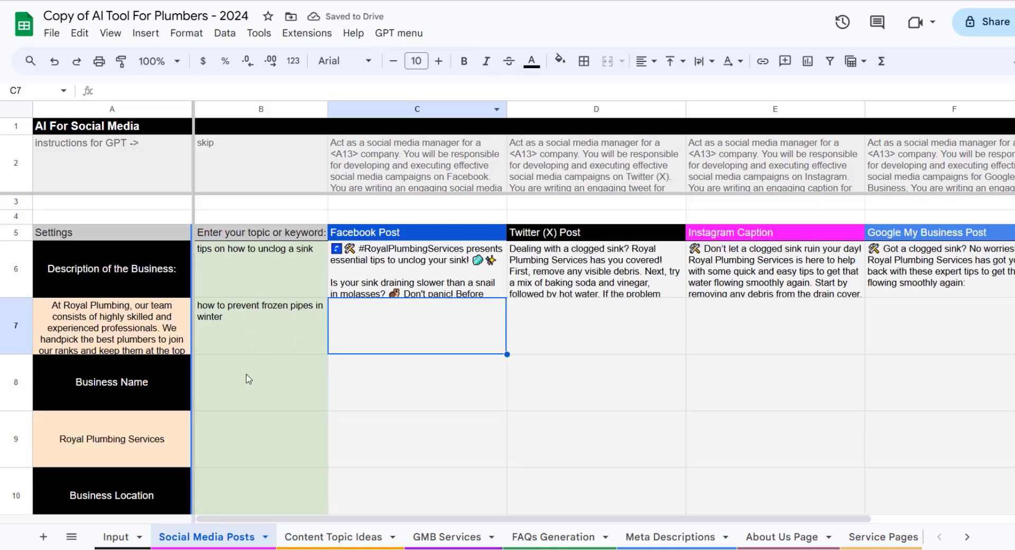
{"action": "left_click", "coordinate": [398, 33]}
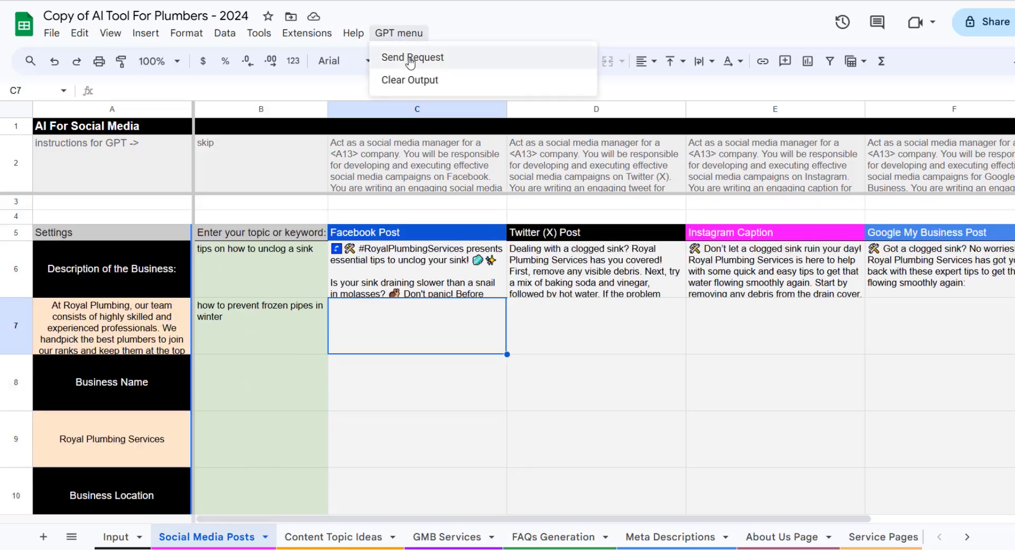
{"action": "left_click", "coordinate": [408, 57]}
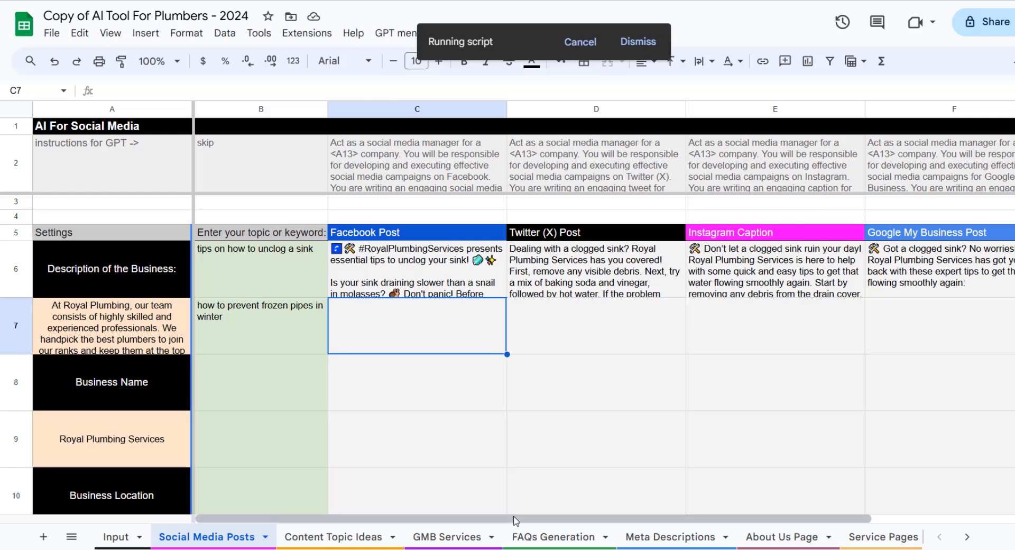
{"action": "left_click_drag", "start_coordinate": [514, 519], "coordinate": [528, 519]}
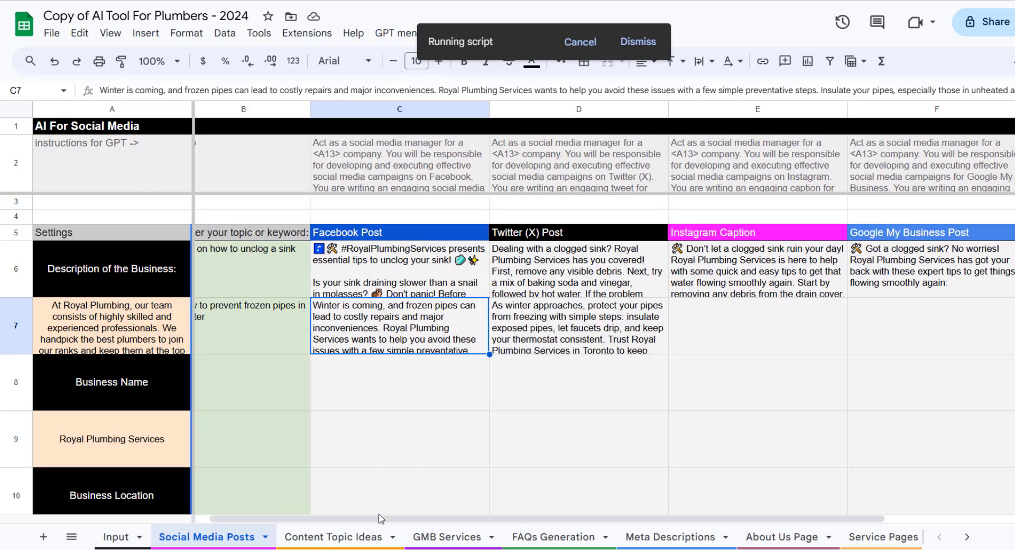
{"action": "left_click_drag", "start_coordinate": [379, 519], "coordinate": [305, 521]}
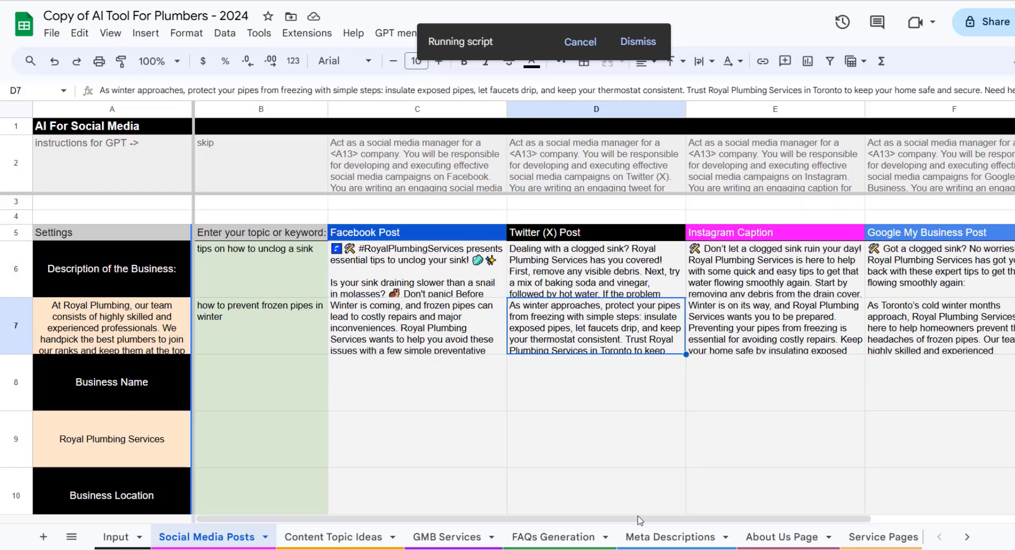
{"action": "left_click_drag", "start_coordinate": [640, 519], "coordinate": [841, 531]}
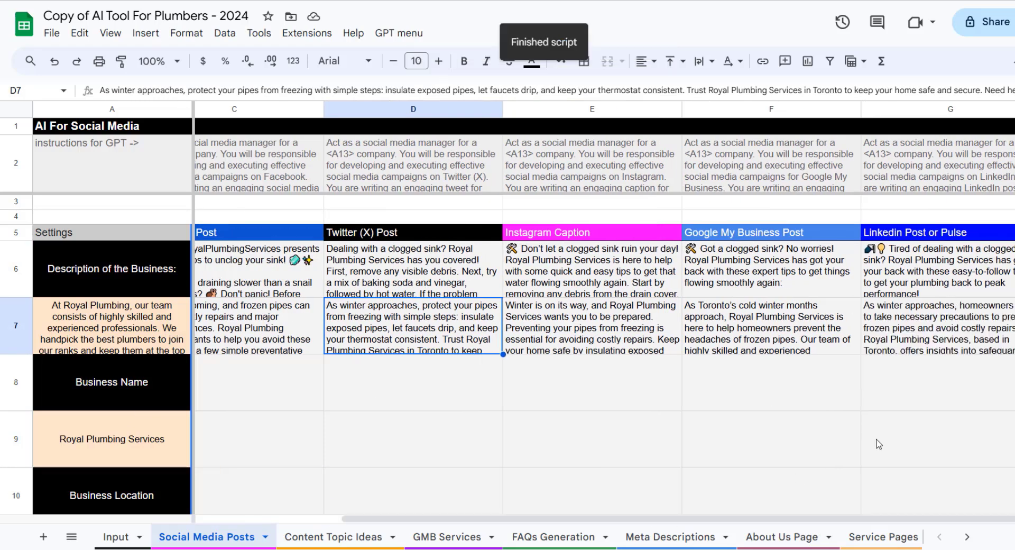
{"action": "left_click_drag", "start_coordinate": [777, 519], "coordinate": [576, 519]}
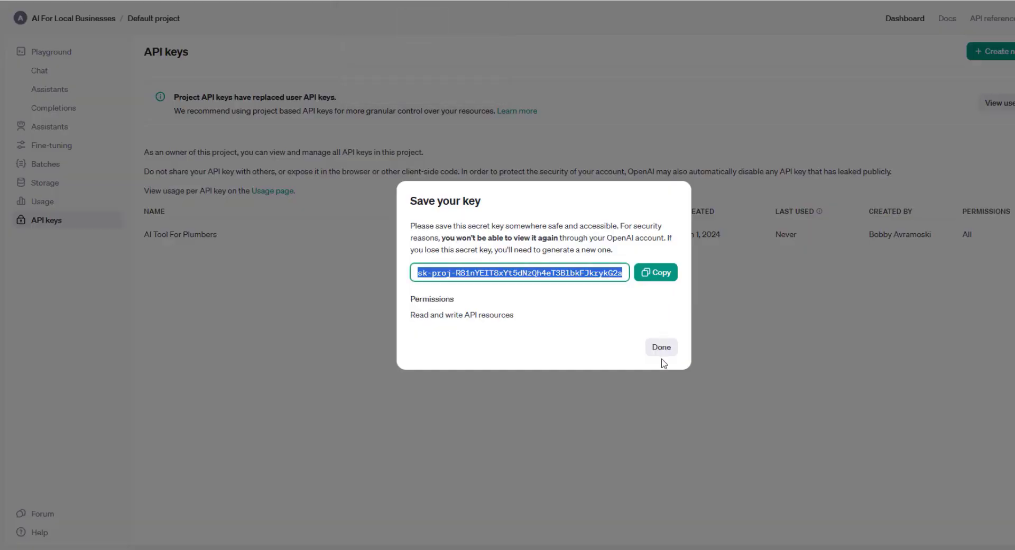
Step: Switch to the OpenAI dashboard, dismiss the secret key dialog and examine the project's monthly usage cost
{"action": "left_click", "coordinate": [661, 349]}
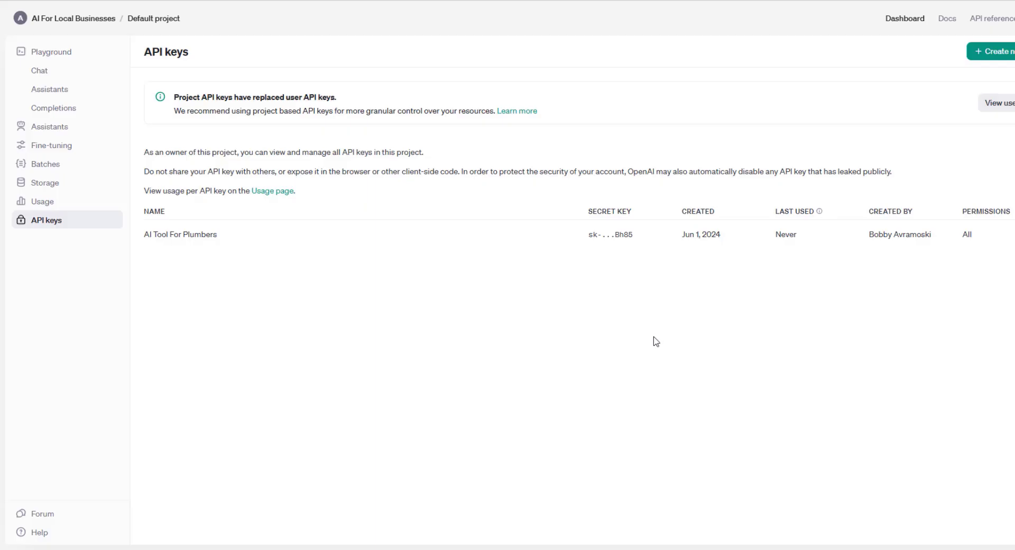
{"action": "left_click", "coordinate": [51, 201]}
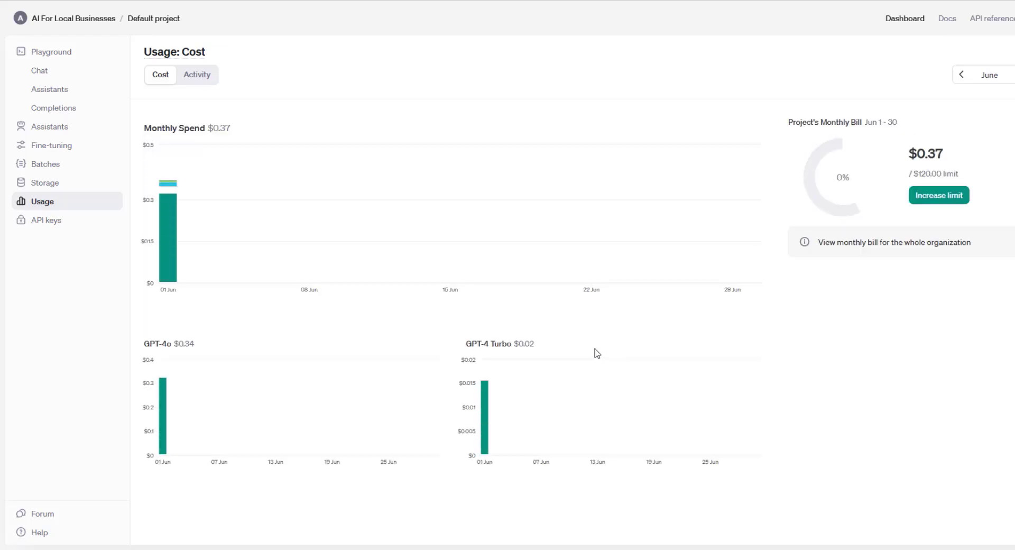
{"action": "mouse_move", "coordinate": [167, 189]}
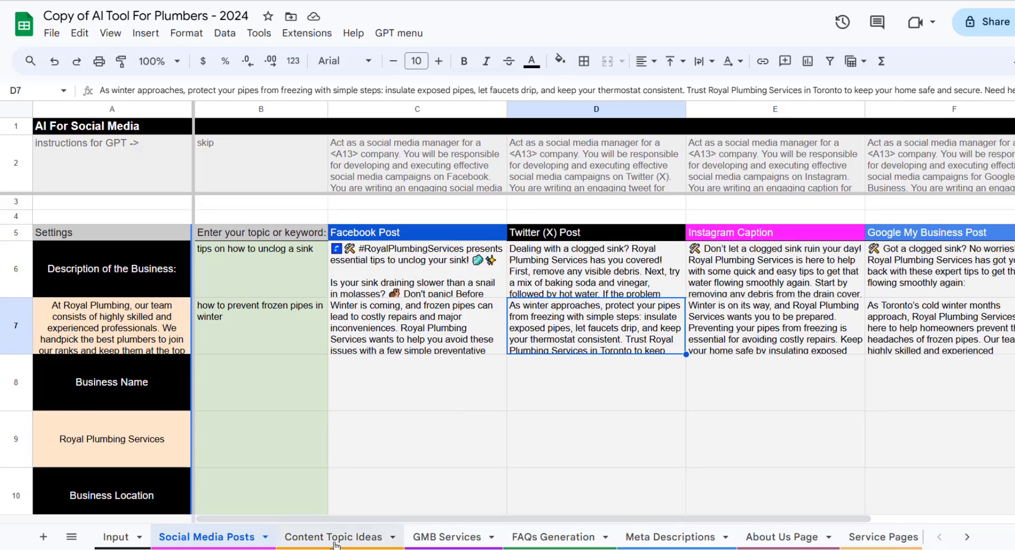
Step: On the Content Topic Ideas sheet, send the GPT request for the keyword "unclog a sink" and read all the suggestions in C6
{"action": "left_click", "coordinate": [333, 537]}
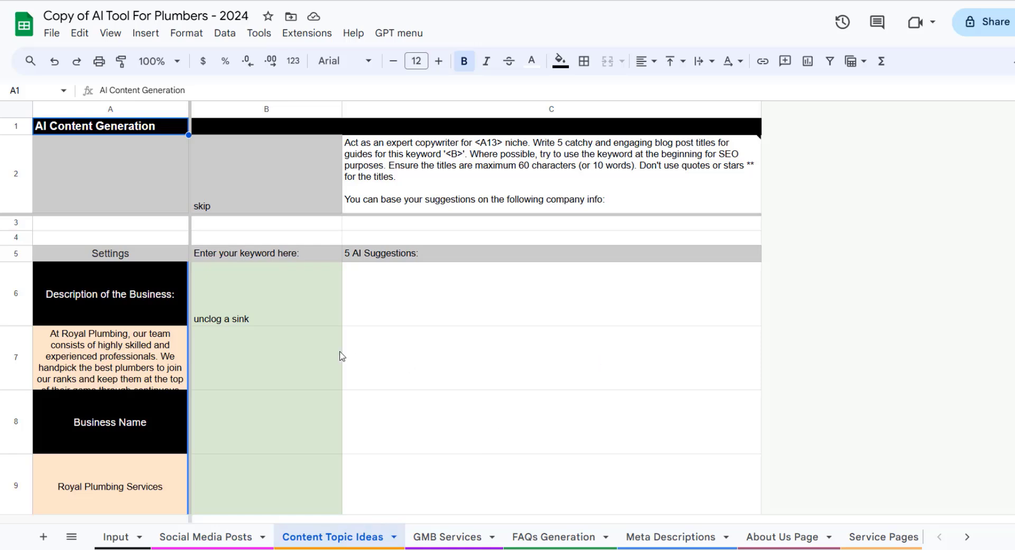
{"action": "left_click", "coordinate": [281, 307]}
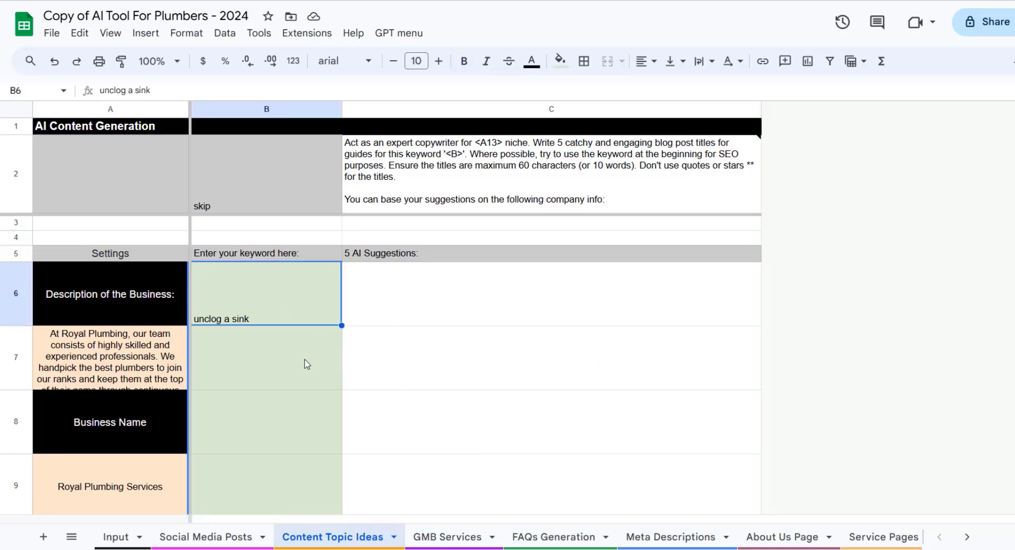
{"action": "scroll", "coordinate": [307, 364], "scroll_direction": "down", "scroll_amount": 1}
{"action": "scroll", "coordinate": [616, 372], "scroll_direction": "up", "scroll_amount": 1}
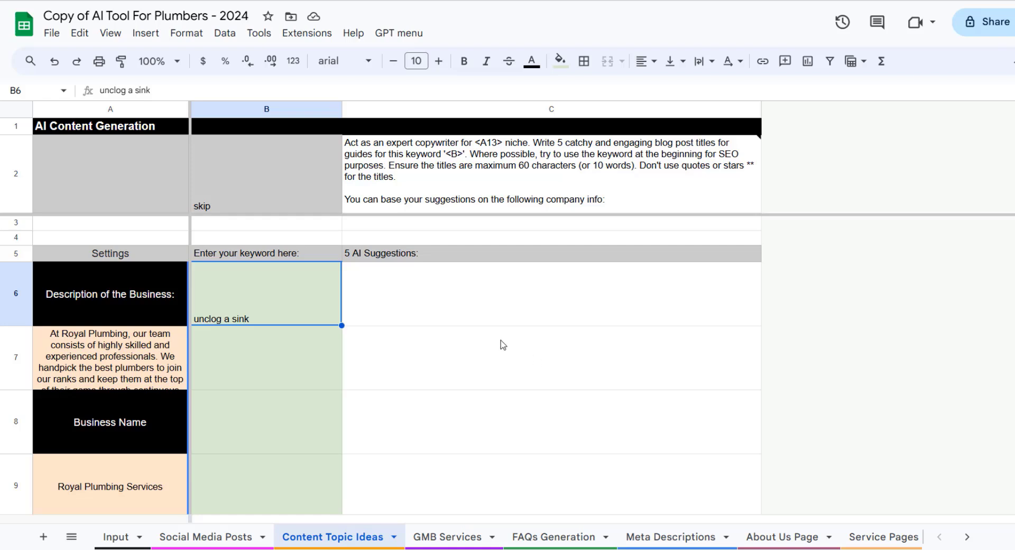
{"action": "left_click", "coordinate": [479, 312]}
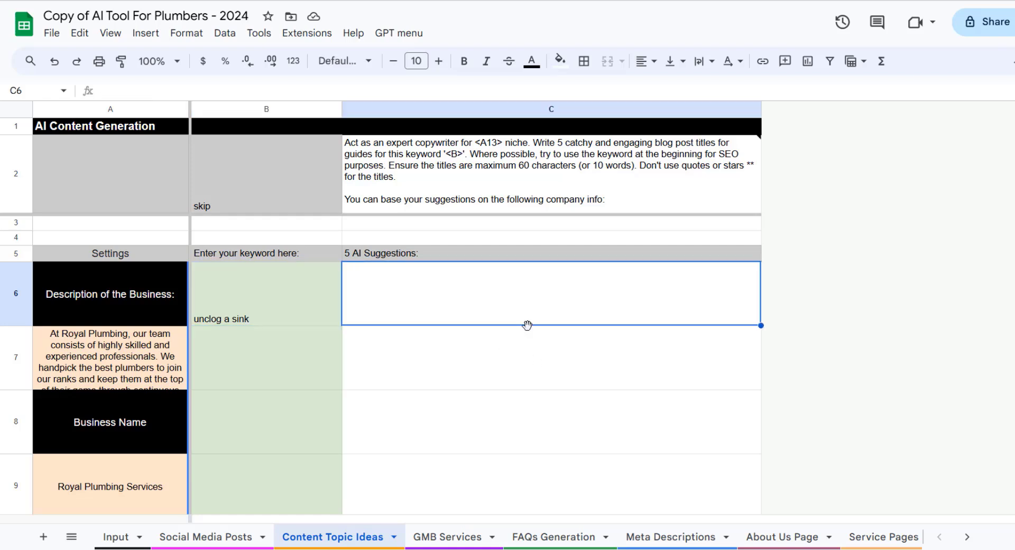
{"action": "double_click", "coordinate": [289, 312]}
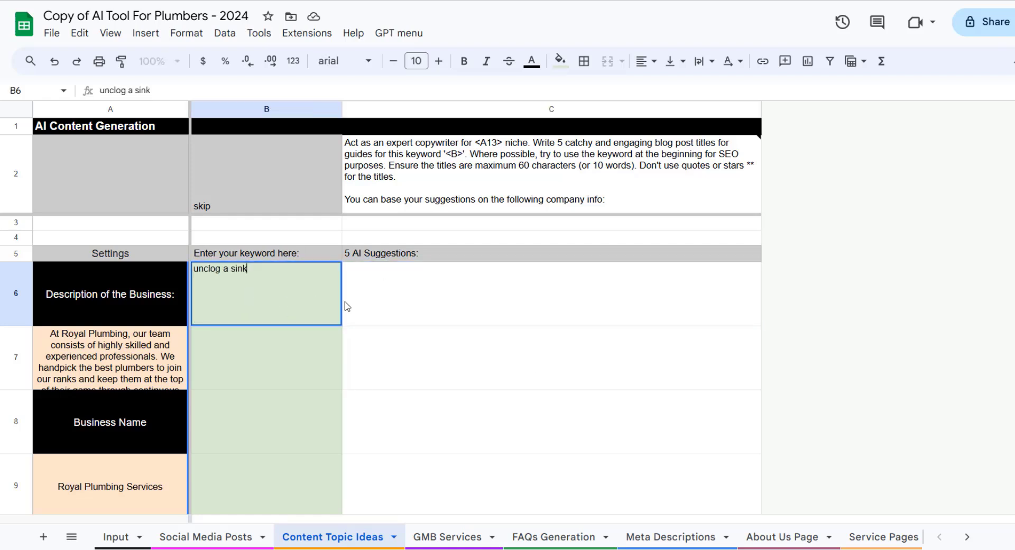
{"action": "left_click", "coordinate": [509, 317]}
{"action": "left_click", "coordinate": [398, 33]}
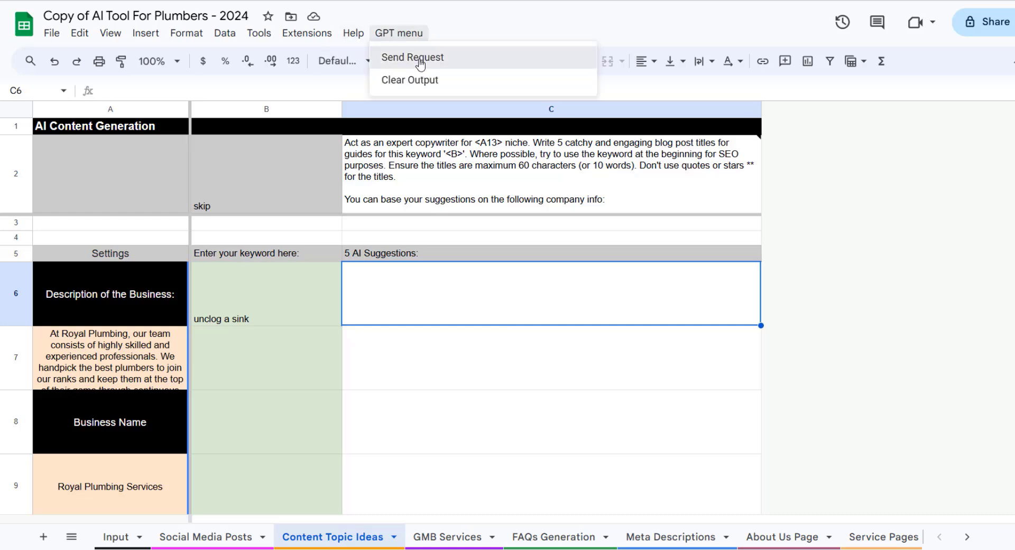
{"action": "left_click", "coordinate": [420, 64]}
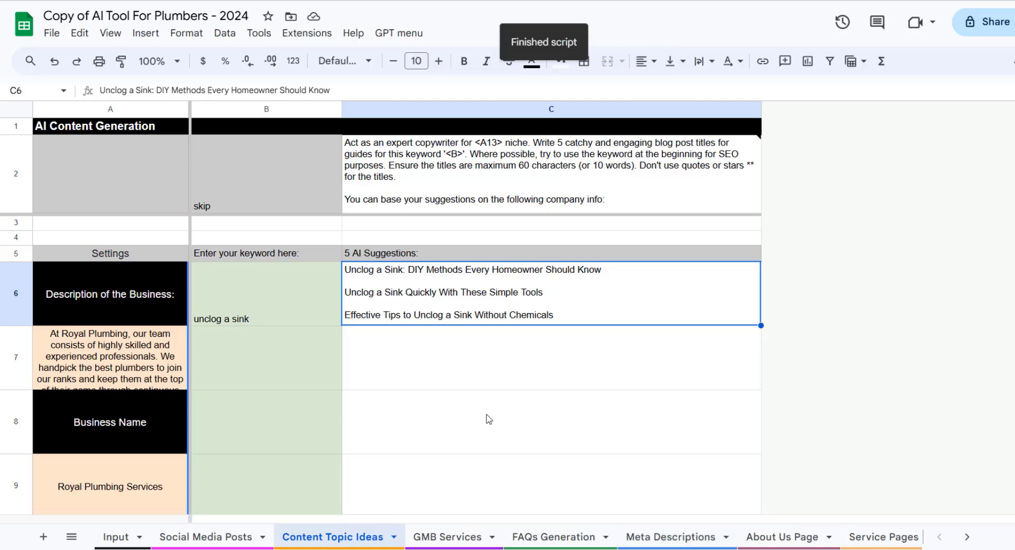
{"action": "double_click", "coordinate": [539, 292]}
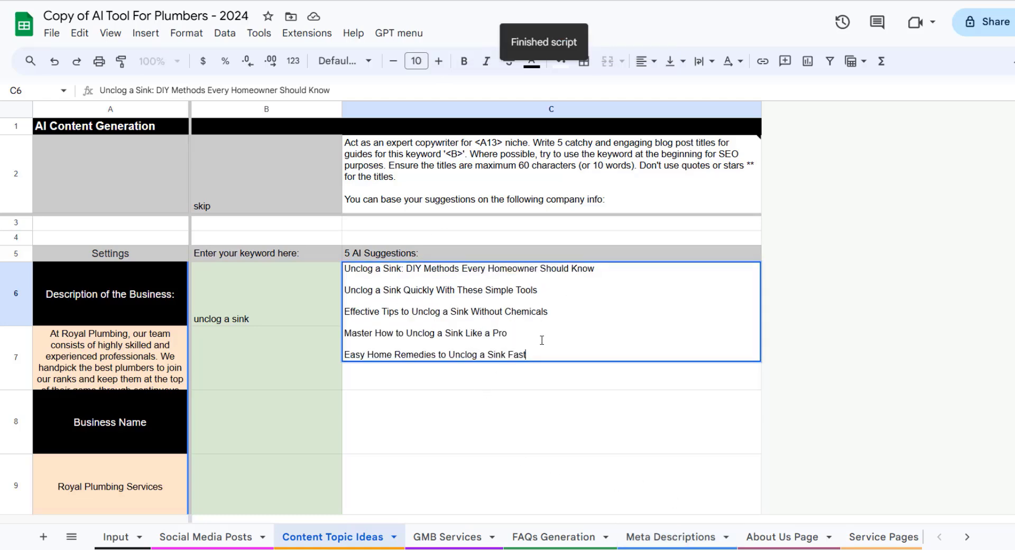
{"action": "left_click", "coordinate": [499, 421]}
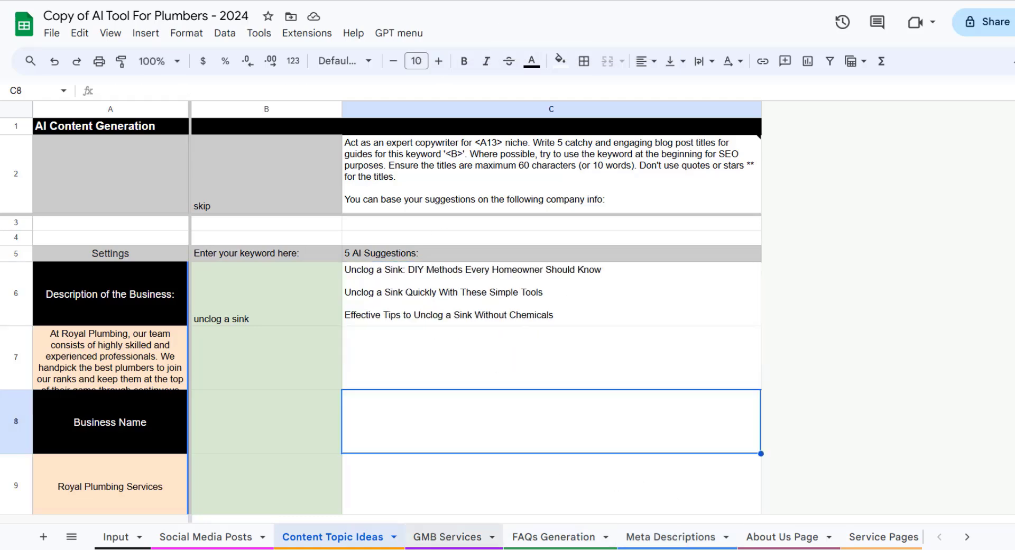
Step: Open the GMB Services sheet and look through the available service options for cell B6, keeping Leak Detection
{"action": "left_click", "coordinate": [472, 544]}
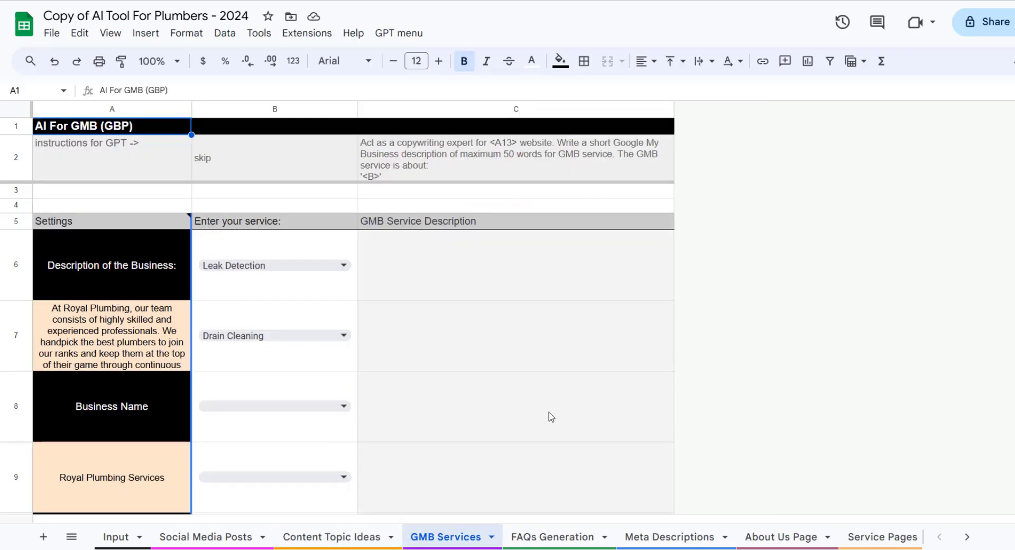
{"action": "left_click", "coordinate": [343, 265]}
{"action": "scroll", "coordinate": [314, 390], "scroll_direction": "down", "scroll_amount": 15}
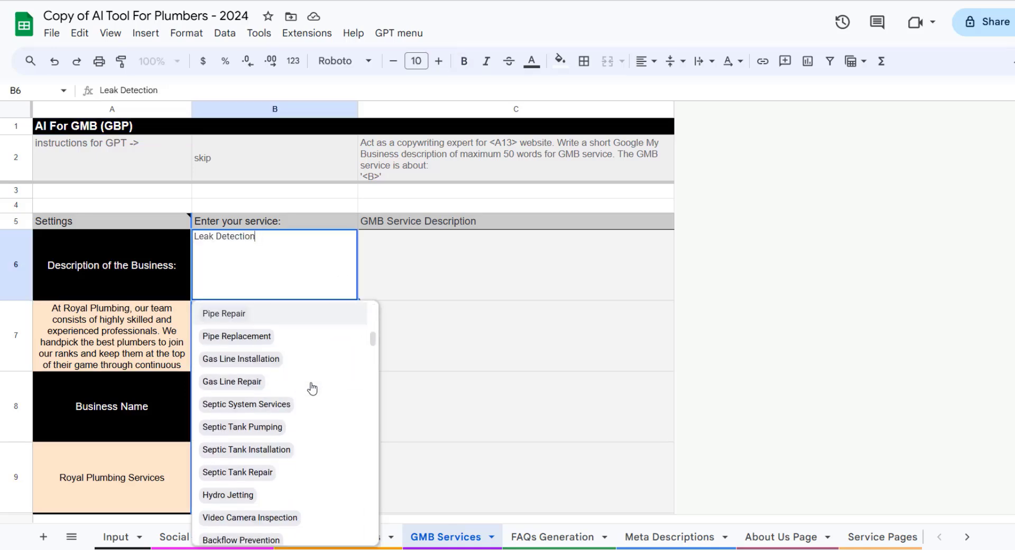
{"action": "scroll", "coordinate": [314, 388], "scroll_direction": "down", "scroll_amount": 10}
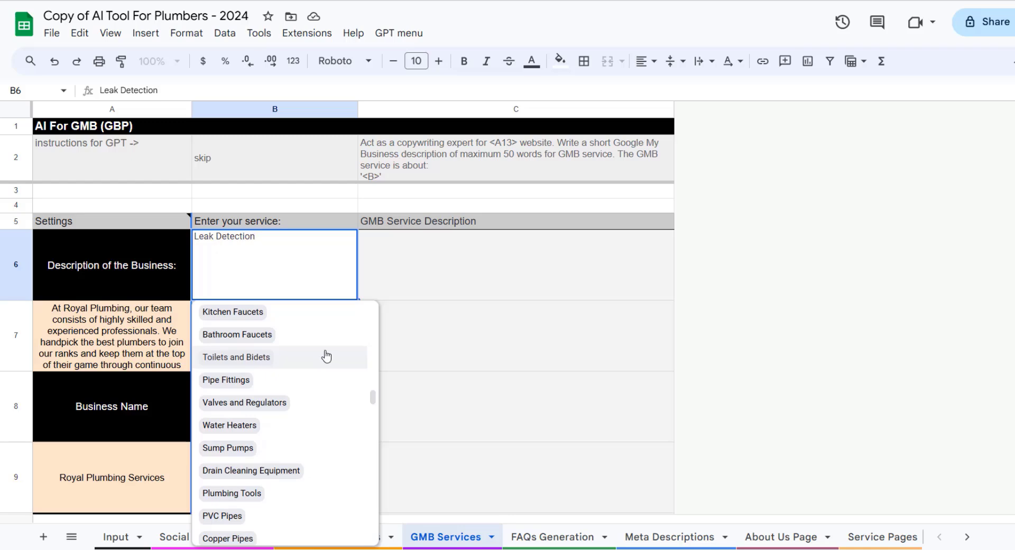
{"action": "scroll", "coordinate": [327, 356], "scroll_direction": "down", "scroll_amount": 4}
{"action": "left_click", "coordinate": [403, 361]}
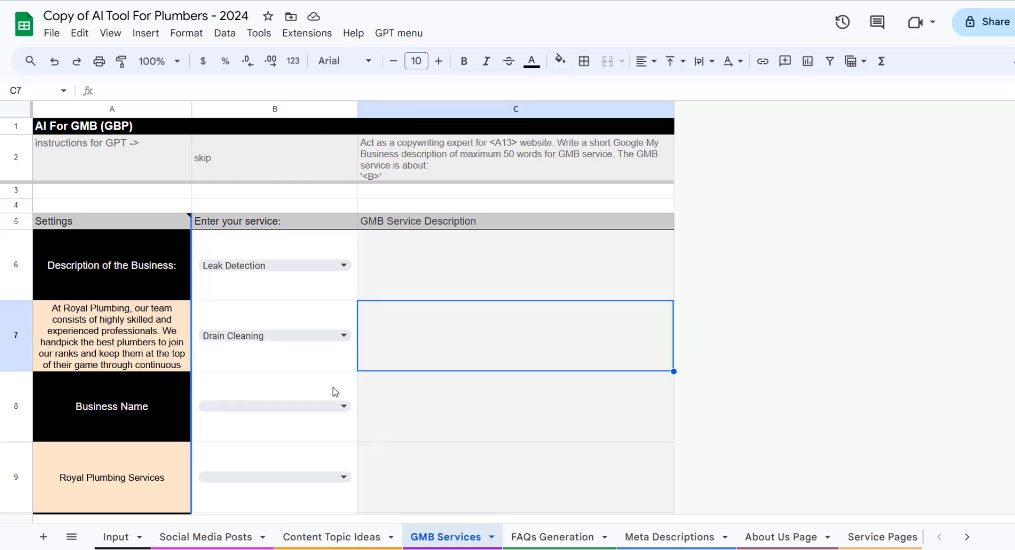
Step: Set the service in cell B8 of the GMB Services sheet to Water Heater Repair
{"action": "scroll", "coordinate": [385, 403], "scroll_direction": "down", "scroll_amount": 1}
{"action": "left_click", "coordinate": [343, 350]}
{"action": "scroll", "coordinate": [268, 478], "scroll_direction": "down", "scroll_amount": 2}
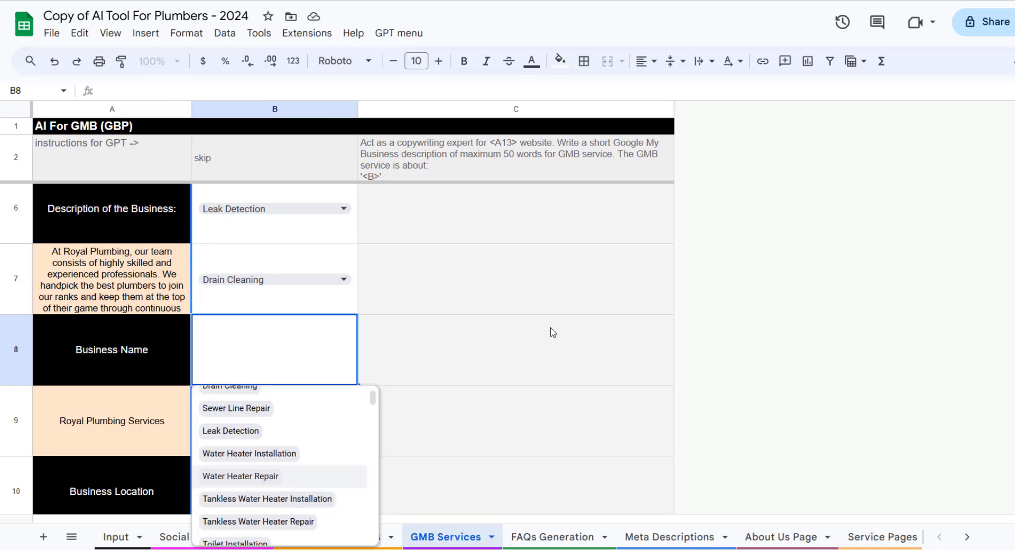
{"action": "key", "text": "Return"}
{"action": "key", "text": "Down"}
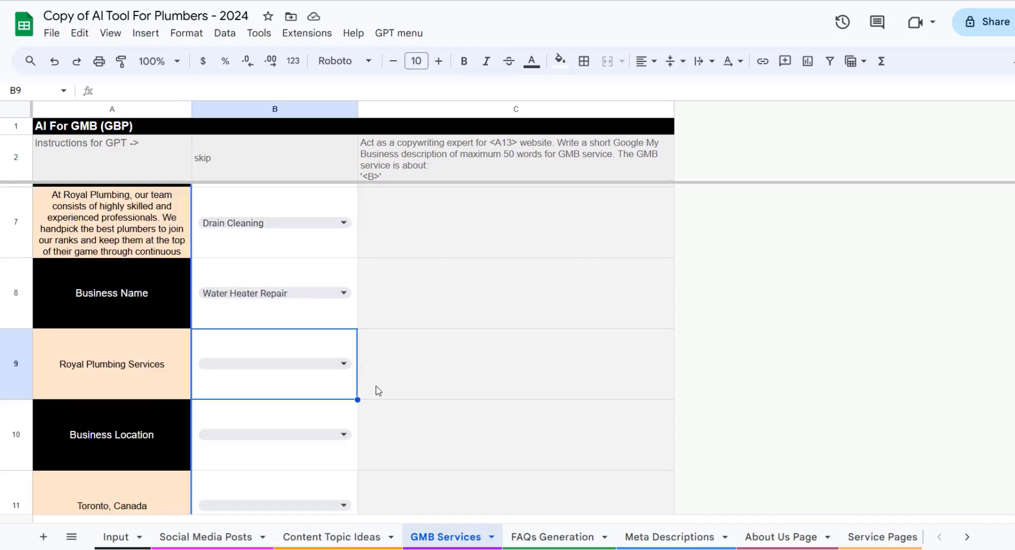
Step: Try entering "your custom service" as a custom service in cell B9 and clear the cell again
{"action": "key", "text": "Delete"}
{"action": "double_click", "coordinate": [269, 359]}
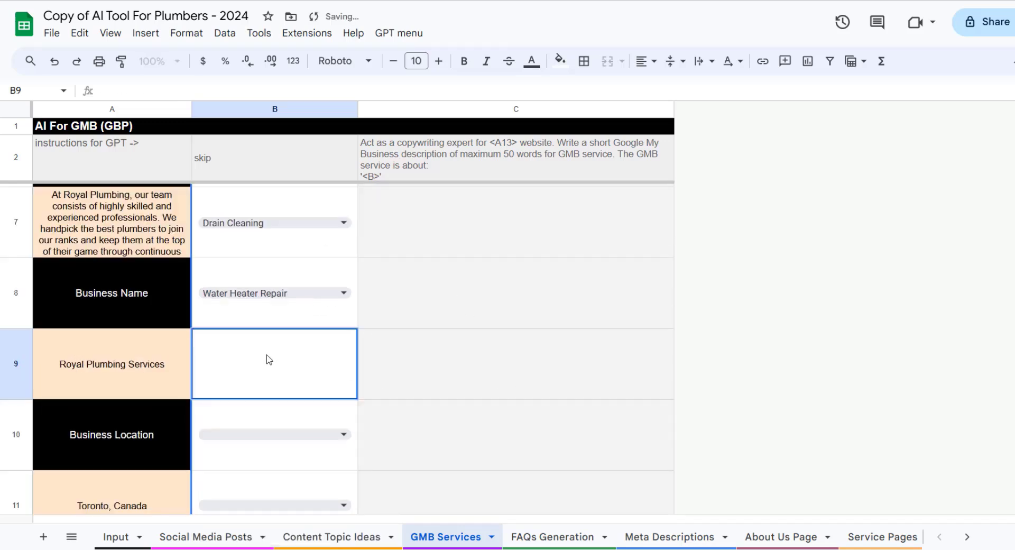
{"action": "type", "text": "your cust"}
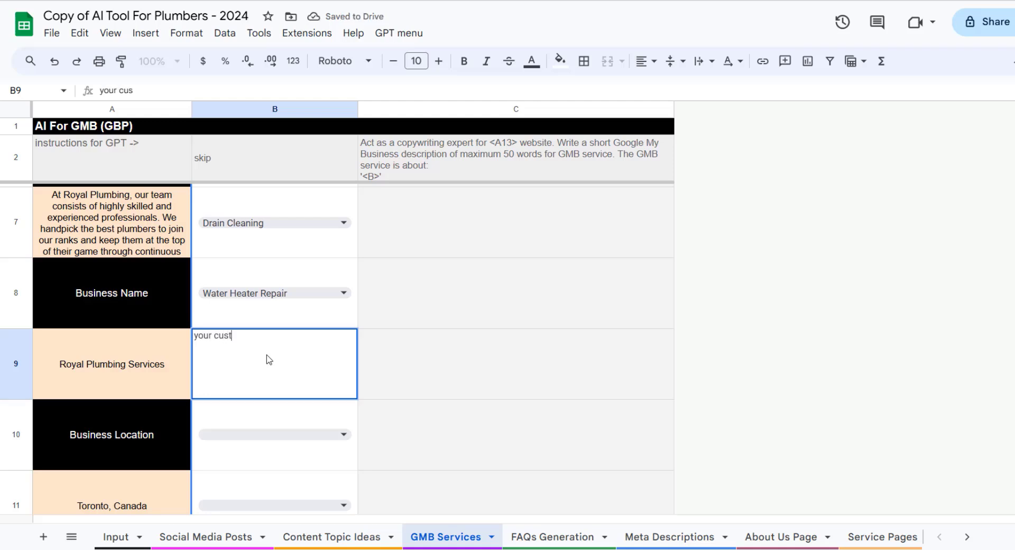
{"action": "type", "text": "om service"}
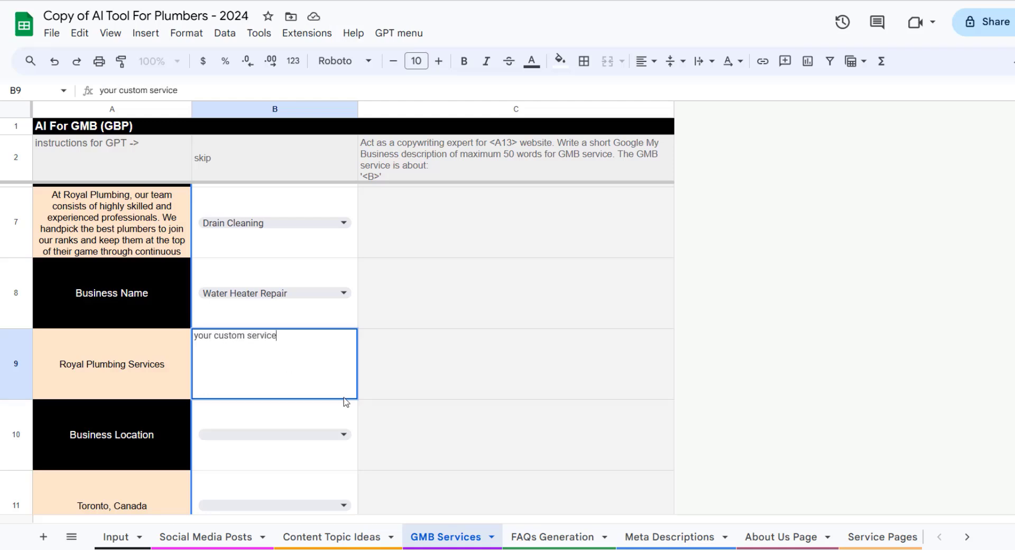
{"action": "left_click", "coordinate": [447, 383]}
{"action": "key", "text": "Left"}
{"action": "key", "text": "Delete"}
{"action": "left_click", "coordinate": [292, 456]}
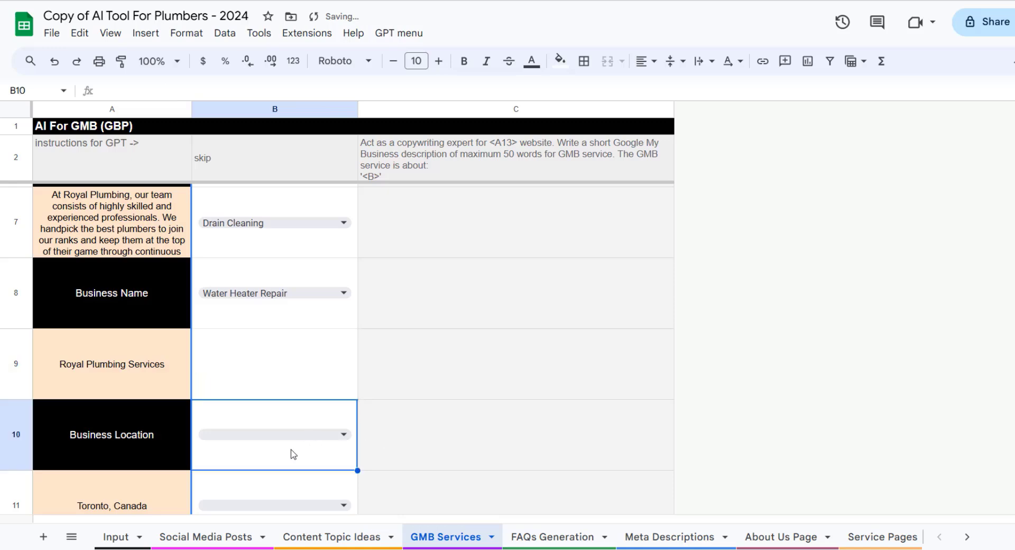
Step: Send the GPT request to generate the GMB service descriptions for Leak Detection, Drain Cleaning and Water Heater Repair
{"action": "left_click", "coordinate": [533, 320]}
{"action": "scroll", "coordinate": [535, 322], "scroll_direction": "up", "scroll_amount": 2}
{"action": "left_click", "coordinate": [309, 294]}
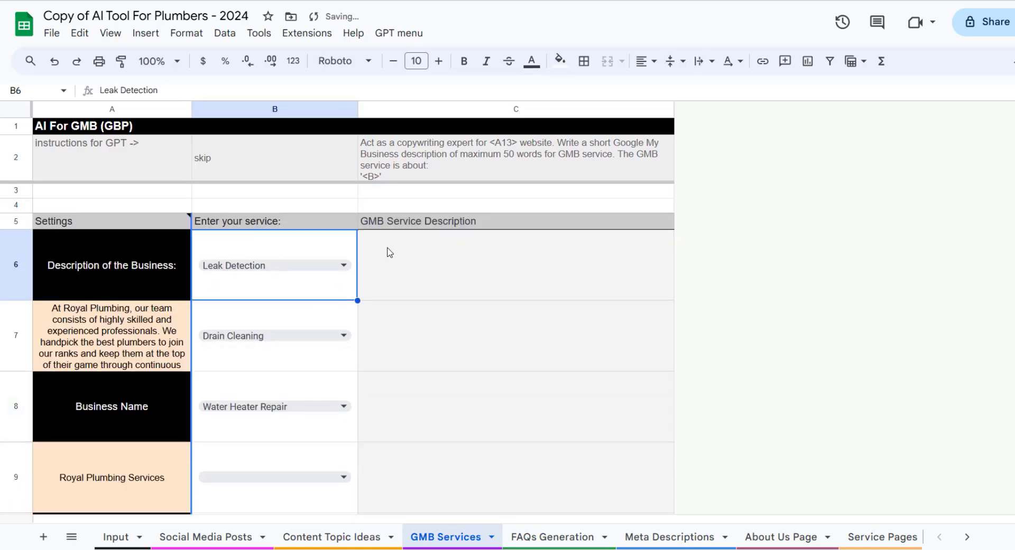
{"action": "left_click", "coordinate": [430, 243]}
{"action": "left_click", "coordinate": [415, 35]}
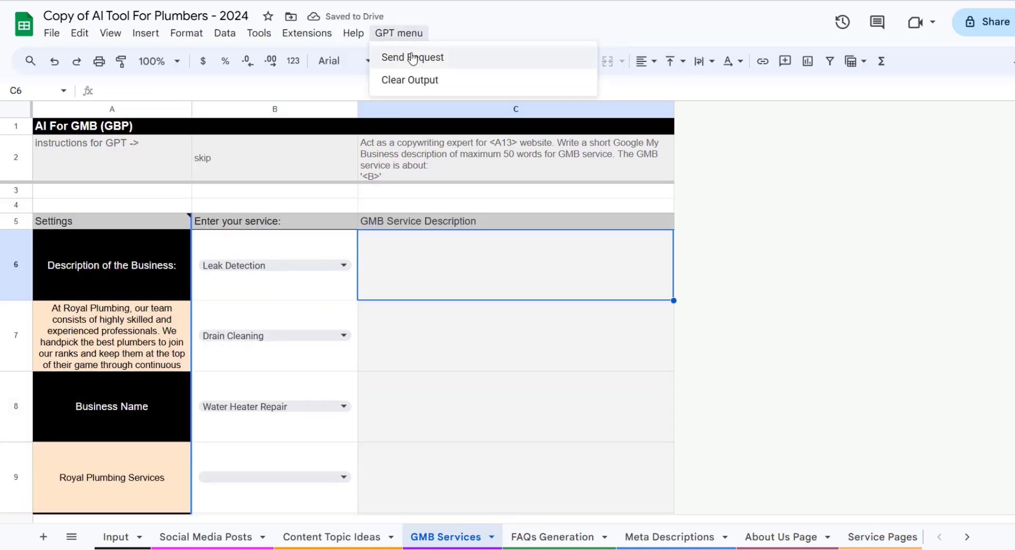
{"action": "left_click", "coordinate": [412, 57]}
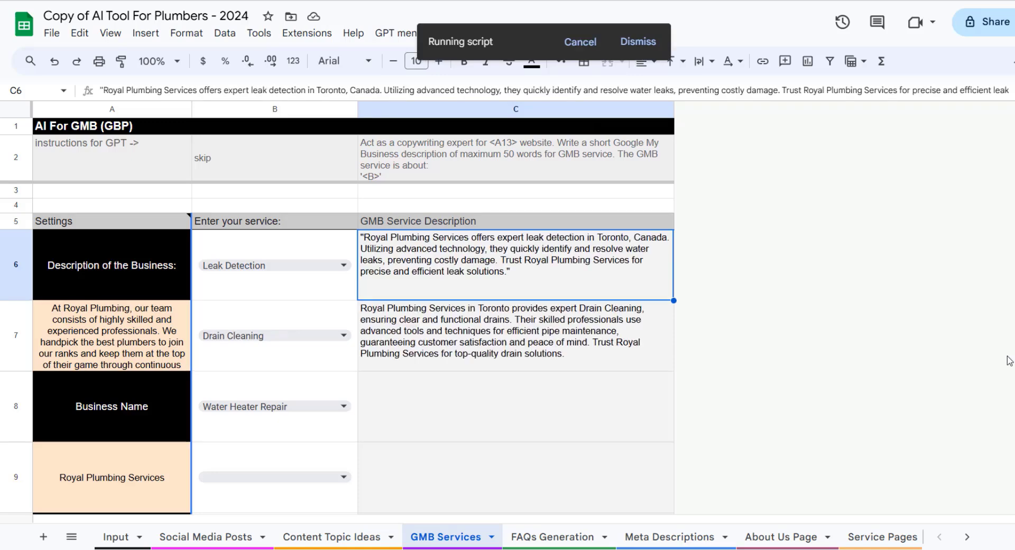
{"action": "left_click", "coordinate": [553, 421]}
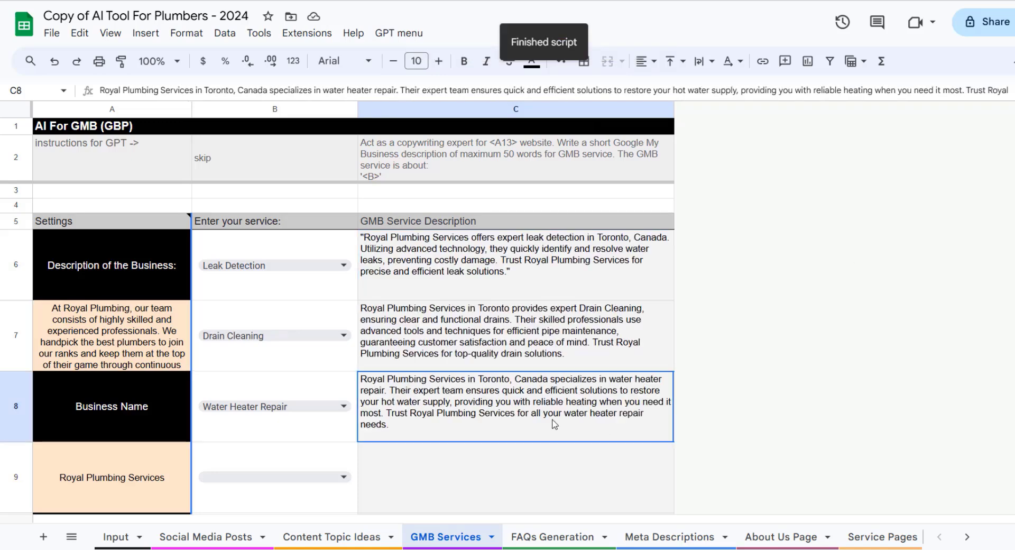
Step: Copy the service name Leak Detection from cell B6
{"action": "left_click", "coordinate": [312, 267]}
{"action": "left_click", "coordinate": [482, 312]}
{"action": "left_click", "coordinate": [233, 243]}
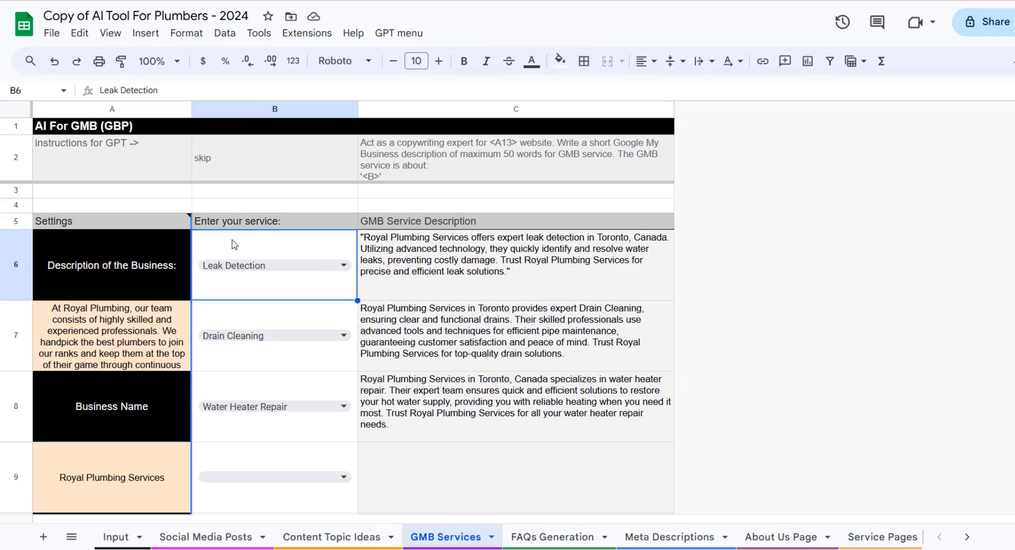
{"action": "double_click", "coordinate": [240, 236]}
{"action": "left_click_drag", "start_coordinate": [261, 234], "coordinate": [171, 231]}
{"action": "key", "text": "ctrl+c"}
{"action": "left_click", "coordinate": [440, 271]}
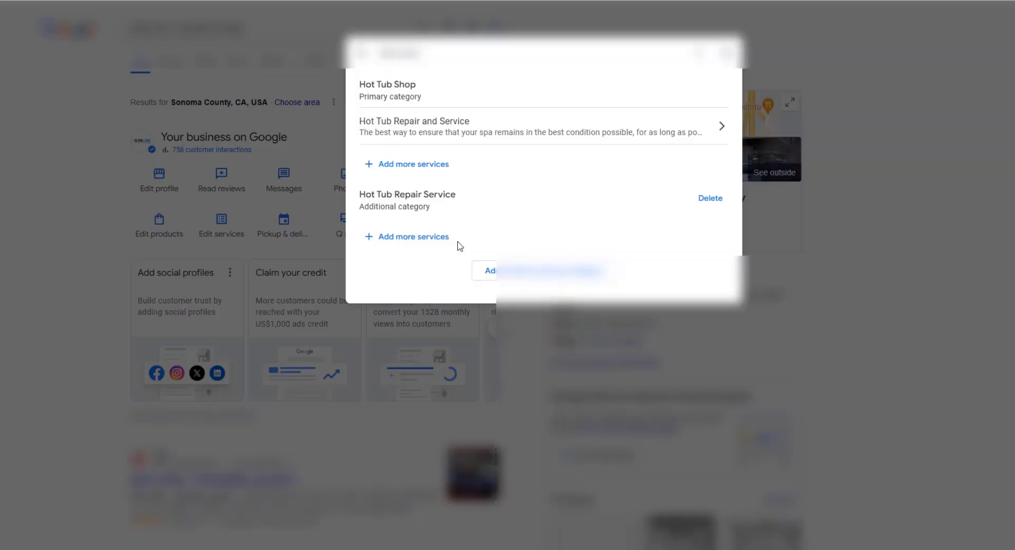
Step: In the Google Business Profile services, add Leak Detection as a custom service under Hot Tub Repair Service and save it
{"action": "left_click", "coordinate": [423, 237]}
{"action": "left_click", "coordinate": [428, 153]}
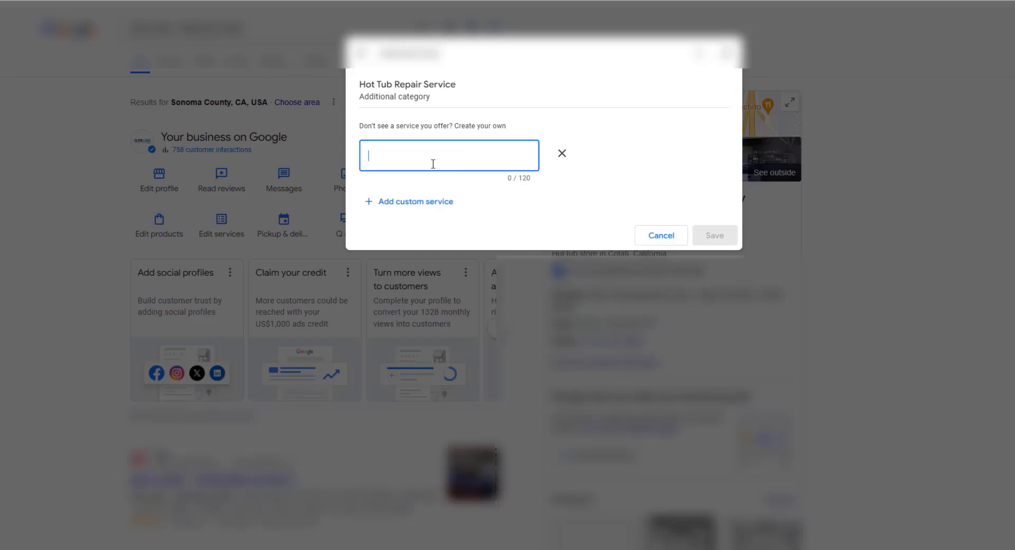
{"action": "key", "text": "ctrl+v"}
{"action": "key", "text": "Return"}
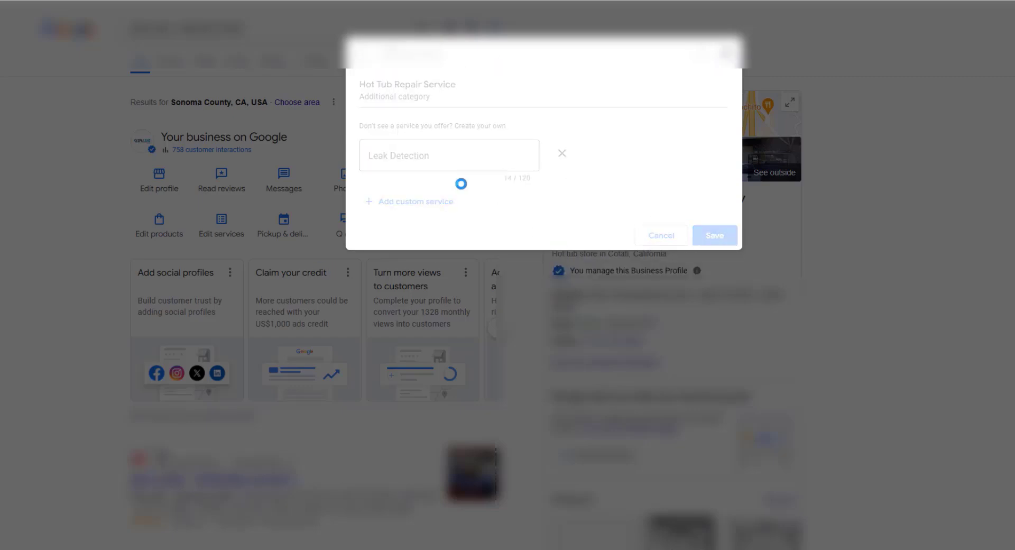
Step: Copy the generated description from C6 without its quotation marks into the Leak Detection service description and save the service
{"action": "left_click", "coordinate": [418, 271]}
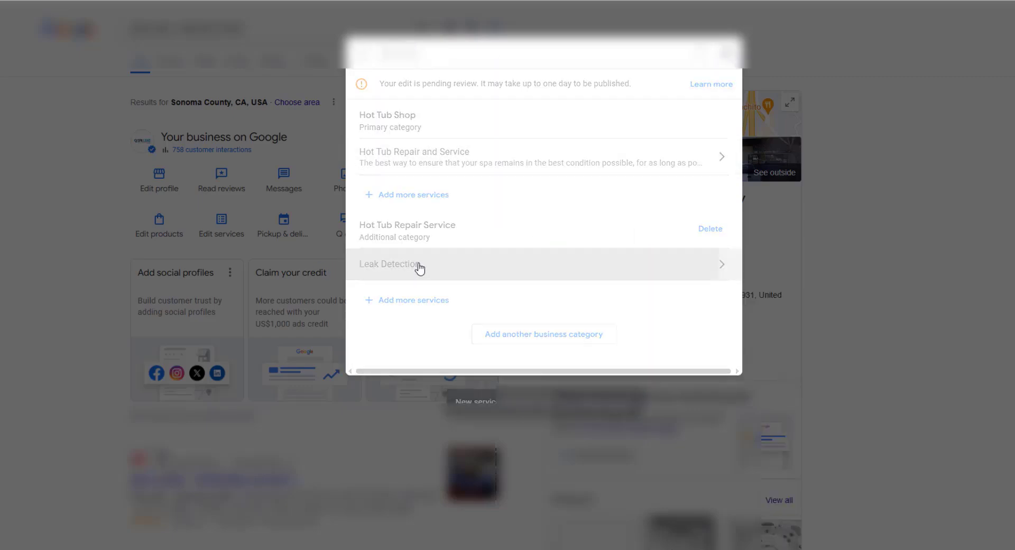
{"action": "key", "text": "ctrl+Tab"}
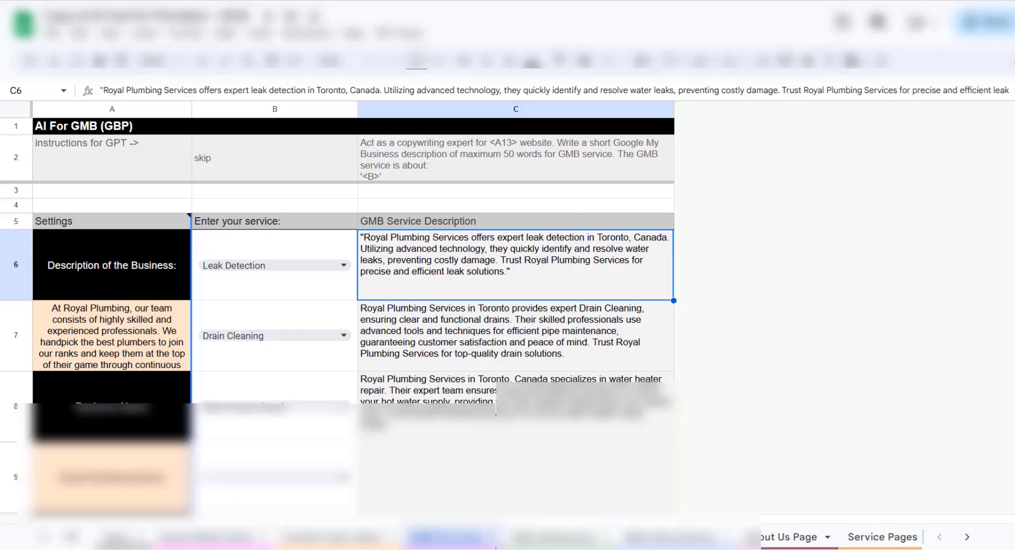
{"action": "double_click", "coordinate": [450, 277]}
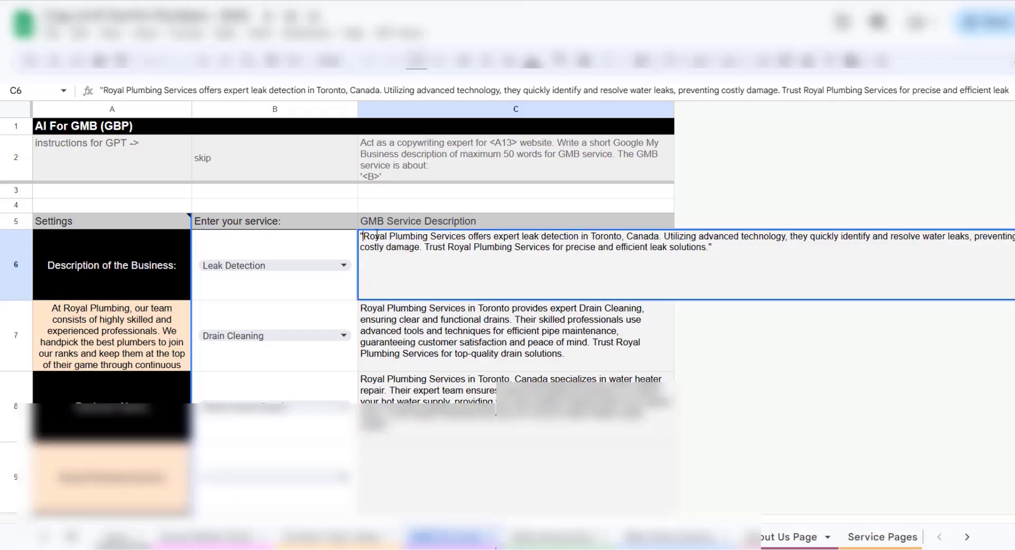
{"action": "left_click_drag", "start_coordinate": [361, 237], "coordinate": [707, 251]}
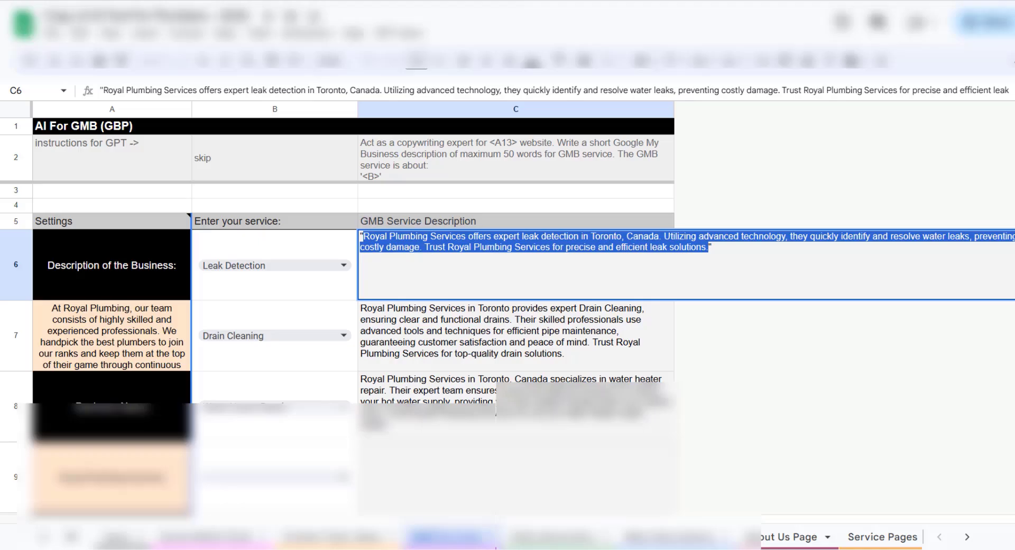
{"action": "key", "text": "ctrl+c"}
{"action": "key", "text": "ctrl+Tab"}
{"action": "left_click", "coordinate": [455, 228]}
{"action": "key", "text": "ctrl+v"}
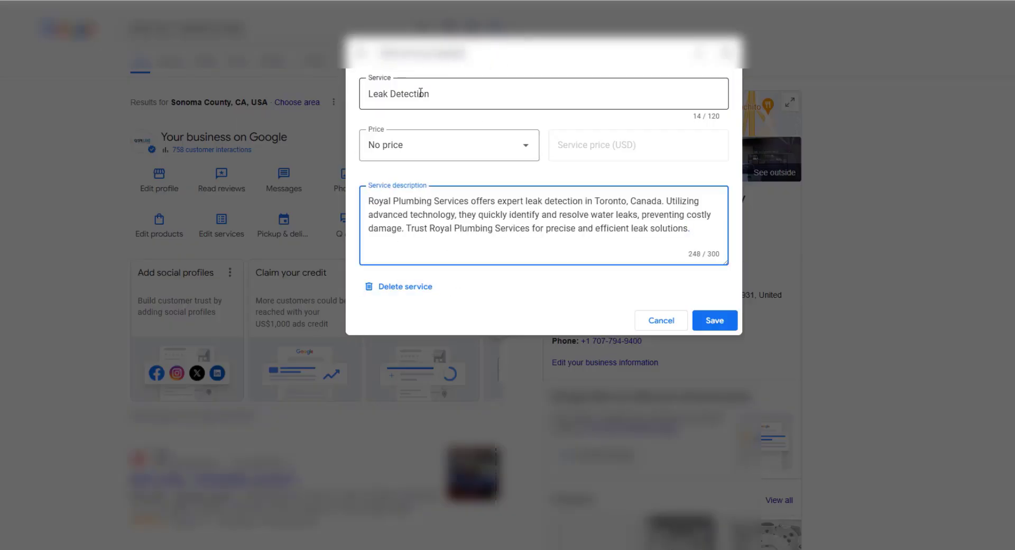
{"action": "left_click", "coordinate": [714, 320]}
Step: Switch back to the GMB Services sheet and look through the available service options for cell B9, leaving it empty
{"action": "key", "text": "ctrl+Tab"}
{"action": "left_click", "coordinate": [341, 311]}
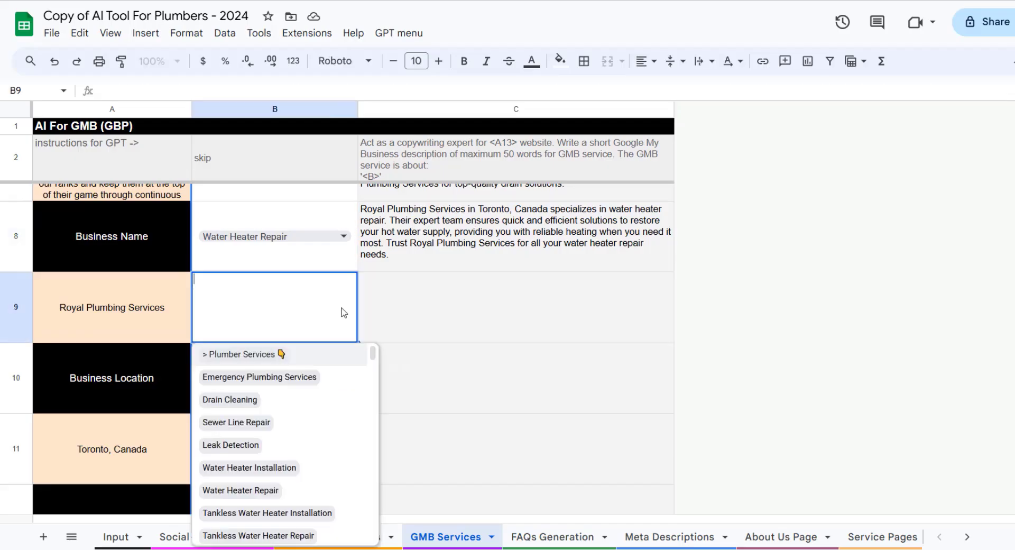
{"action": "scroll", "coordinate": [306, 407], "scroll_direction": "down", "scroll_amount": 10}
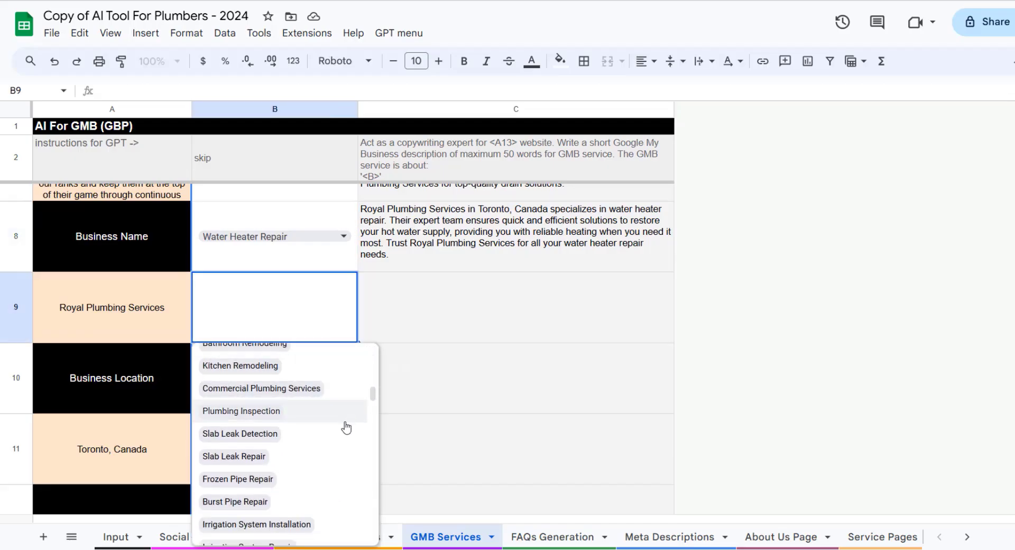
{"action": "scroll", "coordinate": [344, 427], "scroll_direction": "down", "scroll_amount": 15}
{"action": "scroll", "coordinate": [378, 388], "scroll_direction": "down", "scroll_amount": 3}
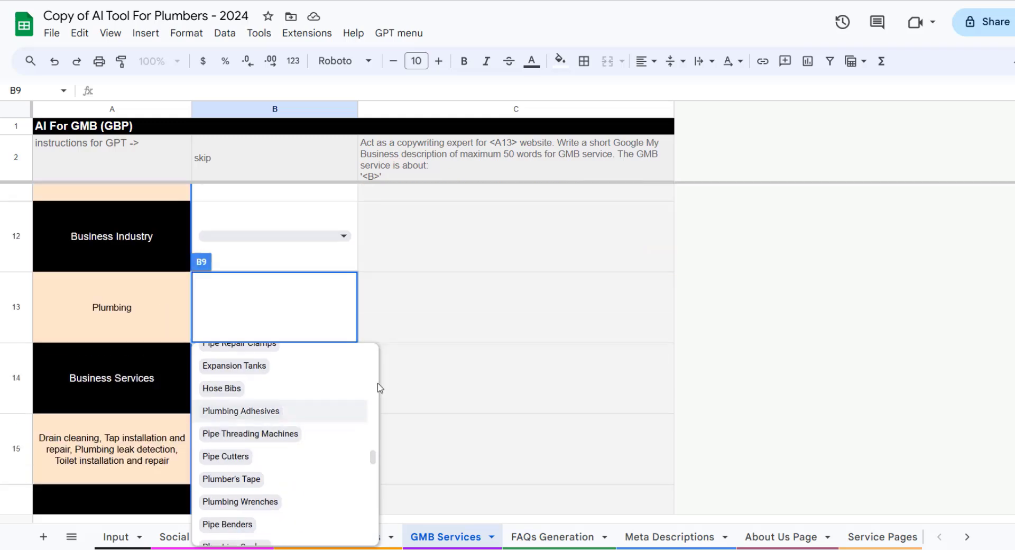
{"action": "left_click", "coordinate": [476, 333]}
{"action": "scroll", "coordinate": [377, 370], "scroll_direction": "up", "scroll_amount": 5}
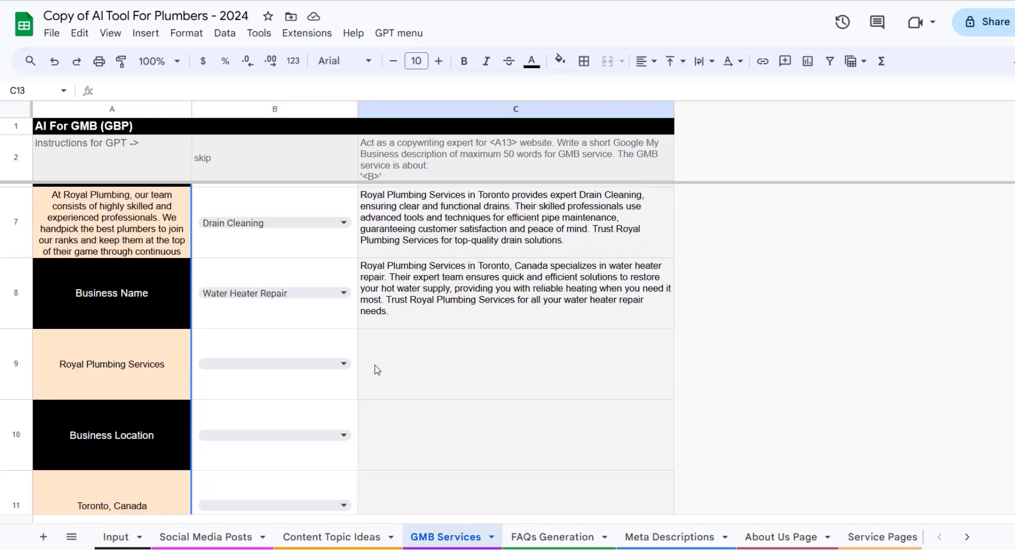
Step: Switch to the Google Business Profile and open the Q & A form for asking a question
{"action": "key", "text": "ctrl+Page_Down"}
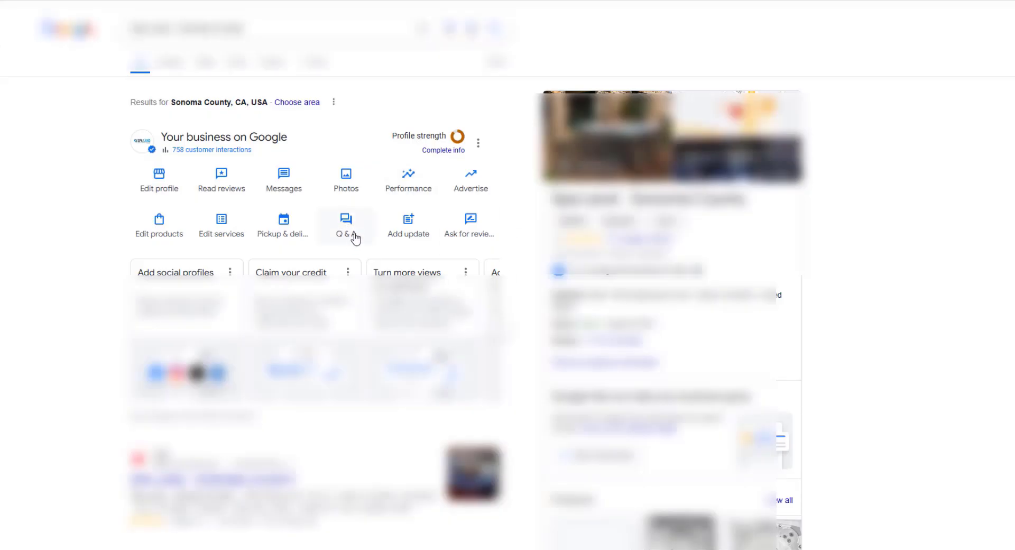
{"action": "left_click", "coordinate": [353, 238]}
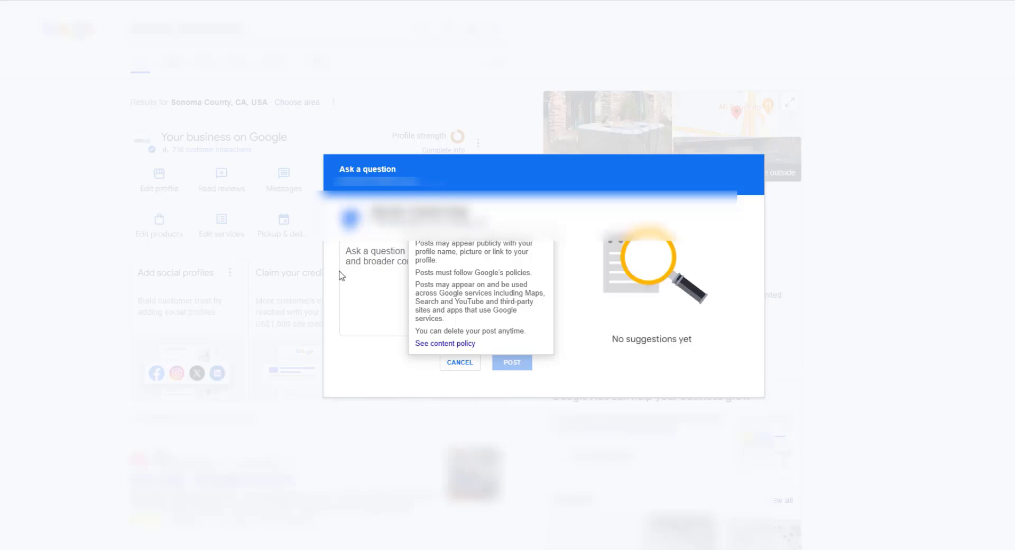
{"action": "left_click", "coordinate": [340, 274]}
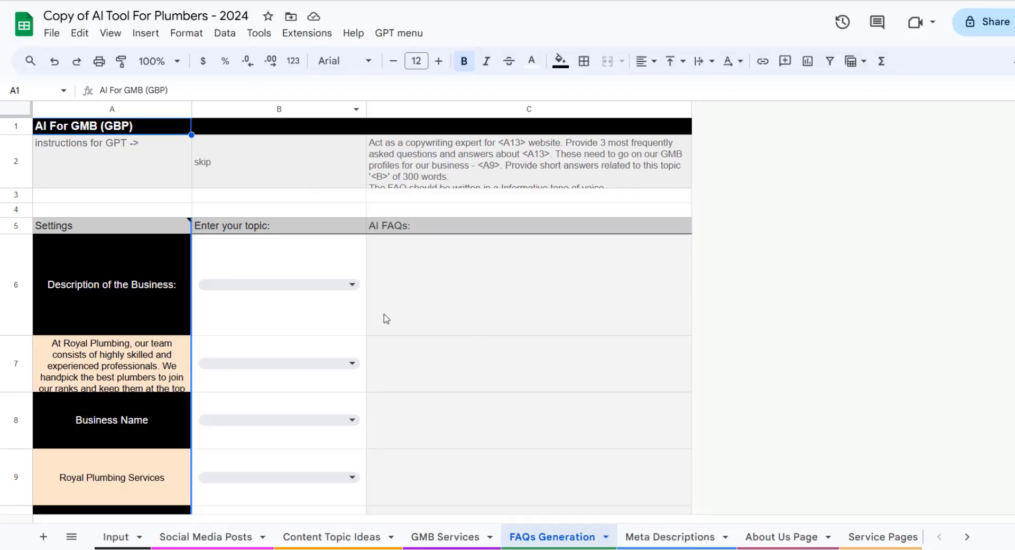
Step: On the FAQs Generation sheet, set the B6 topic to Emergency Plumbing Services and send the GPT request for its FAQs
{"action": "left_click", "coordinate": [352, 284]}
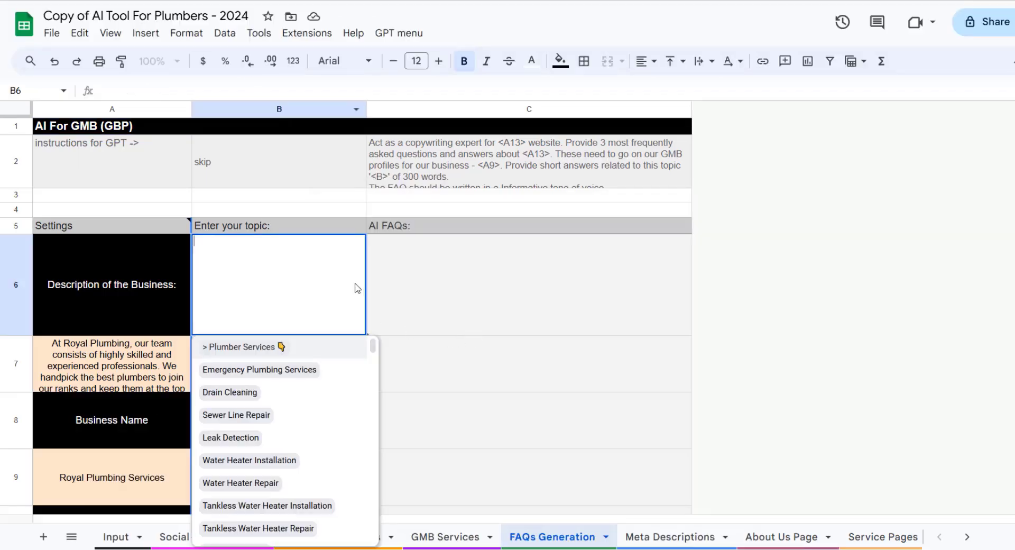
{"action": "left_click", "coordinate": [274, 370]}
{"action": "left_click", "coordinate": [444, 318]}
{"action": "left_click", "coordinate": [393, 32]}
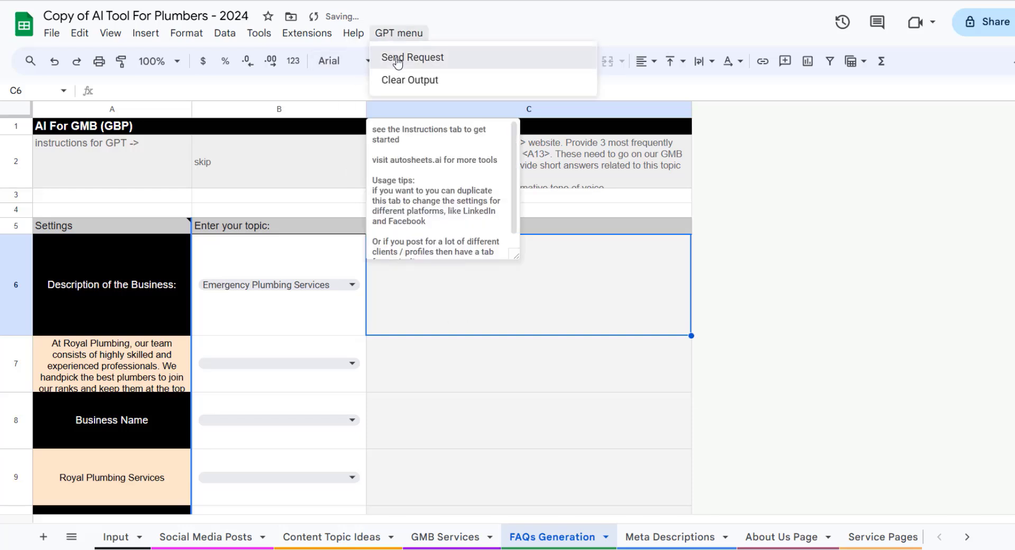
{"action": "left_click", "coordinate": [402, 58]}
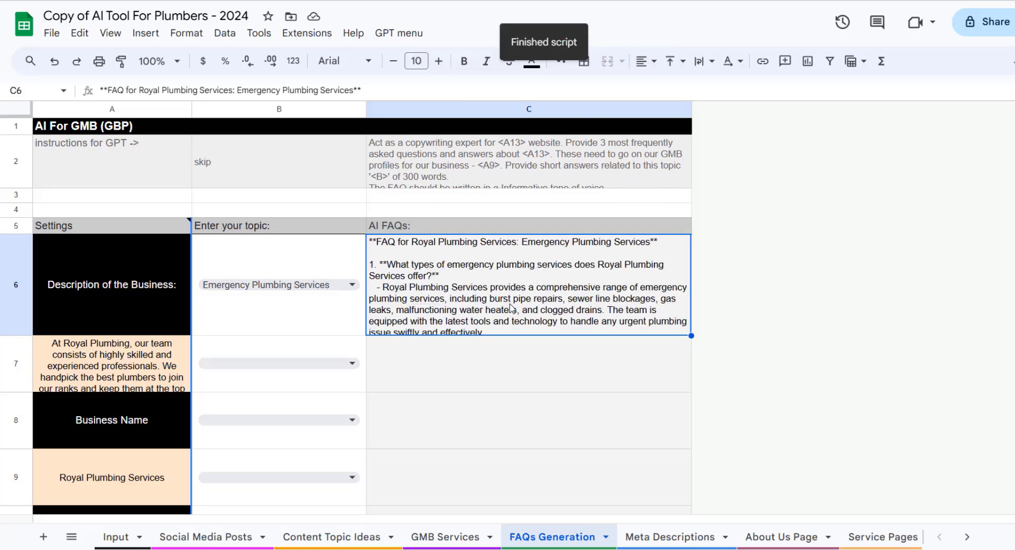
Step: Copy the first generated FAQ question from C6 into the business profile's question form, and select its answer text in the sheet
{"action": "double_click", "coordinate": [511, 307]}
{"action": "left_click_drag", "start_coordinate": [385, 262], "coordinate": [721, 263]}
{"action": "key", "text": "ctrl+c"}
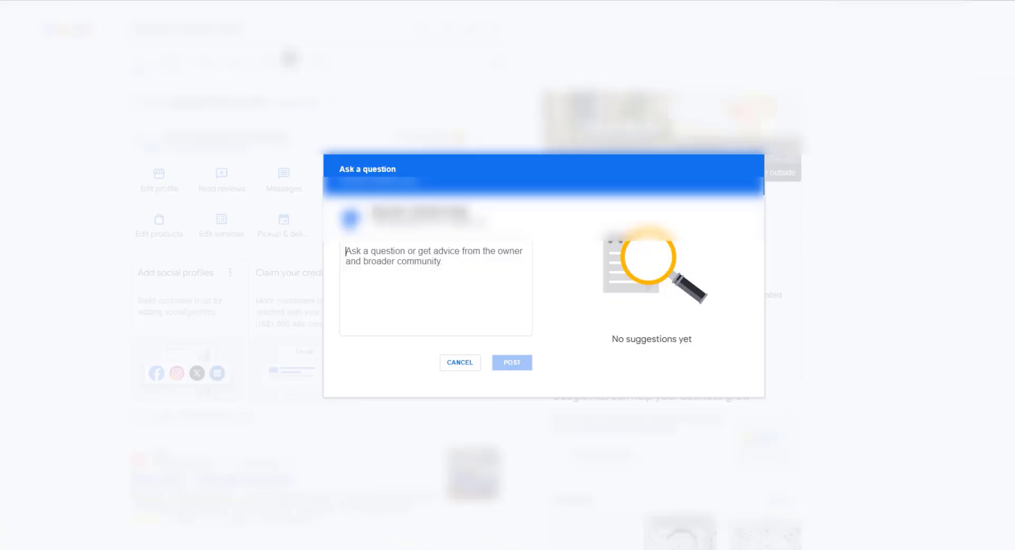
{"action": "left_click", "coordinate": [390, 270]}
{"action": "key", "text": "ctrl+v"}
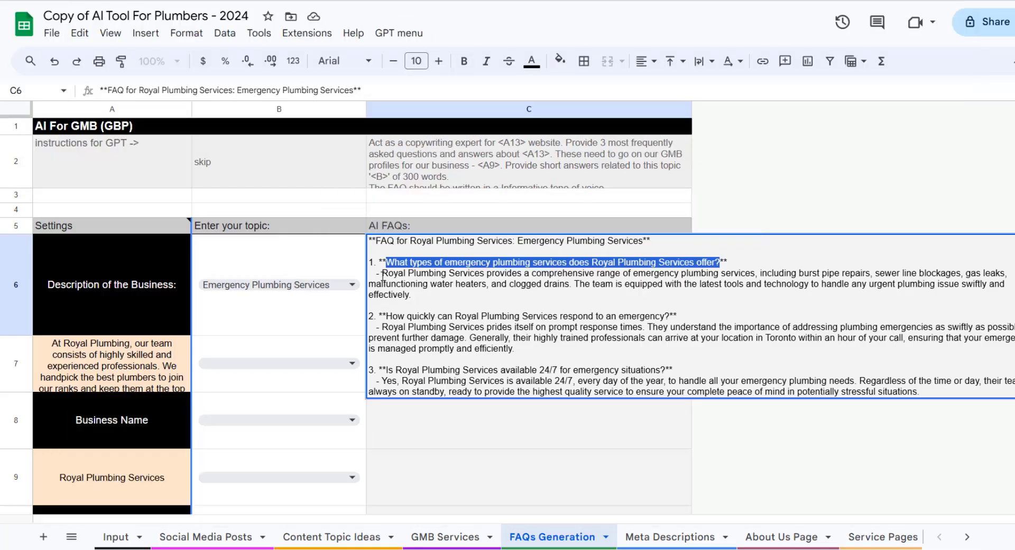
{"action": "left_click_drag", "start_coordinate": [383, 276], "coordinate": [411, 295]}
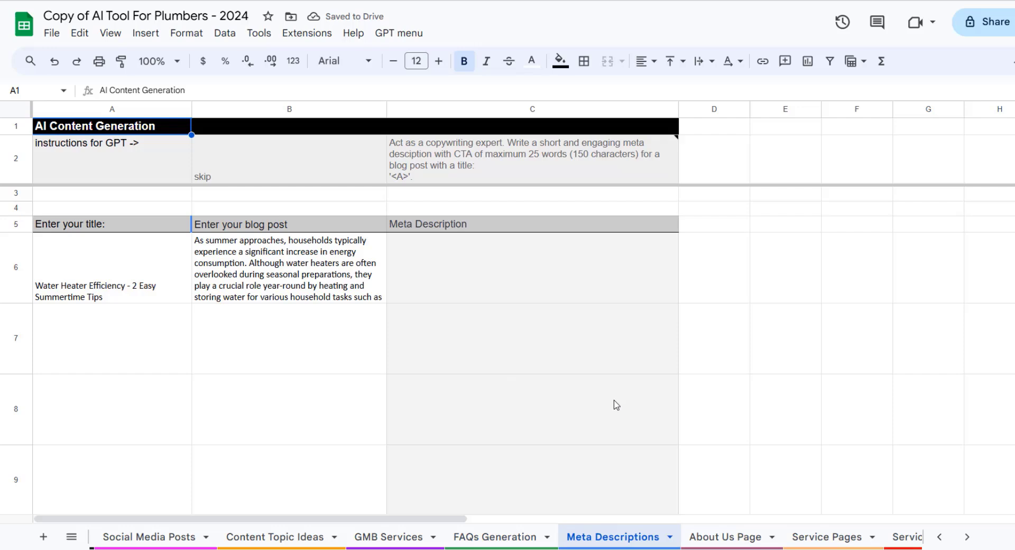
Step: On the Meta Descriptions sheet, send the GPT request for a meta description in C6 for the water heater efficiency blog post
{"action": "left_click", "coordinate": [360, 370]}
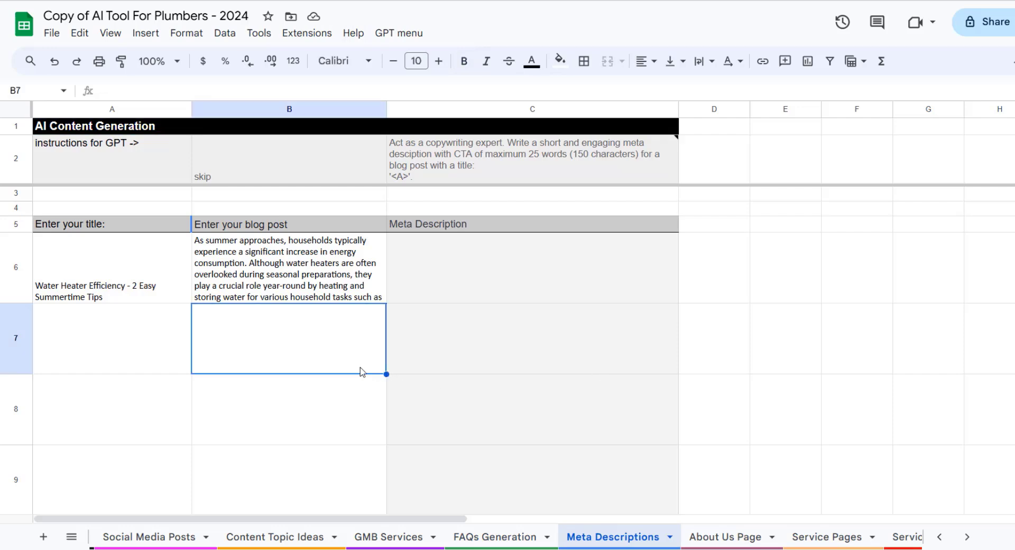
{"action": "double_click", "coordinate": [132, 262]}
{"action": "double_click", "coordinate": [348, 287]}
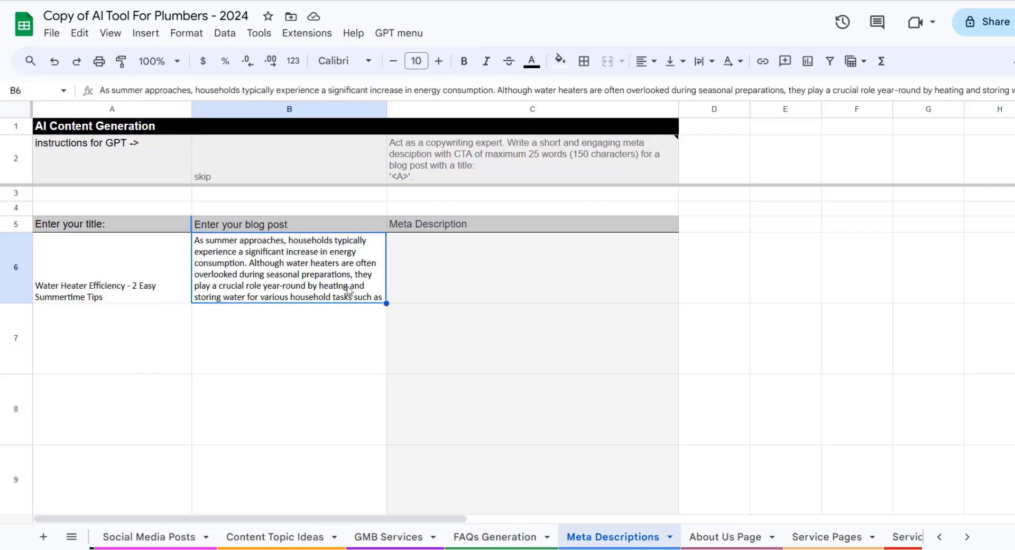
{"action": "left_click", "coordinate": [153, 326]}
{"action": "left_click", "coordinate": [438, 236]}
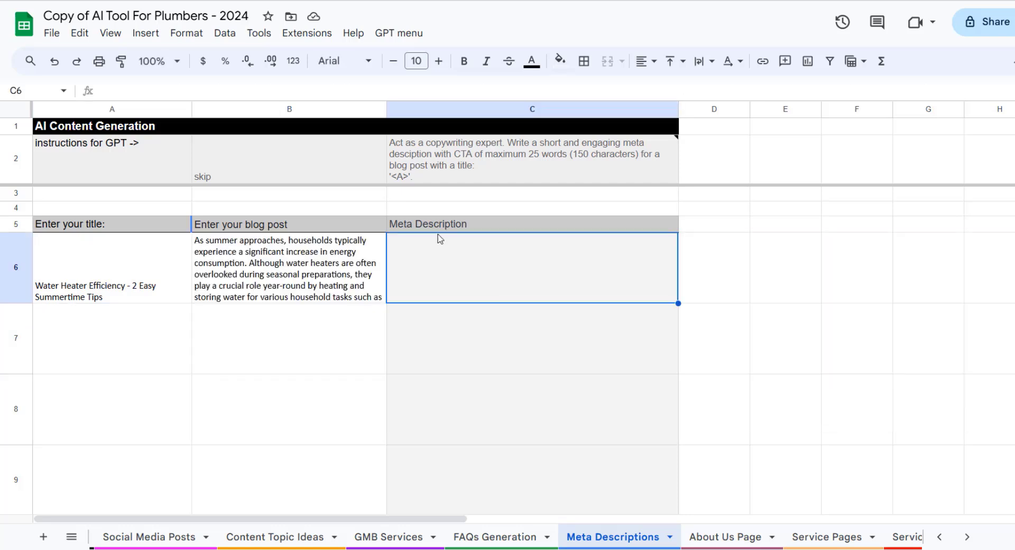
{"action": "left_click", "coordinate": [402, 35]}
{"action": "left_click", "coordinate": [412, 53]}
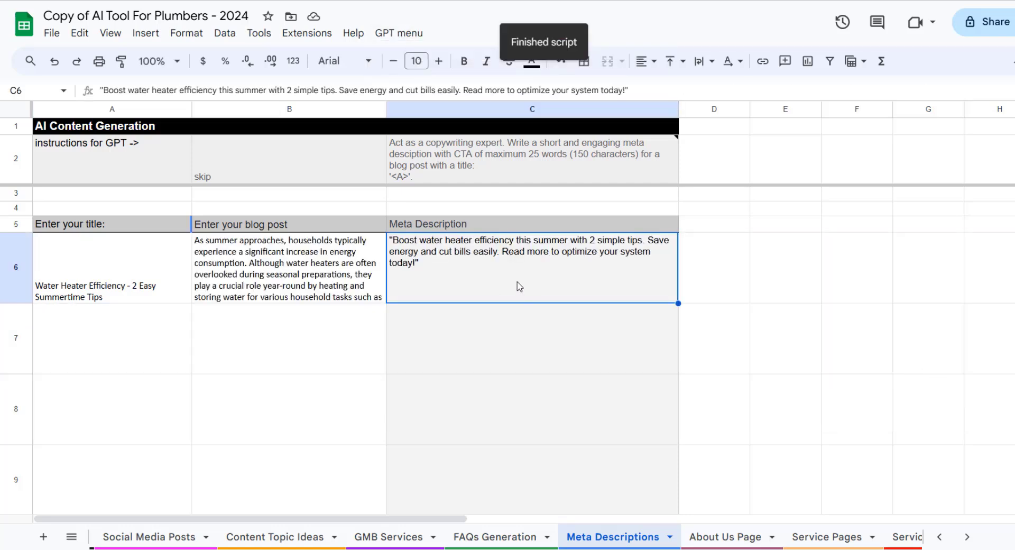
Step: Open the generated meta description in C6 and read its full text without changing it
{"action": "double_click", "coordinate": [520, 286]}
{"action": "left_click_drag", "start_coordinate": [394, 239], "coordinate": [947, 241]}
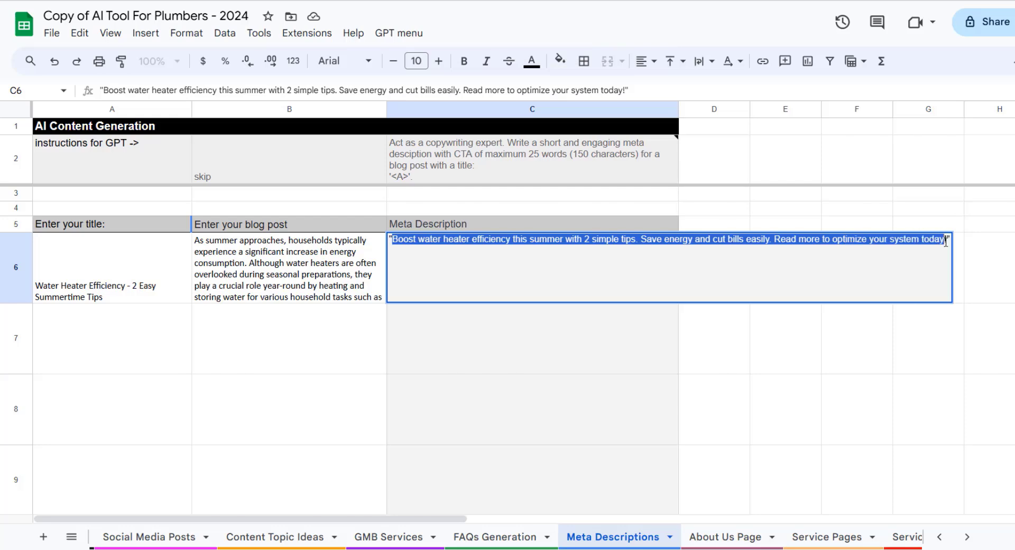
{"action": "left_click", "coordinate": [529, 370]}
{"action": "scroll", "coordinate": [576, 417], "scroll_direction": "down", "scroll_amount": 1}
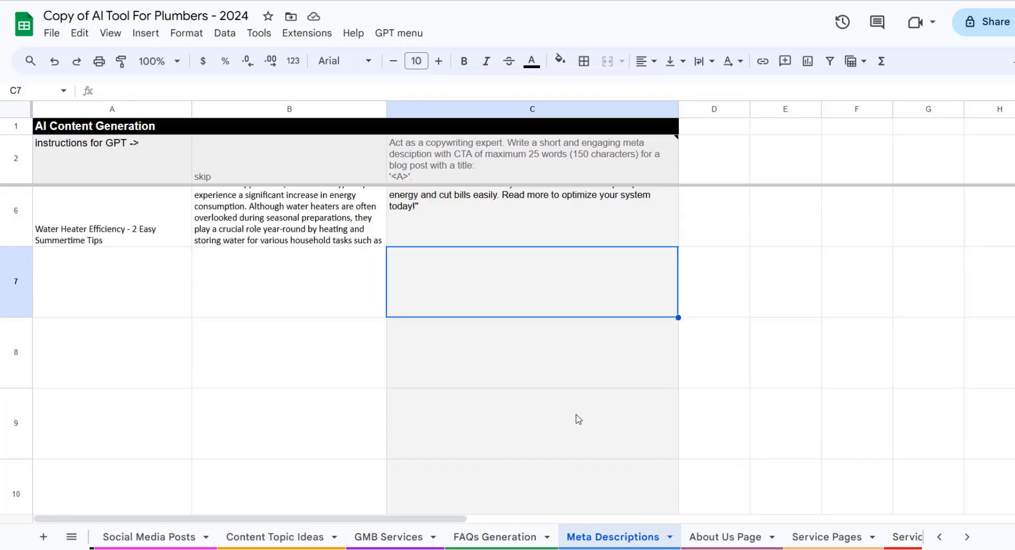
{"action": "scroll", "coordinate": [576, 417], "scroll_direction": "up", "scroll_amount": 1}
Step: On the About Us Page sheet, review the business settings and send the GPT request for the AI content in B6:B12
{"action": "left_click", "coordinate": [719, 536]}
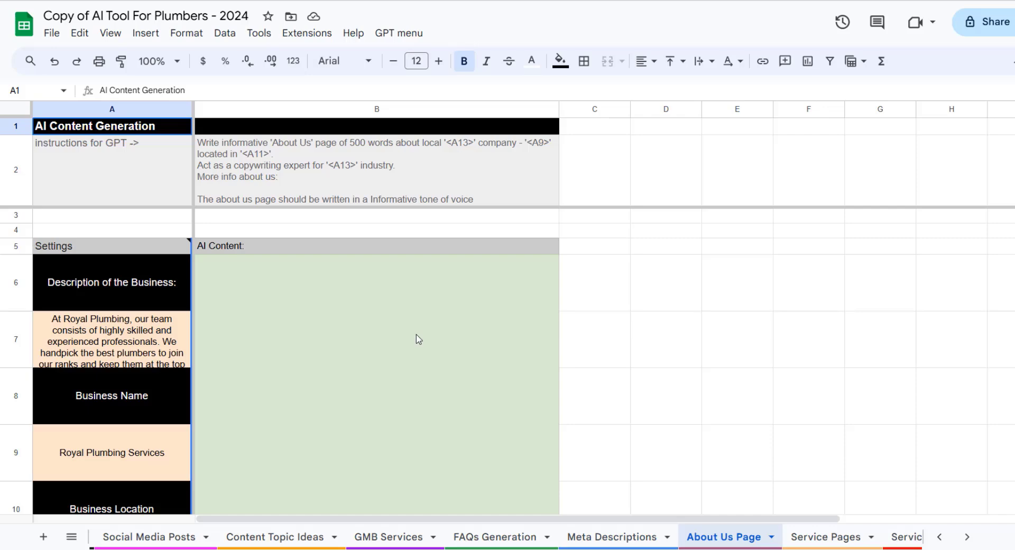
{"action": "left_click", "coordinate": [285, 325]}
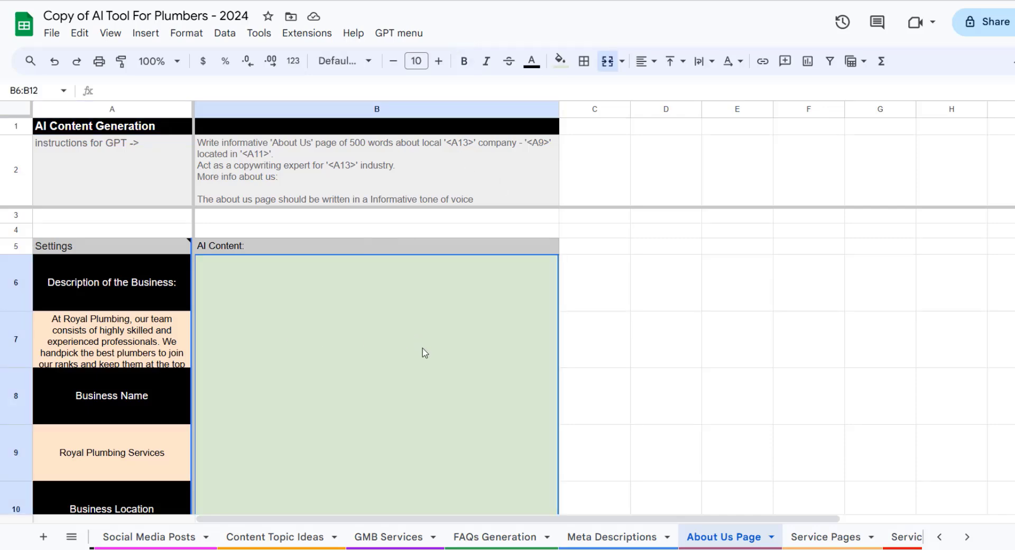
{"action": "scroll", "coordinate": [351, 334], "scroll_direction": "down", "scroll_amount": 2}
{"action": "scroll", "coordinate": [106, 402], "scroll_direction": "down", "scroll_amount": 3}
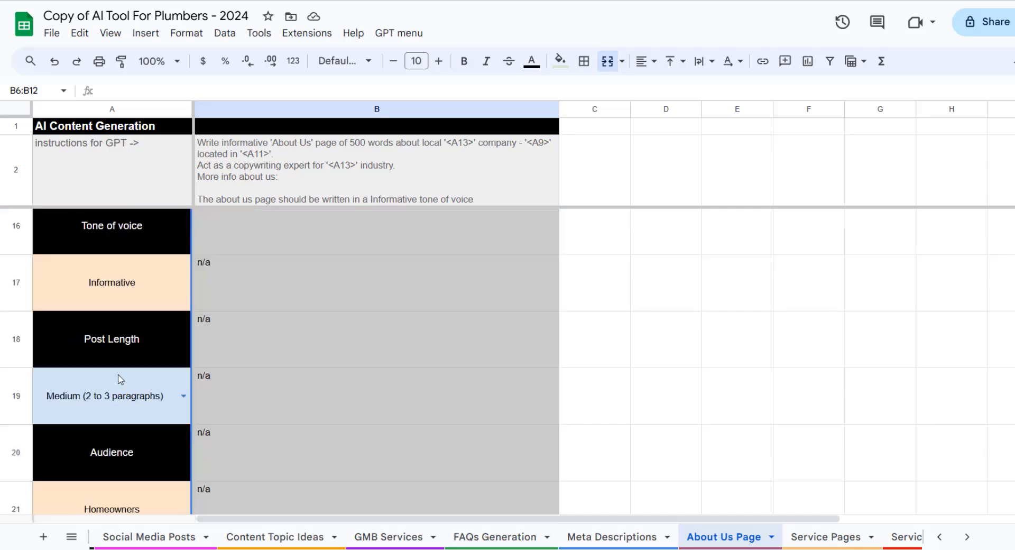
{"action": "scroll", "coordinate": [181, 396], "scroll_direction": "up", "scroll_amount": 5}
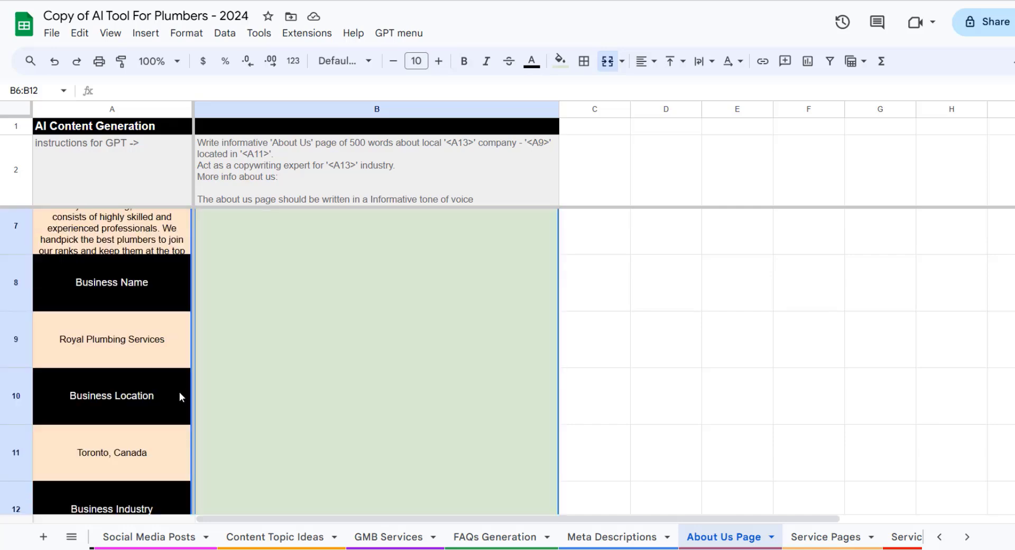
{"action": "left_click", "coordinate": [400, 33]}
{"action": "left_click", "coordinate": [415, 57]}
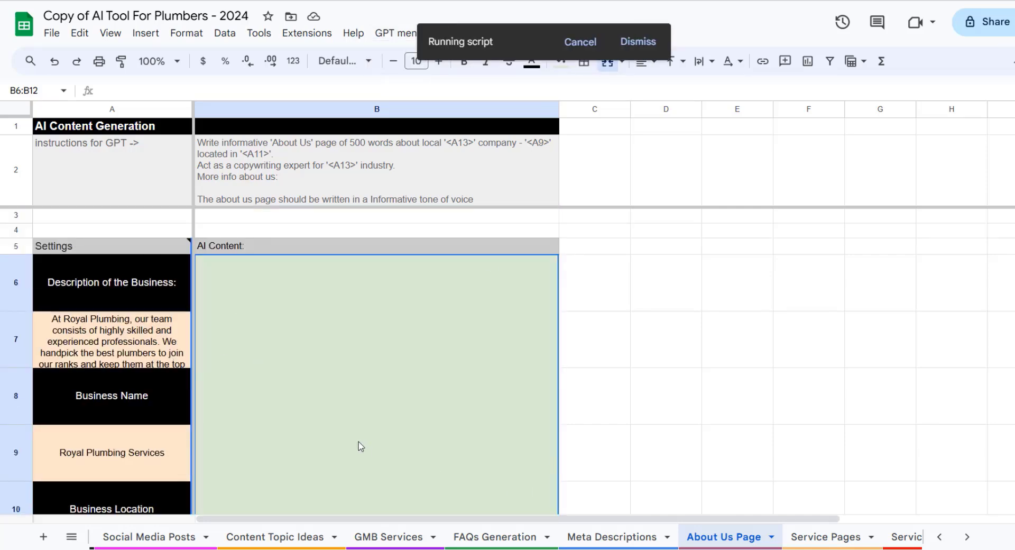
Step: Read through the generated About Us text in B6:B12 and cancel the running script
{"action": "scroll", "coordinate": [439, 296], "scroll_direction": "down", "scroll_amount": 4}
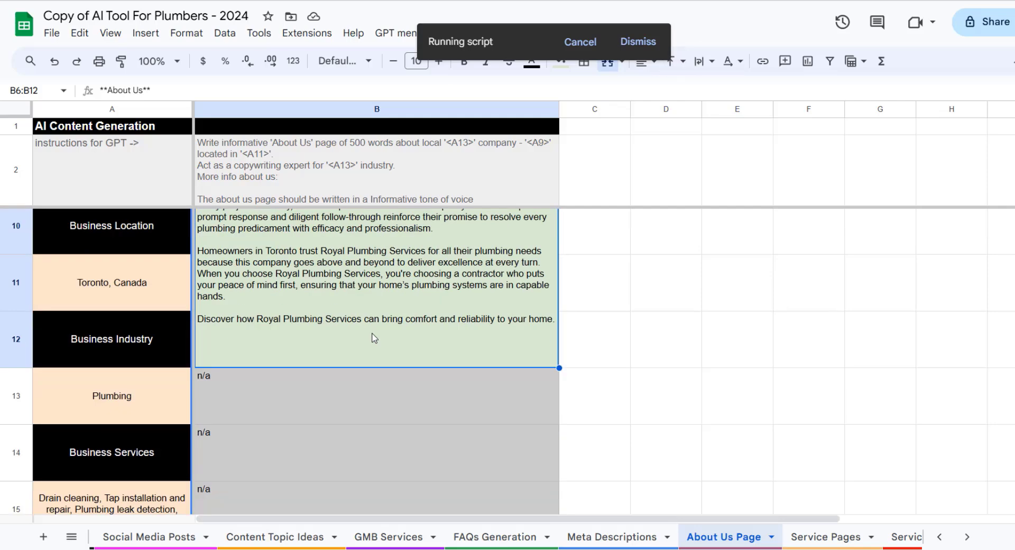
{"action": "scroll", "coordinate": [404, 341], "scroll_direction": "up", "scroll_amount": 4}
{"action": "scroll", "coordinate": [402, 358], "scroll_direction": "down", "scroll_amount": 3}
{"action": "scroll", "coordinate": [401, 357], "scroll_direction": "up", "scroll_amount": 3}
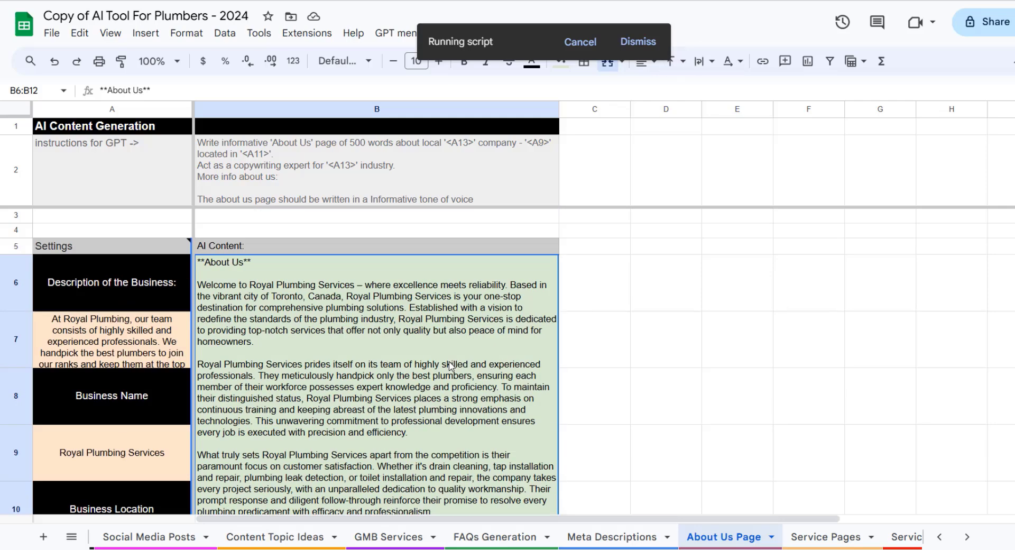
{"action": "left_click", "coordinate": [581, 42]}
{"action": "scroll", "coordinate": [401, 370], "scroll_direction": "down", "scroll_amount": 3}
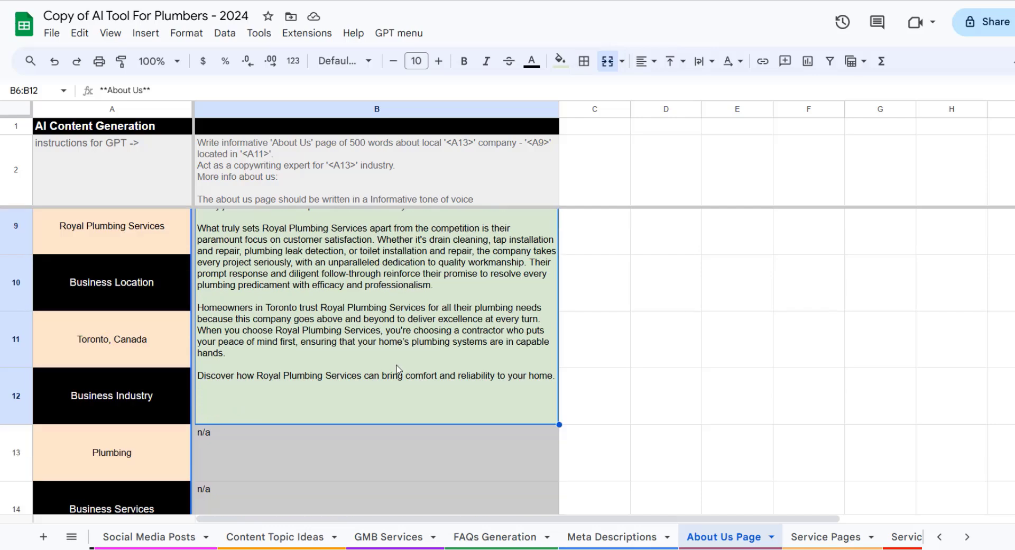
{"action": "scroll", "coordinate": [365, 397], "scroll_direction": "up", "scroll_amount": 3}
{"action": "double_click", "coordinate": [340, 360]}
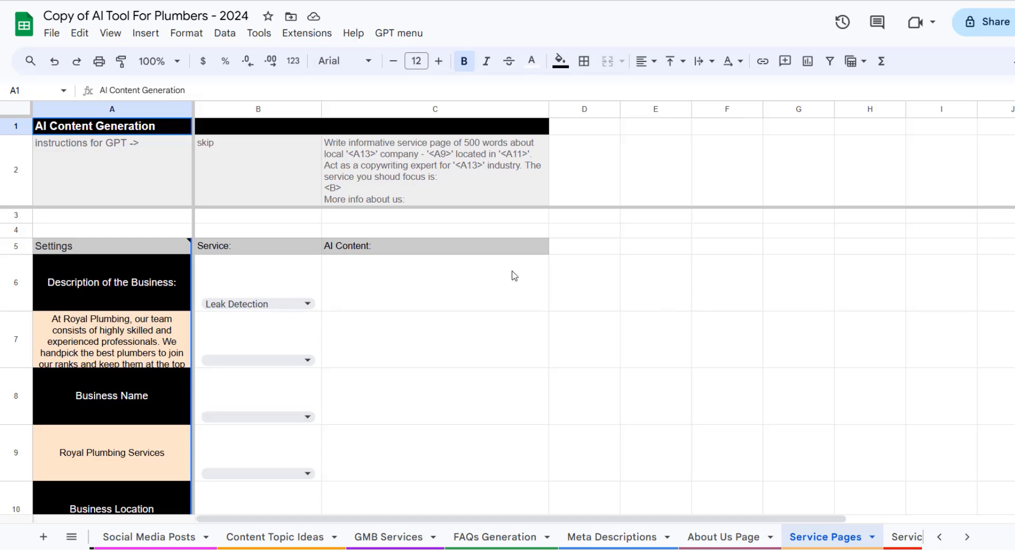
Step: On the Service Pages sheet, set the B7 service to Faucet Repair and send the GPT request for the AI content
{"action": "scroll", "coordinate": [397, 310], "scroll_direction": "down", "scroll_amount": 1}
{"action": "left_click", "coordinate": [310, 304]}
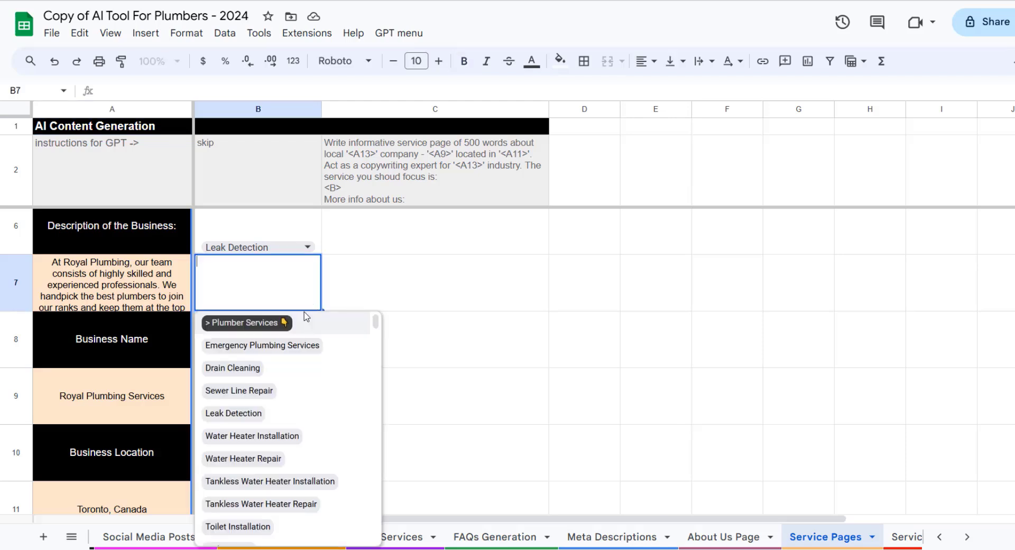
{"action": "scroll", "coordinate": [325, 422], "scroll_direction": "down", "scroll_amount": 2}
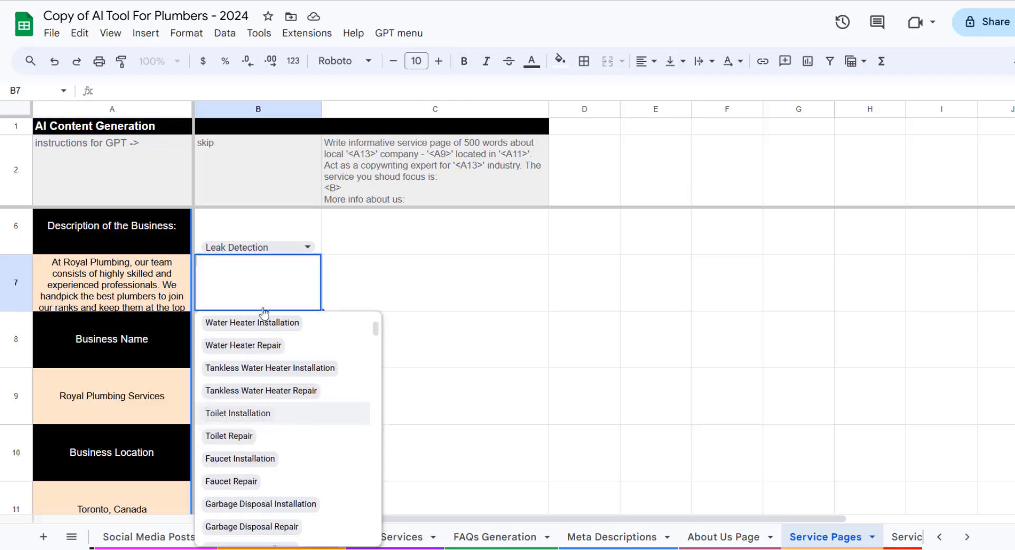
{"action": "left_click", "coordinate": [256, 482]}
{"action": "scroll", "coordinate": [534, 361], "scroll_direction": "up", "scroll_amount": 1}
{"action": "left_click", "coordinate": [489, 289]}
{"action": "left_click", "coordinate": [398, 33]}
{"action": "left_click", "coordinate": [415, 60]}
{"action": "left_click", "coordinate": [286, 404]}
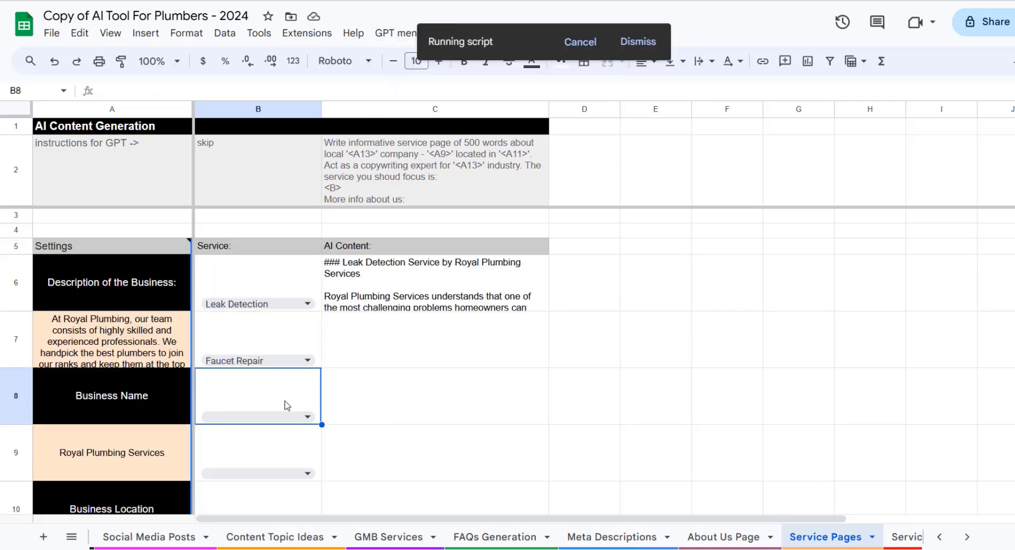
Step: Read the generated Leak Detection and Faucet Repair service page texts in C6 and C7
{"action": "double_click", "coordinate": [369, 269]}
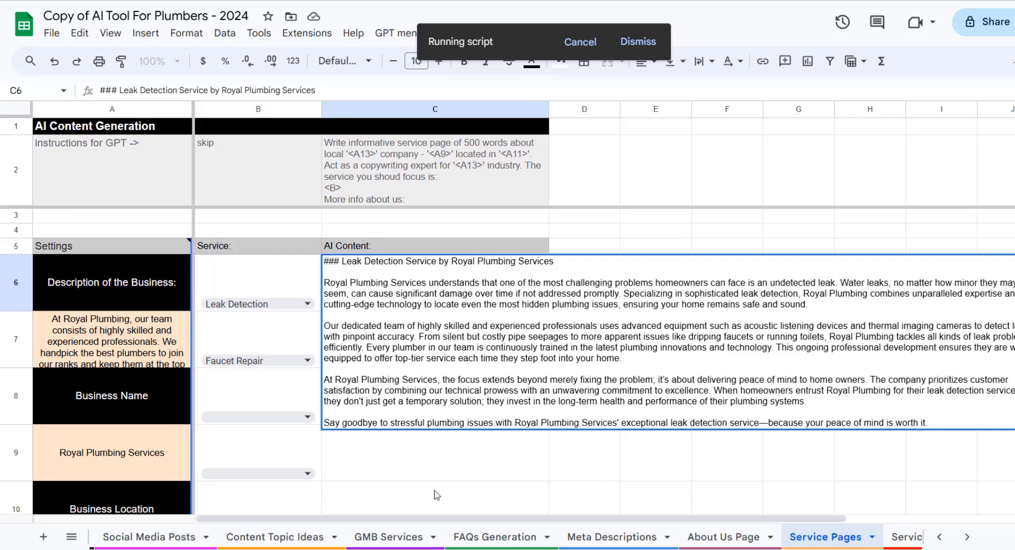
{"action": "left_click", "coordinate": [468, 473]}
{"action": "left_click", "coordinate": [531, 331]}
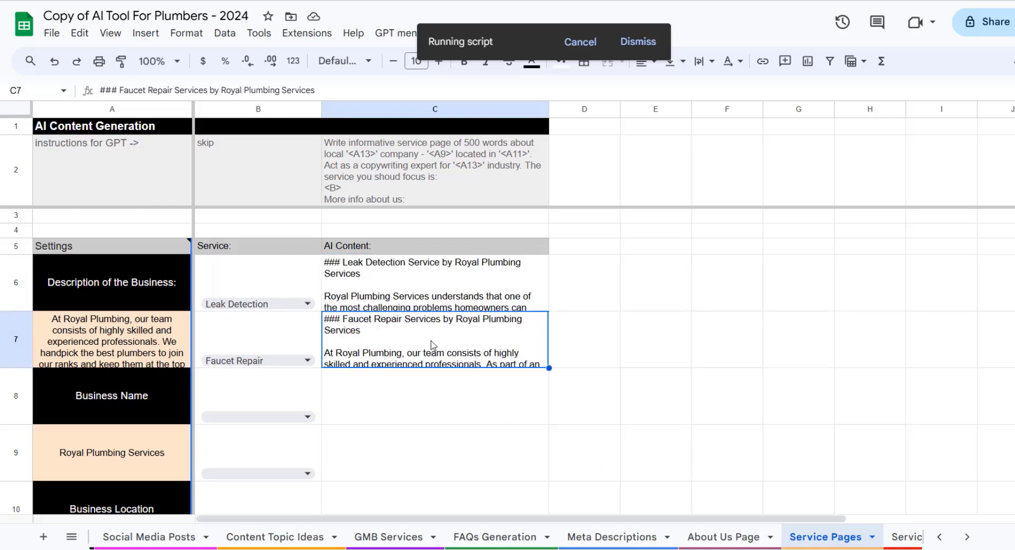
{"action": "double_click", "coordinate": [478, 344]}
Step: Clear the generated service page content from C6:C7
{"action": "left_click", "coordinate": [450, 301]}
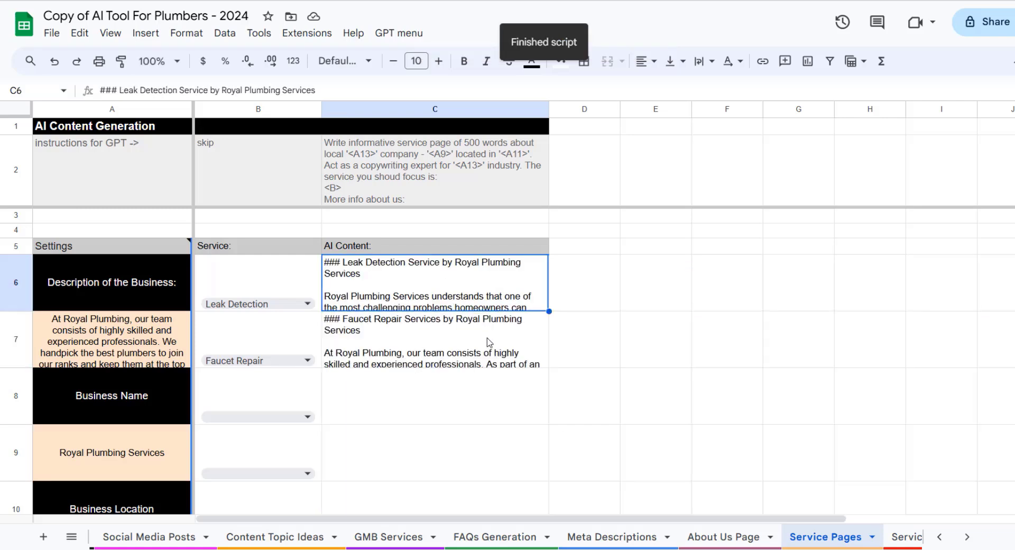
{"action": "key", "text": "shift+Down"}
{"action": "key", "text": "Delete"}
Step: On the Service Areas sheet, send the GPT request for the area content and FAQs of Burlington, ON
{"action": "scroll", "coordinate": [681, 545], "scroll_direction": "down", "scroll_amount": 3}
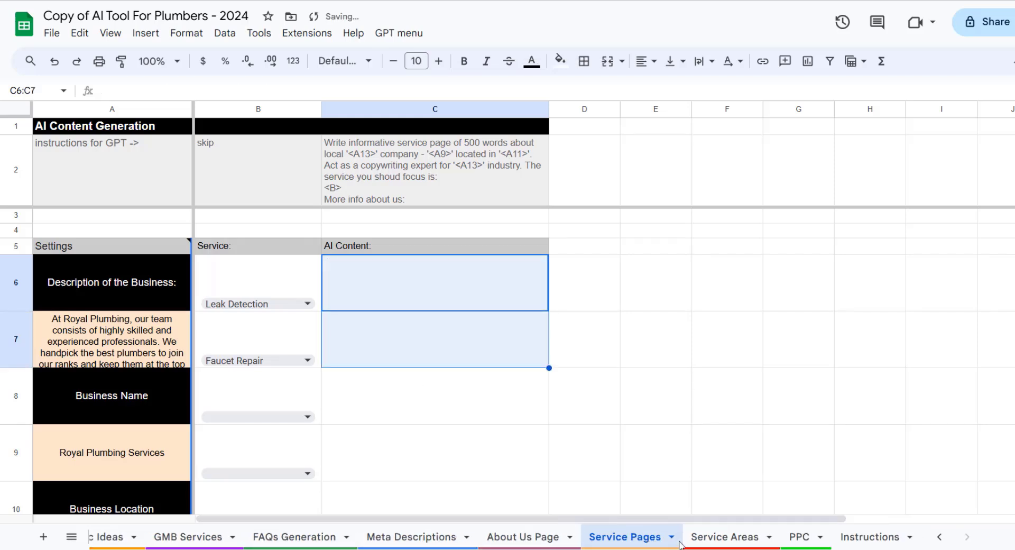
{"action": "left_click", "coordinate": [719, 536]}
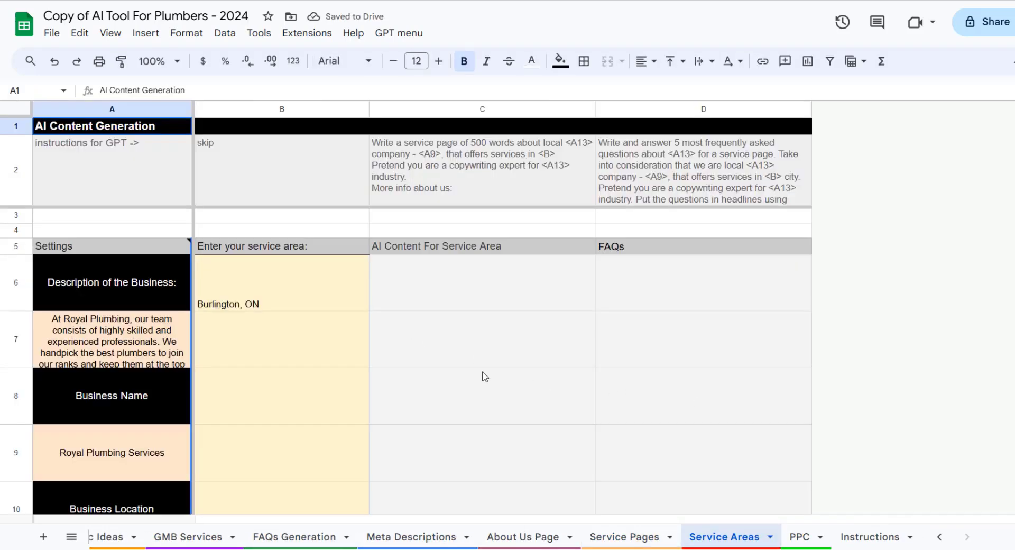
{"action": "left_click", "coordinate": [295, 293]}
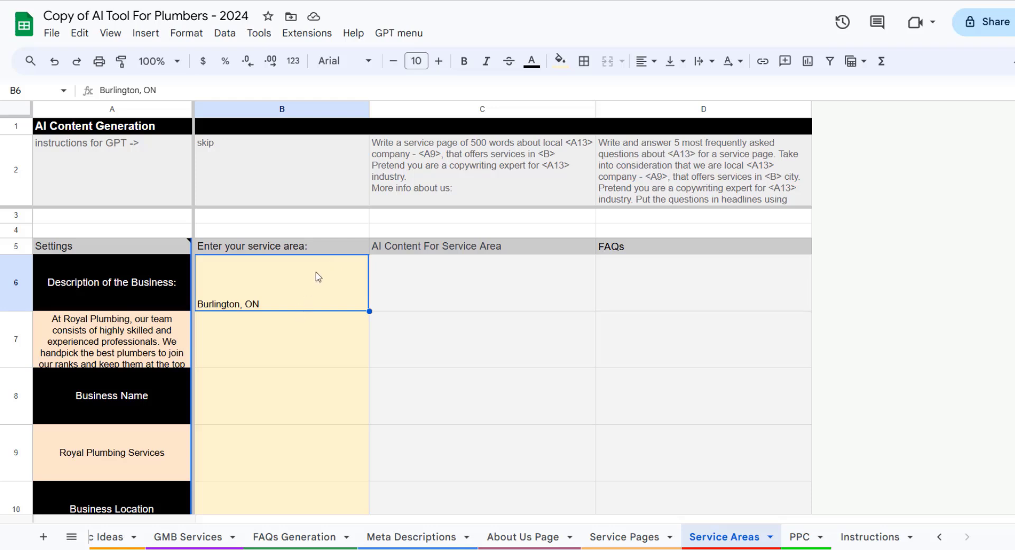
{"action": "left_click", "coordinate": [432, 302]}
{"action": "left_click", "coordinate": [398, 33]}
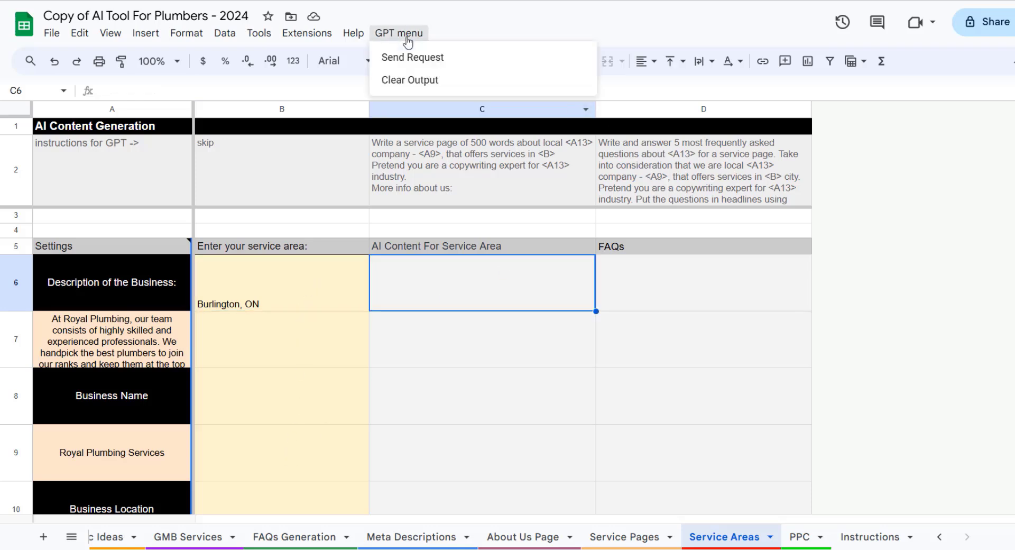
{"action": "left_click", "coordinate": [412, 57]}
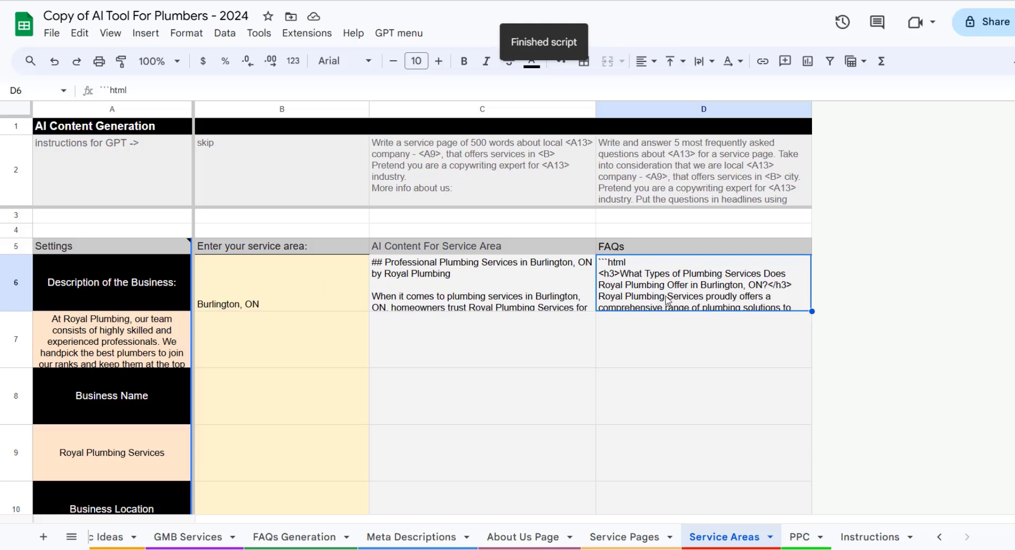
Step: Read the generated Burlington service area content in C6 and its FAQs in D6
{"action": "double_click", "coordinate": [489, 297]}
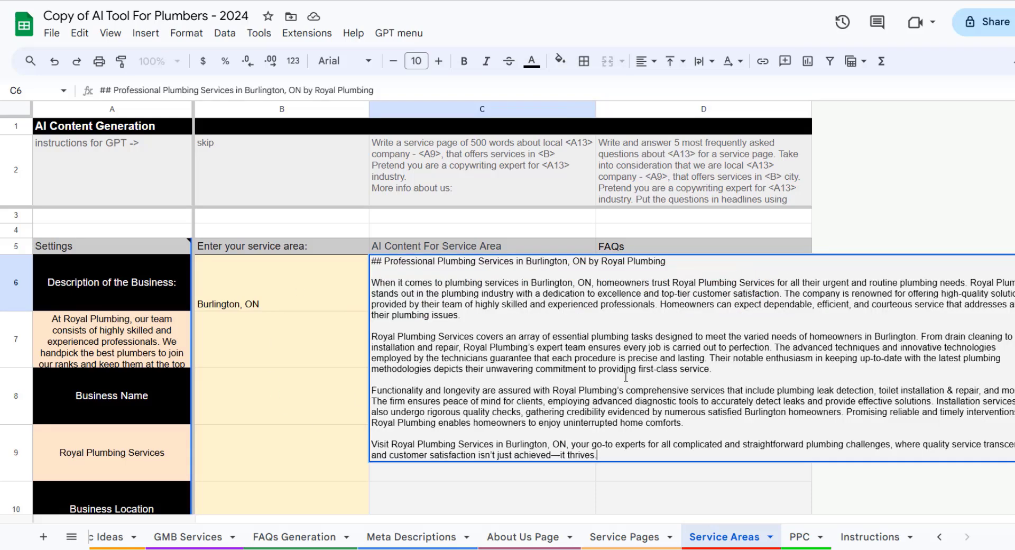
{"action": "left_click", "coordinate": [276, 365]}
{"action": "double_click", "coordinate": [699, 289]}
{"action": "scroll", "coordinate": [781, 413], "scroll_direction": "down", "scroll_amount": 2}
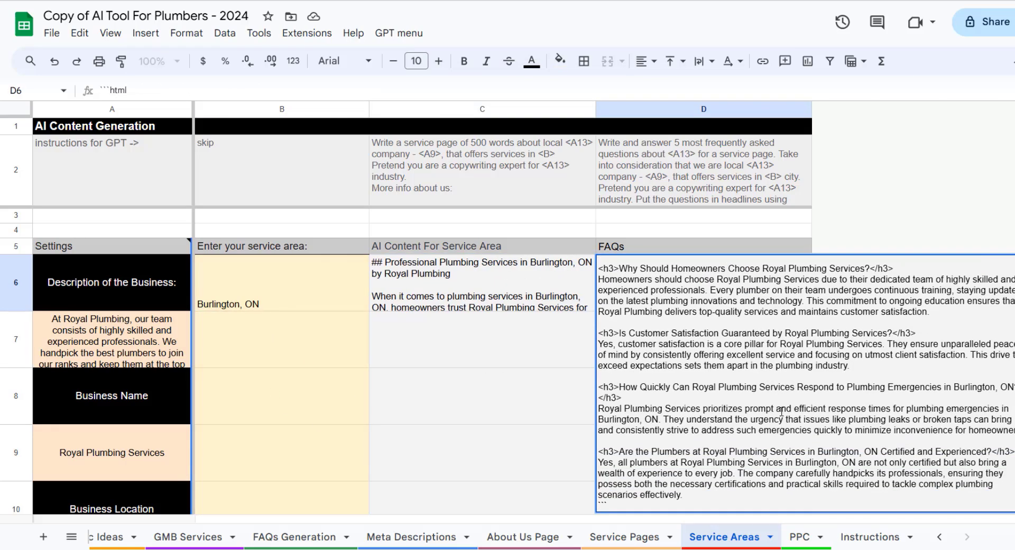
{"action": "left_click", "coordinate": [476, 385]}
Step: On the PPC sheet, send the GPT request for Facebook and Google ad copy on the Emergency Plumbing Service campaign idea
{"action": "left_click", "coordinate": [798, 535]}
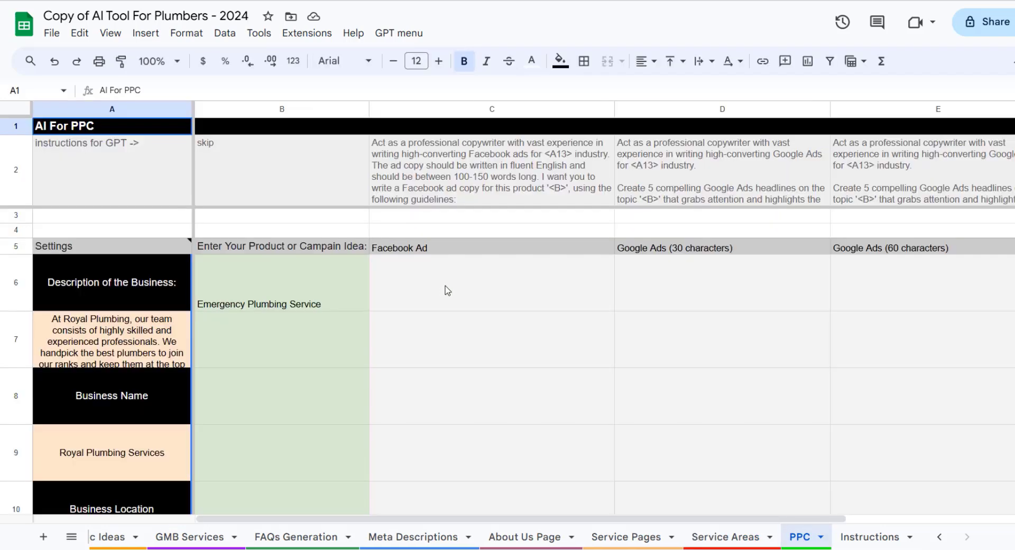
{"action": "left_click", "coordinate": [354, 304]}
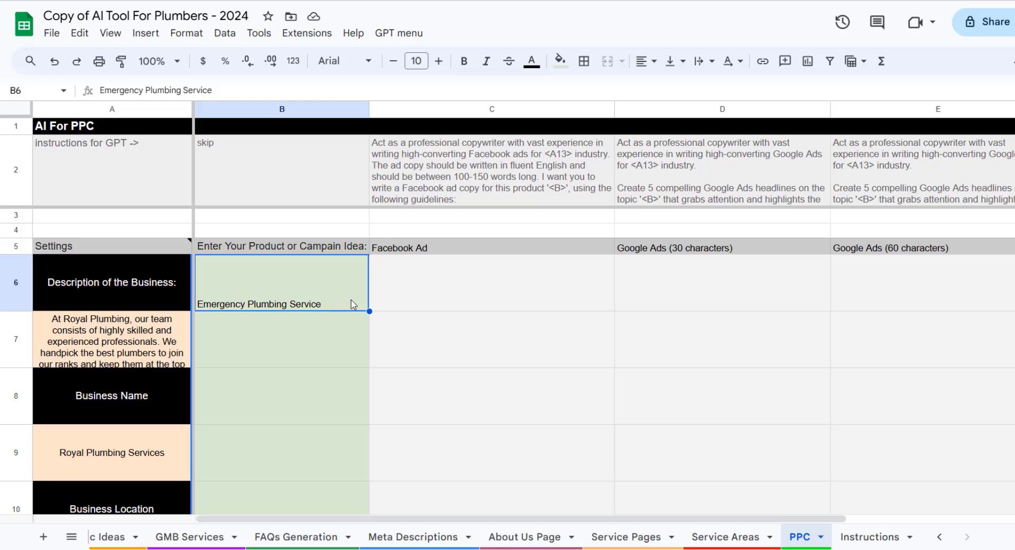
{"action": "left_click", "coordinate": [460, 294]}
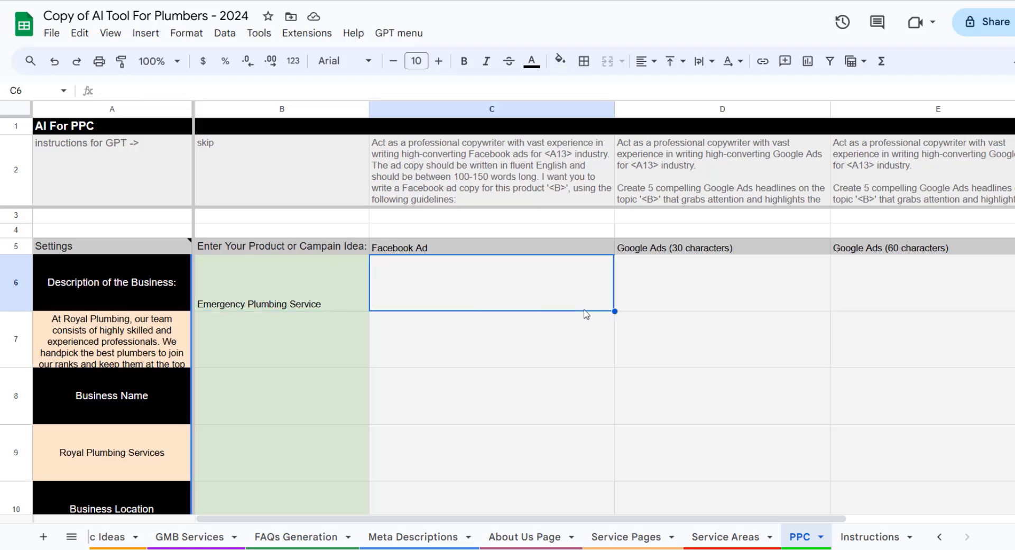
{"action": "left_click", "coordinate": [399, 32]}
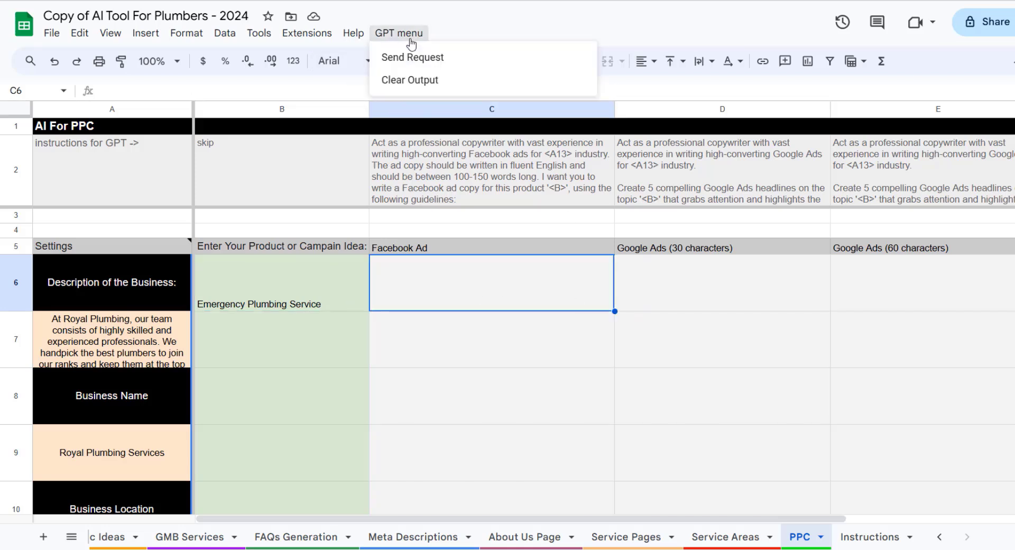
{"action": "left_click", "coordinate": [410, 58]}
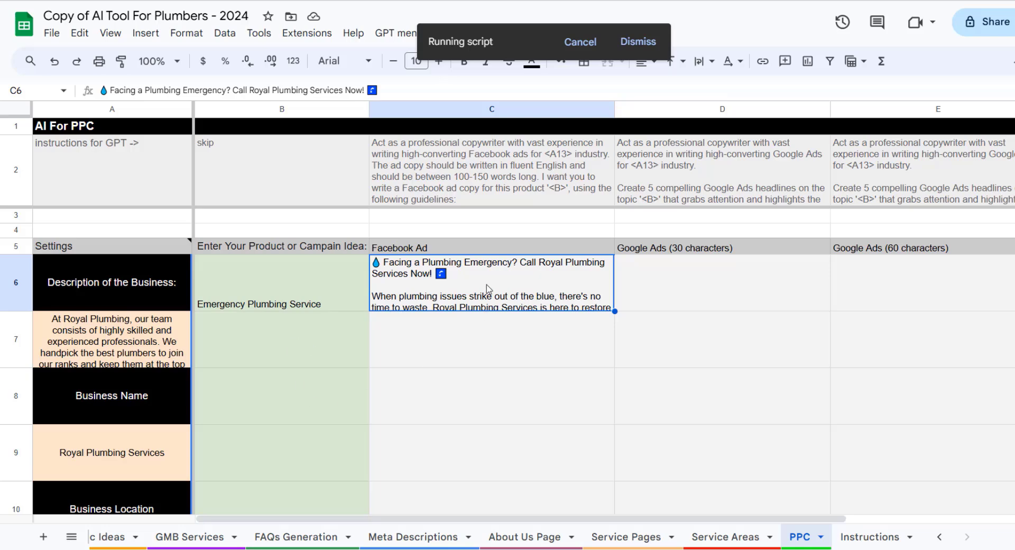
Step: Read the generated Facebook ad in C6 and the 30-character Google Ads headlines in D6
{"action": "double_click", "coordinate": [516, 290]}
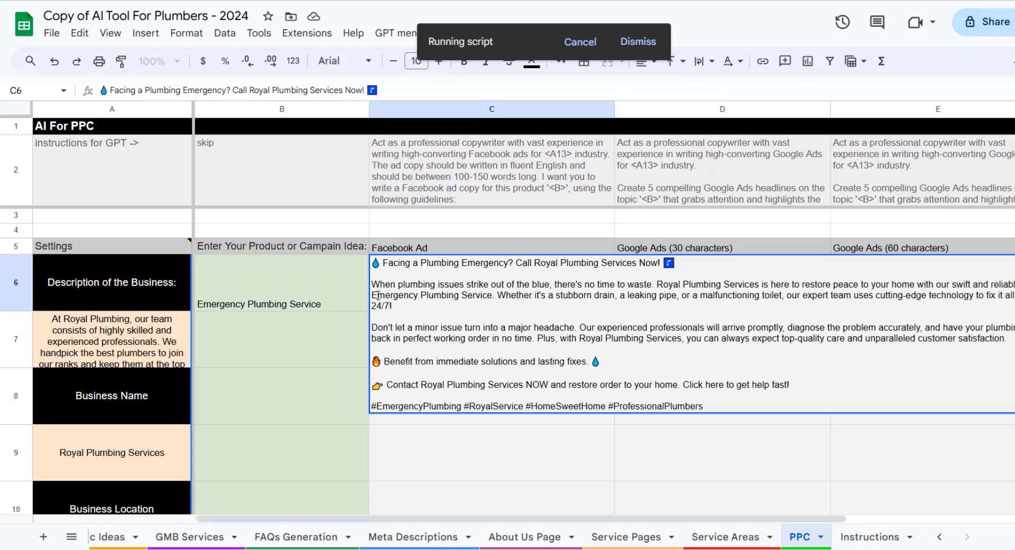
{"action": "left_click", "coordinate": [299, 379]}
{"action": "double_click", "coordinate": [703, 309]}
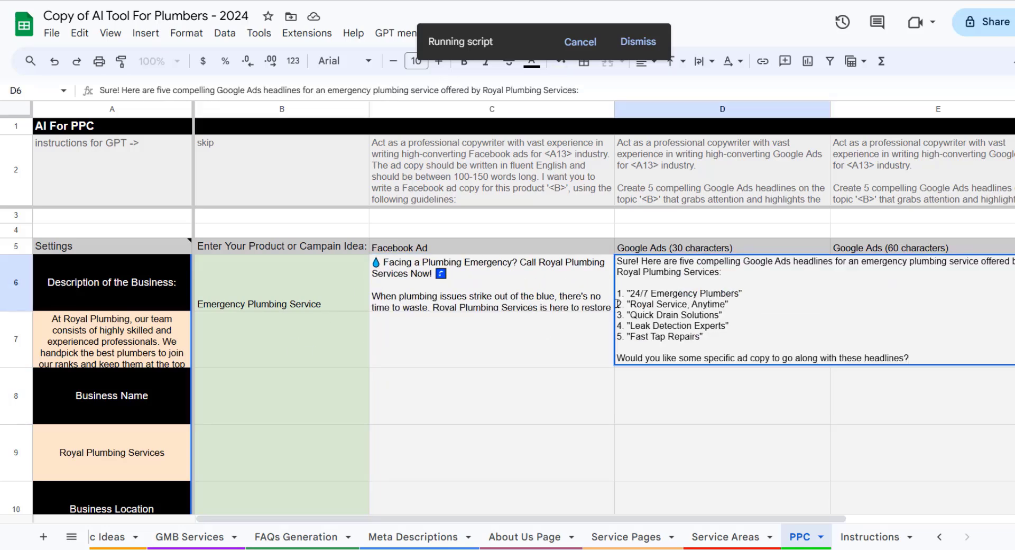
{"action": "left_click", "coordinate": [523, 421]}
Step: Look through the remaining Google Ads headlines, including the 60-character ones in E6 and the 90-character ones in F6
{"action": "left_click_drag", "start_coordinate": [555, 521], "coordinate": [709, 522]}
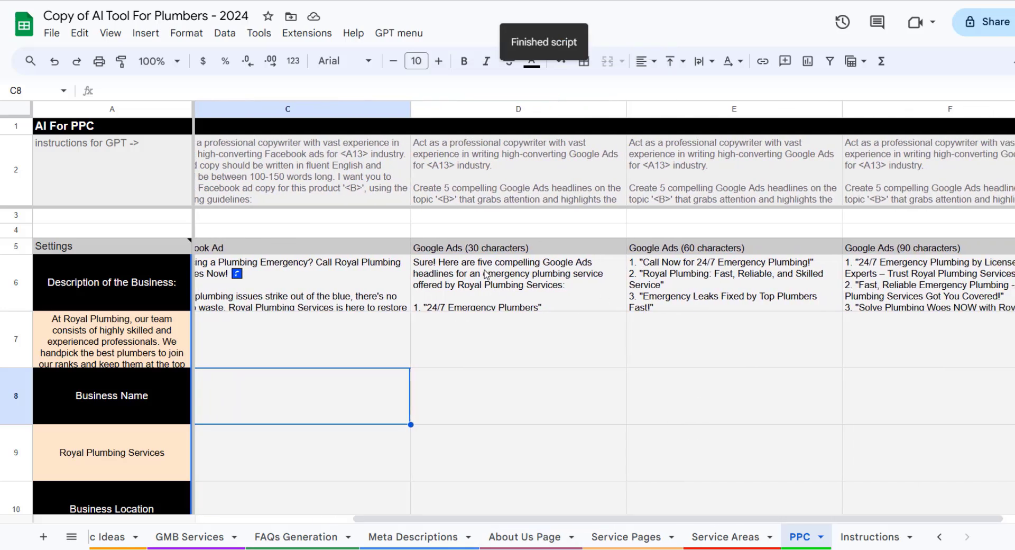
{"action": "double_click", "coordinate": [585, 291]}
{"action": "left_click", "coordinate": [757, 285]}
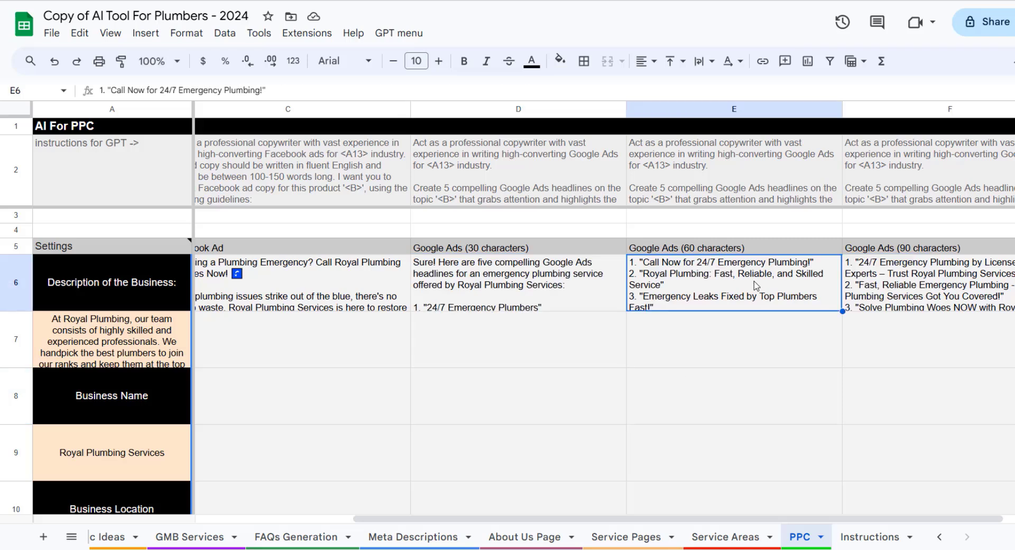
{"action": "double_click", "coordinate": [756, 286]}
{"action": "double_click", "coordinate": [1000, 294]}
{"action": "left_click", "coordinate": [653, 443]}
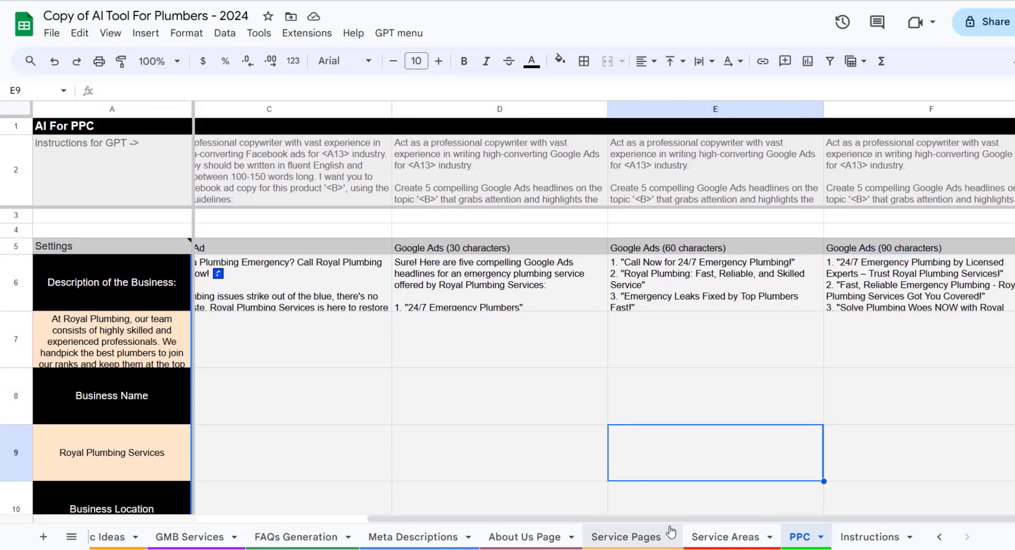
{"action": "left_click_drag", "start_coordinate": [680, 518], "coordinate": [268, 517]}
{"action": "scroll", "coordinate": [112, 535], "scroll_direction": "up", "scroll_amount": 5}
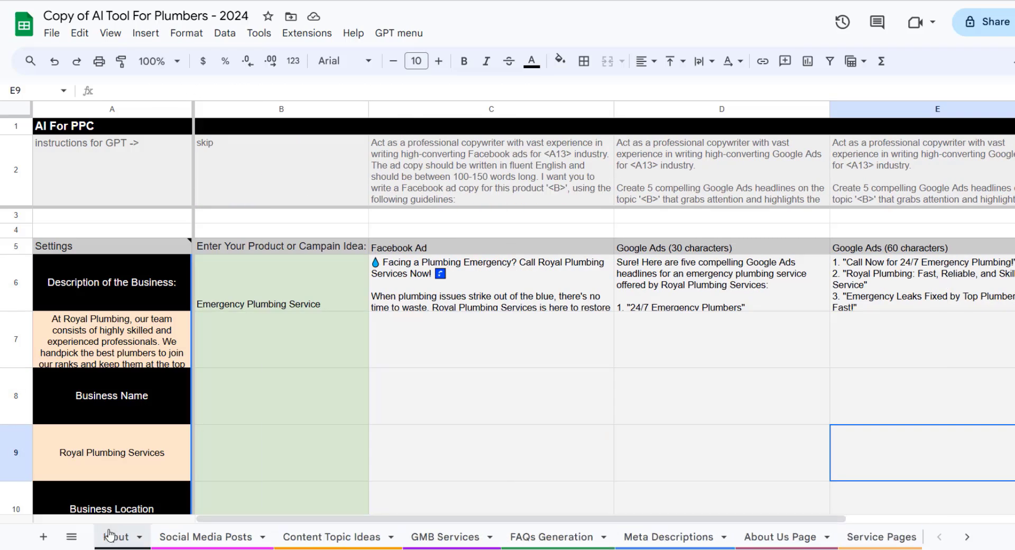